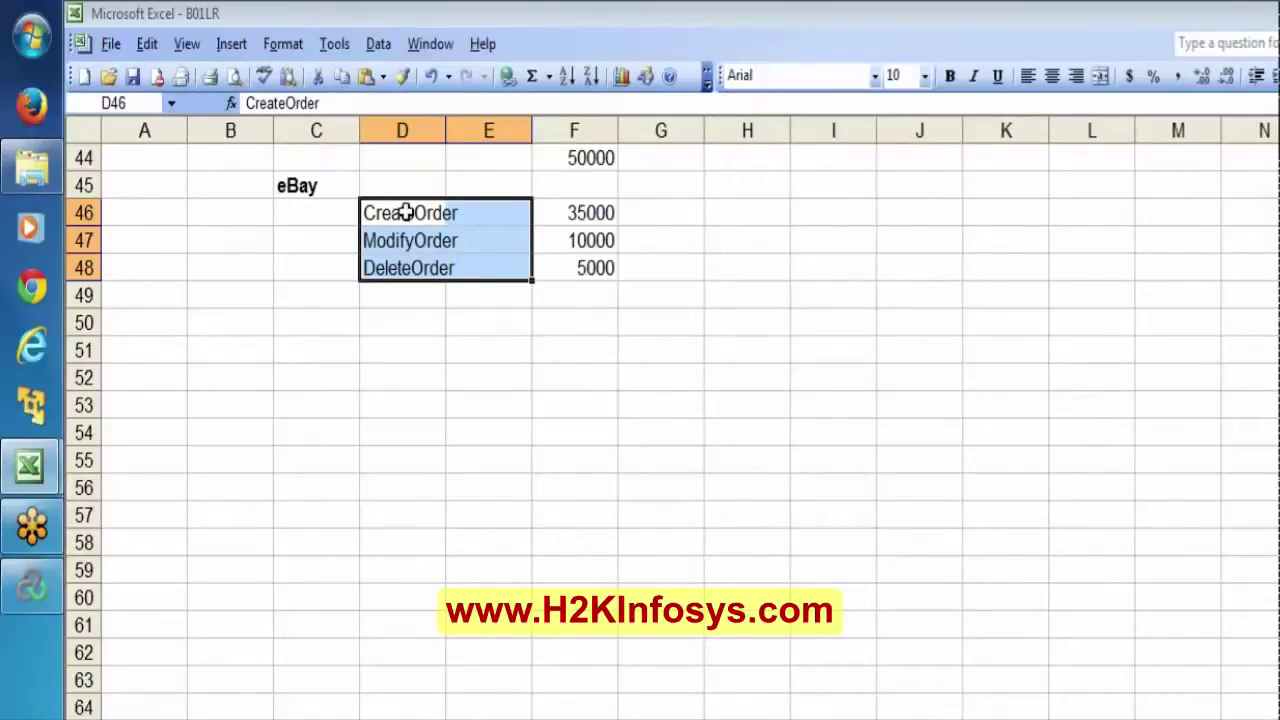
{"action": "left_click", "coordinate": [405, 212]}
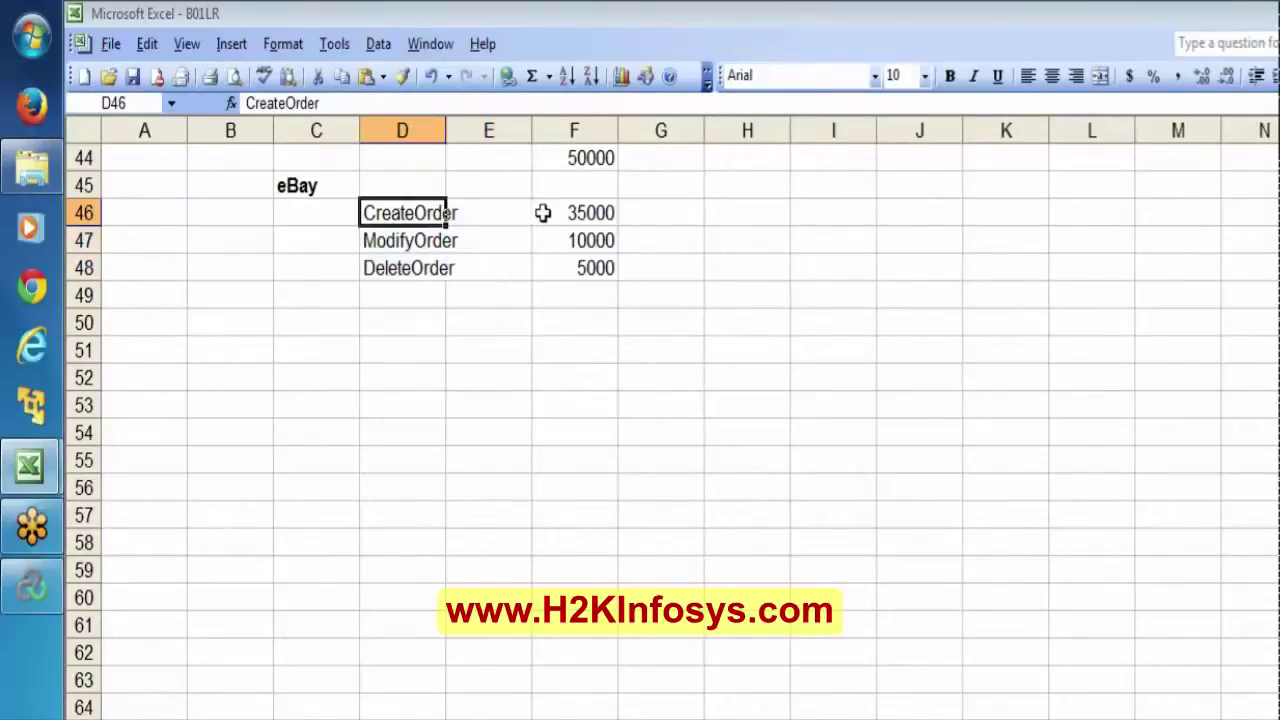
{"action": "left_click", "coordinate": [583, 213]}
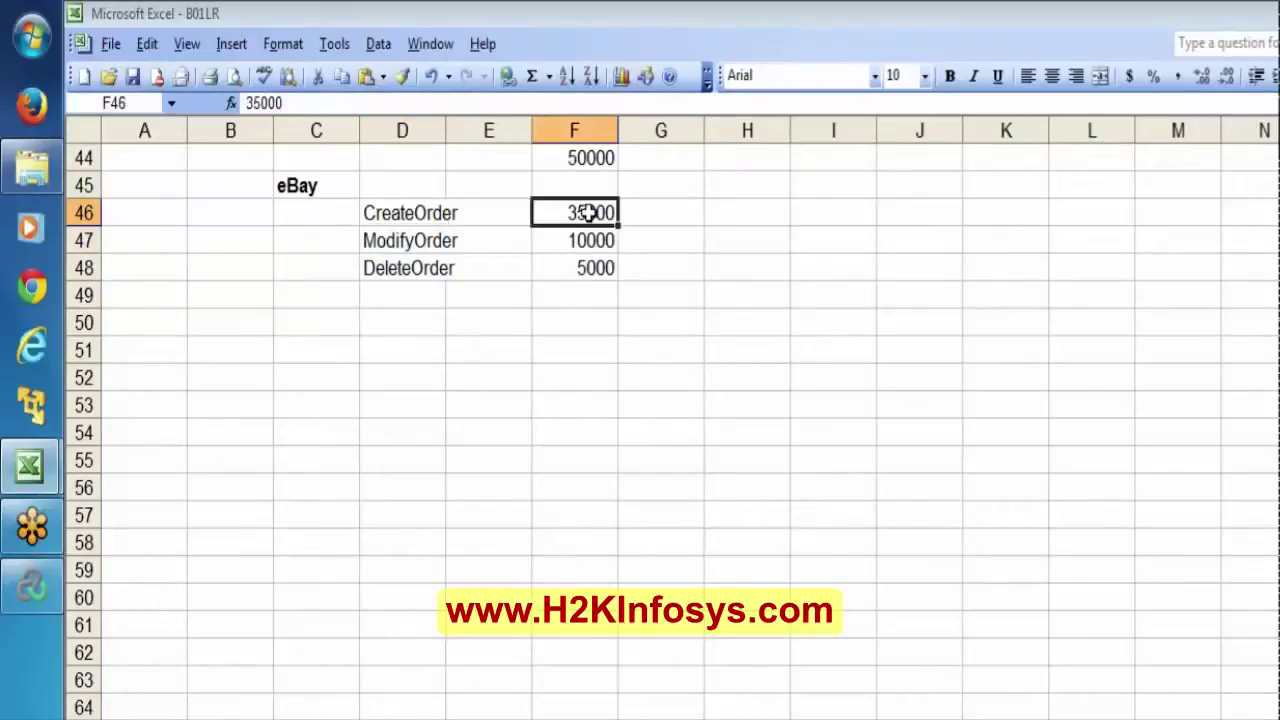
{"action": "key", "text": "Down"}
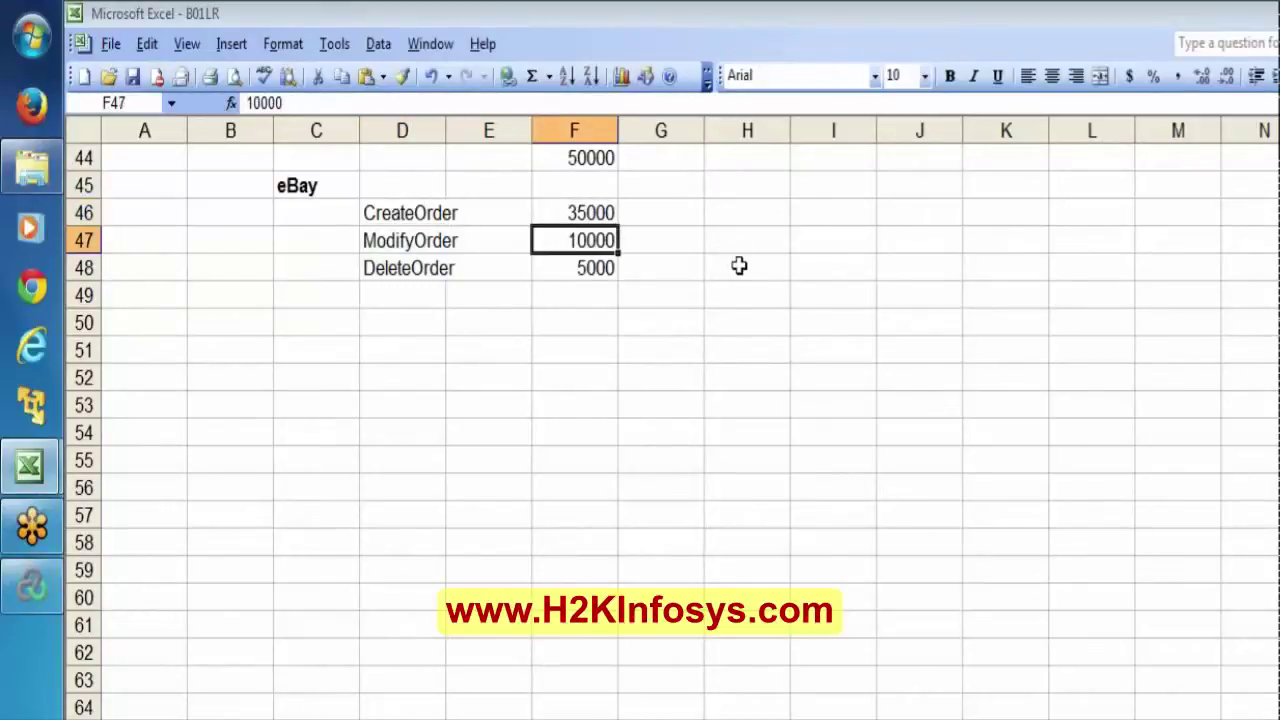
{"action": "key", "text": "Down"}
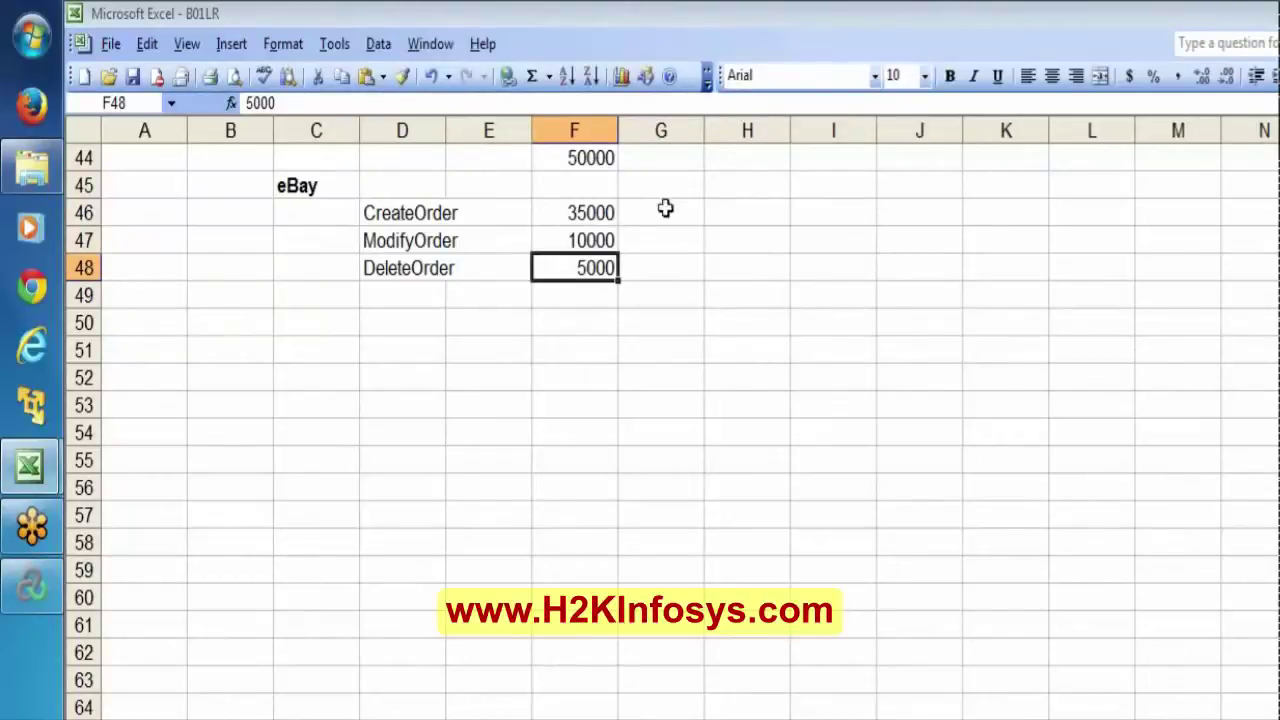
{"action": "left_click", "coordinate": [608, 160]}
{"action": "left_click", "coordinate": [594, 222]}
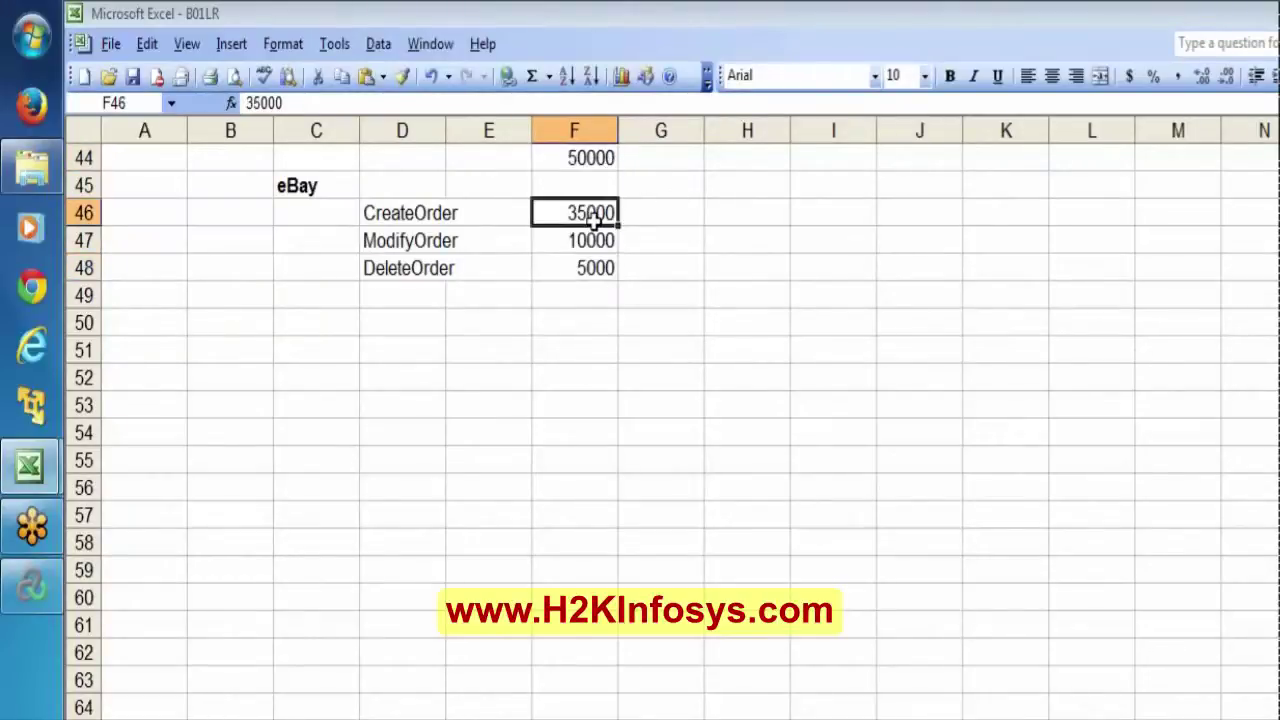
{"action": "key", "text": "shift+Down"}
{"action": "key", "text": "shift+Down"}
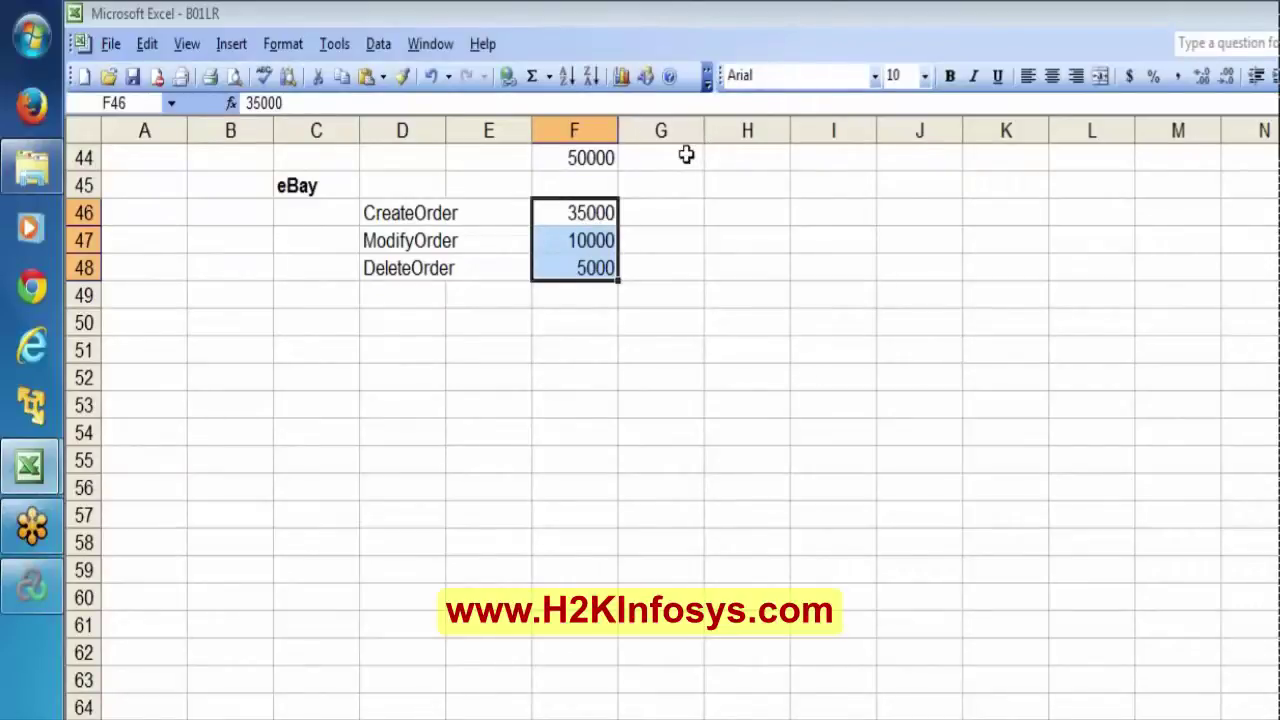
{"action": "left_click", "coordinate": [573, 163]}
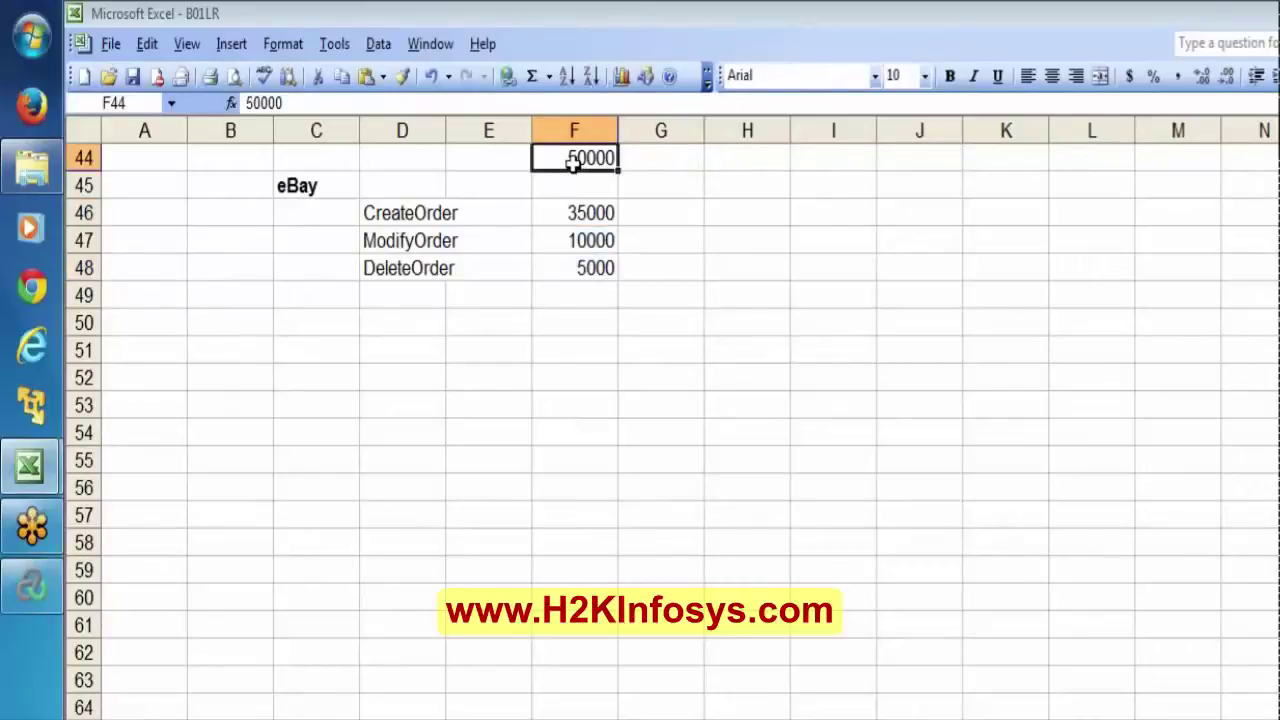
{"action": "key", "text": "Up"}
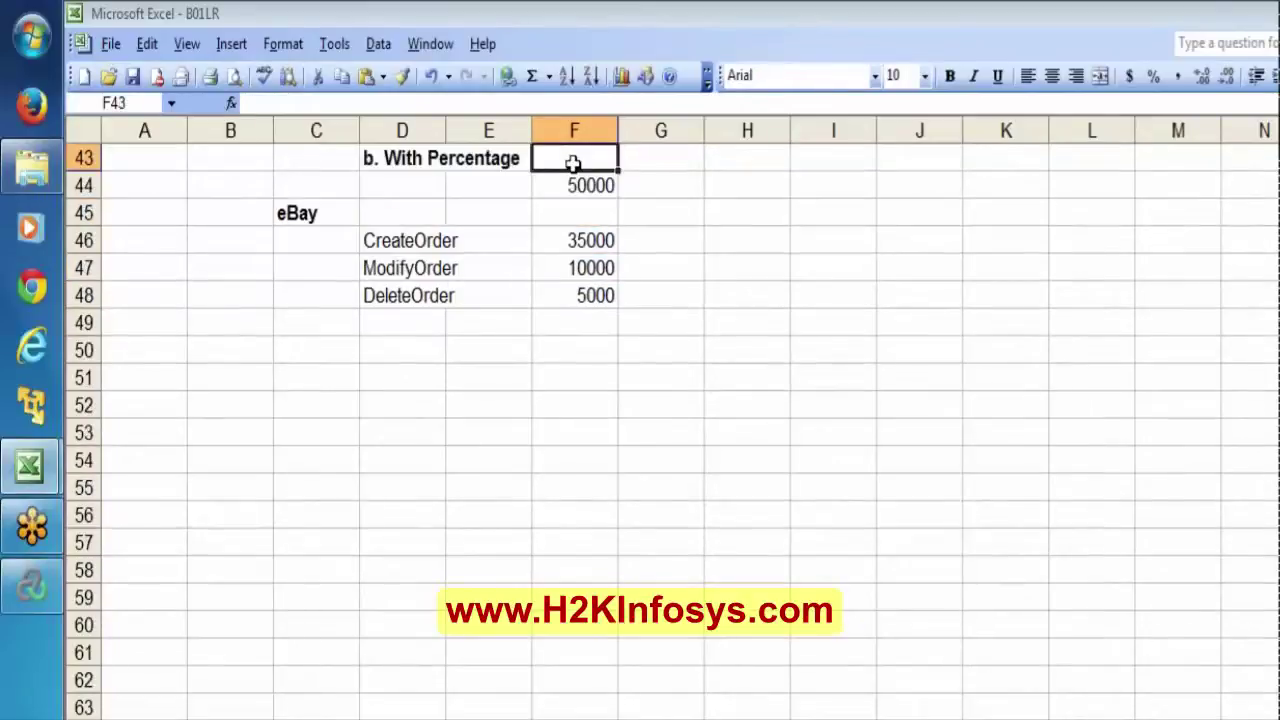
Insert three blank rows above the 50000 total at row 44, then select cell F45.
{"action": "left_click", "coordinate": [77, 188]}
{"action": "right_click", "coordinate": [80, 188]}
{"action": "left_click", "coordinate": [125, 326]}
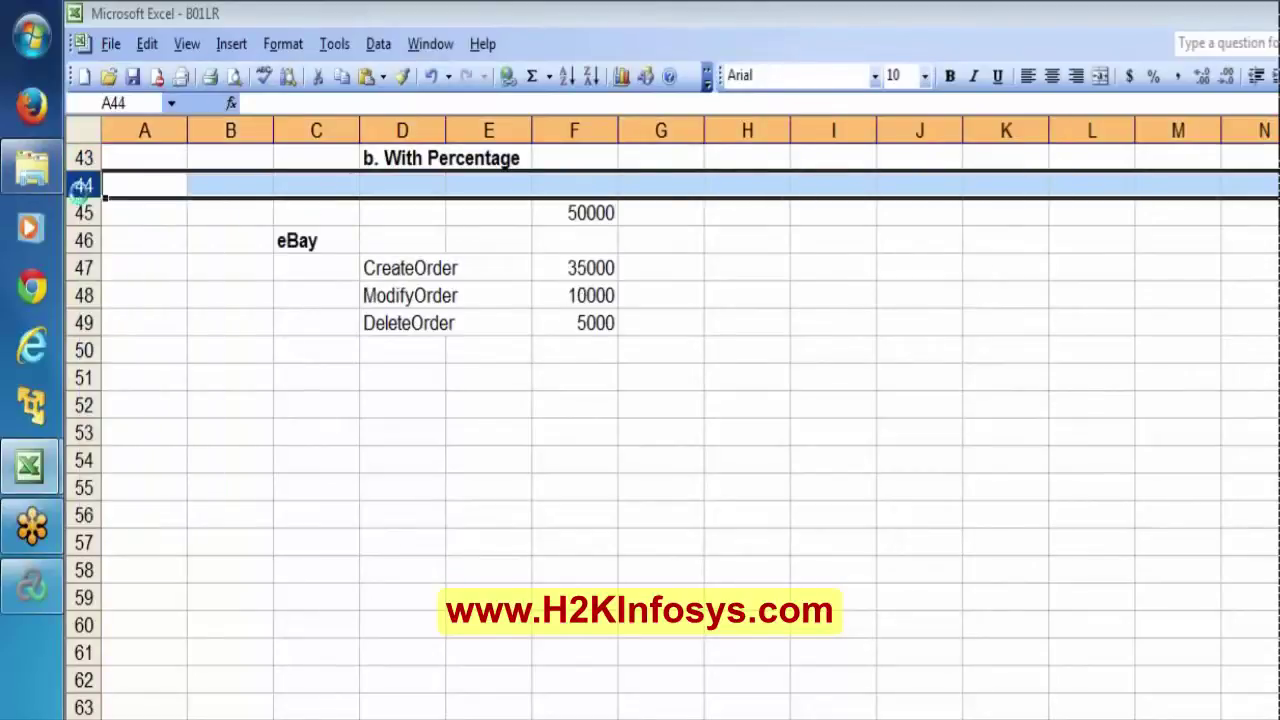
{"action": "key", "text": "F4"}
{"action": "right_click", "coordinate": [90, 190]}
{"action": "left_click", "coordinate": [125, 330]}
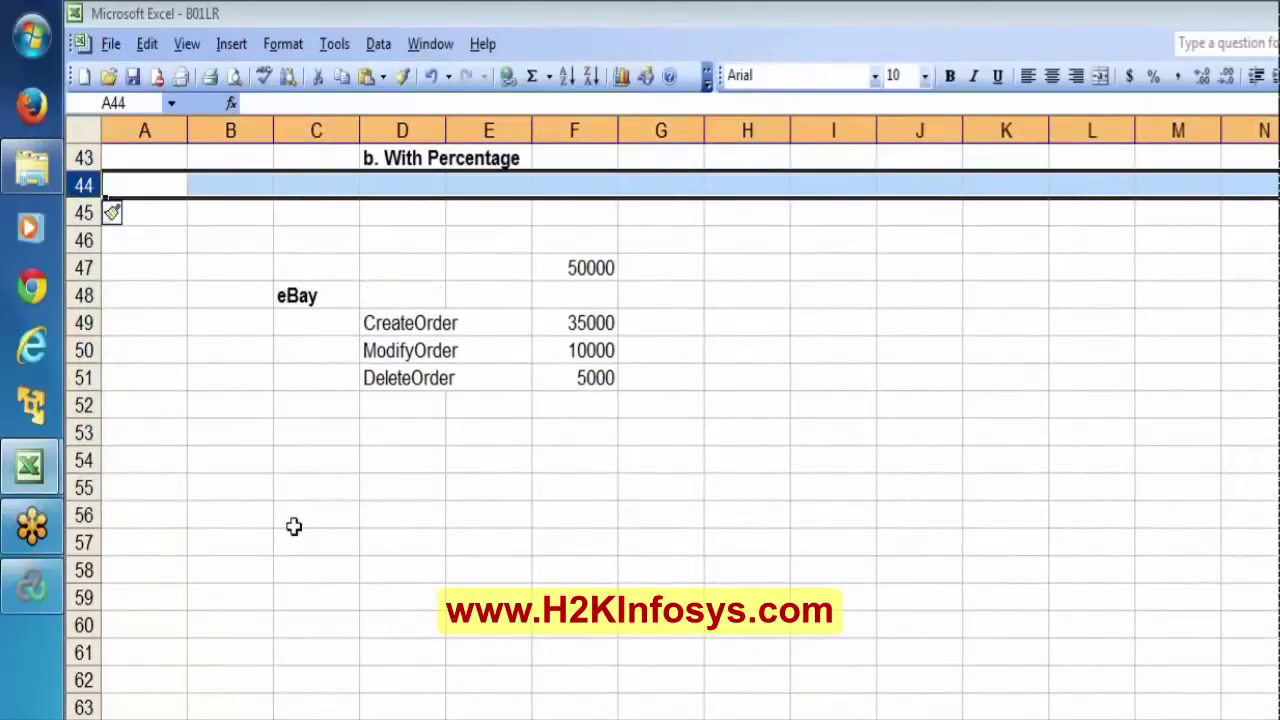
{"action": "left_click", "coordinate": [316, 597]}
{"action": "key", "text": "Down"}
{"action": "key", "text": "Down"}
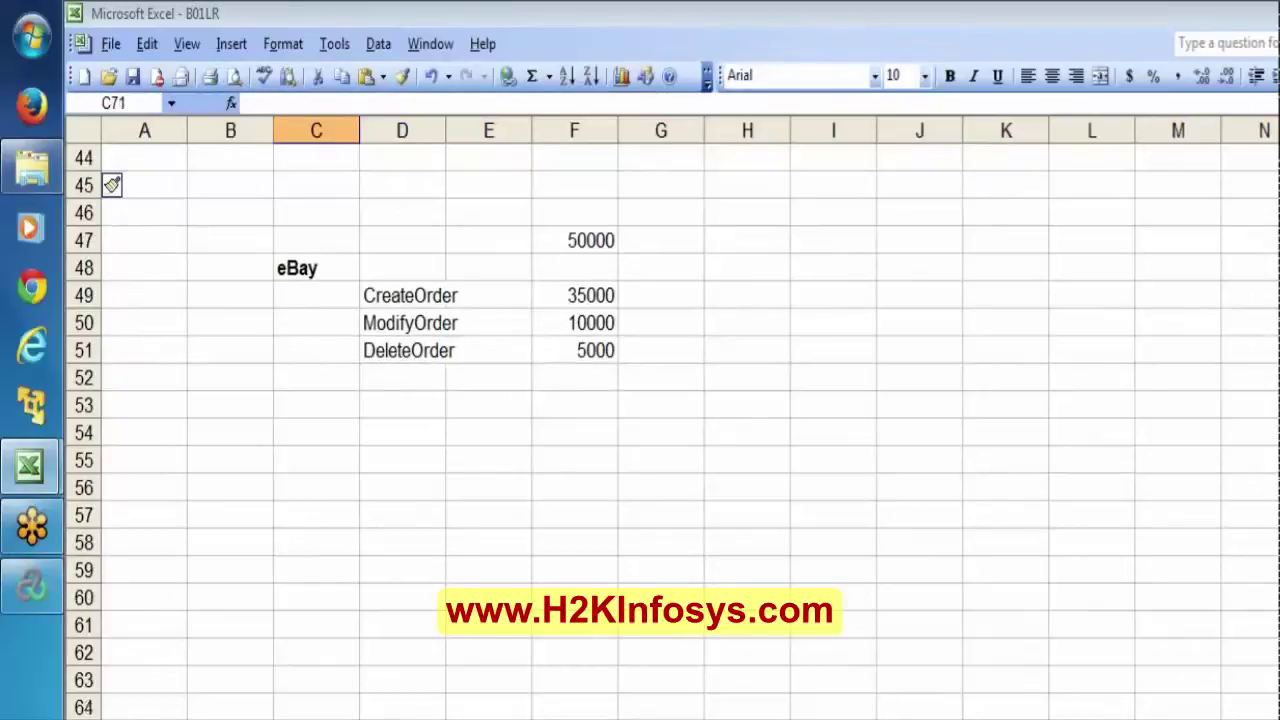
{"action": "left_click", "coordinate": [588, 193]}
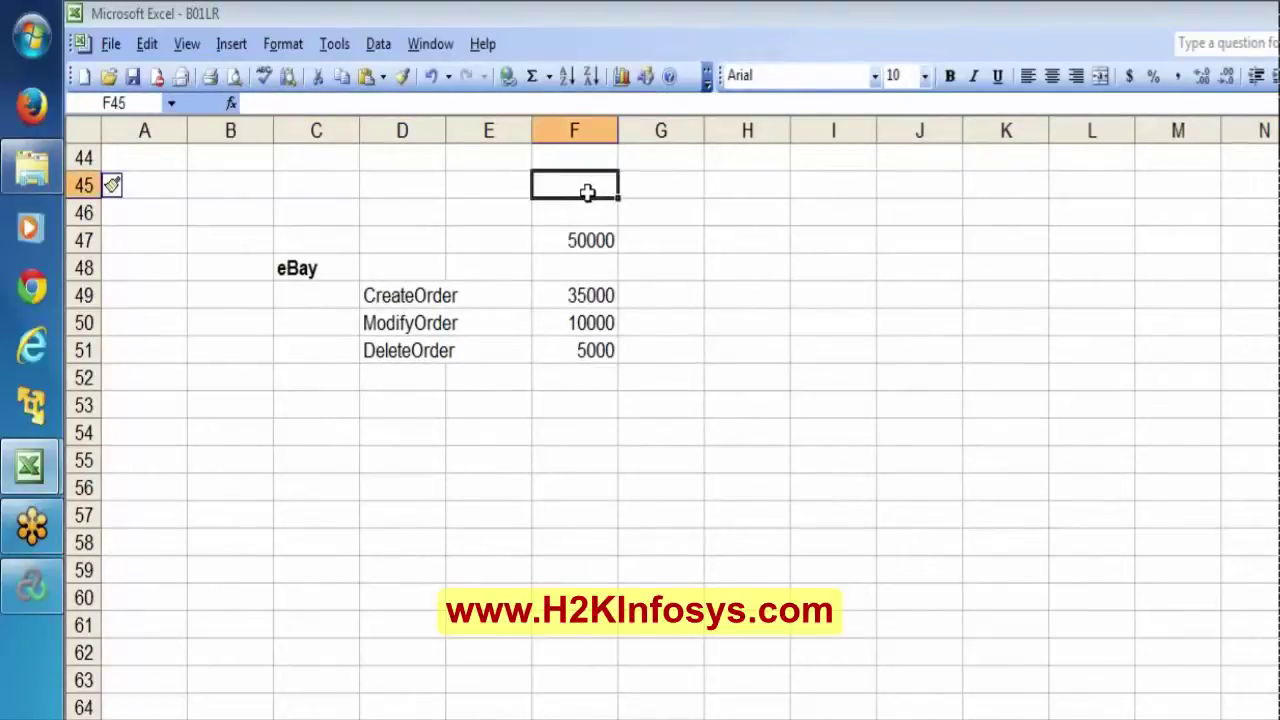
Label F45 'During Jan2013' and append '/day' to the F47 total, making it 50000/day.
{"action": "type", "text": "During"}
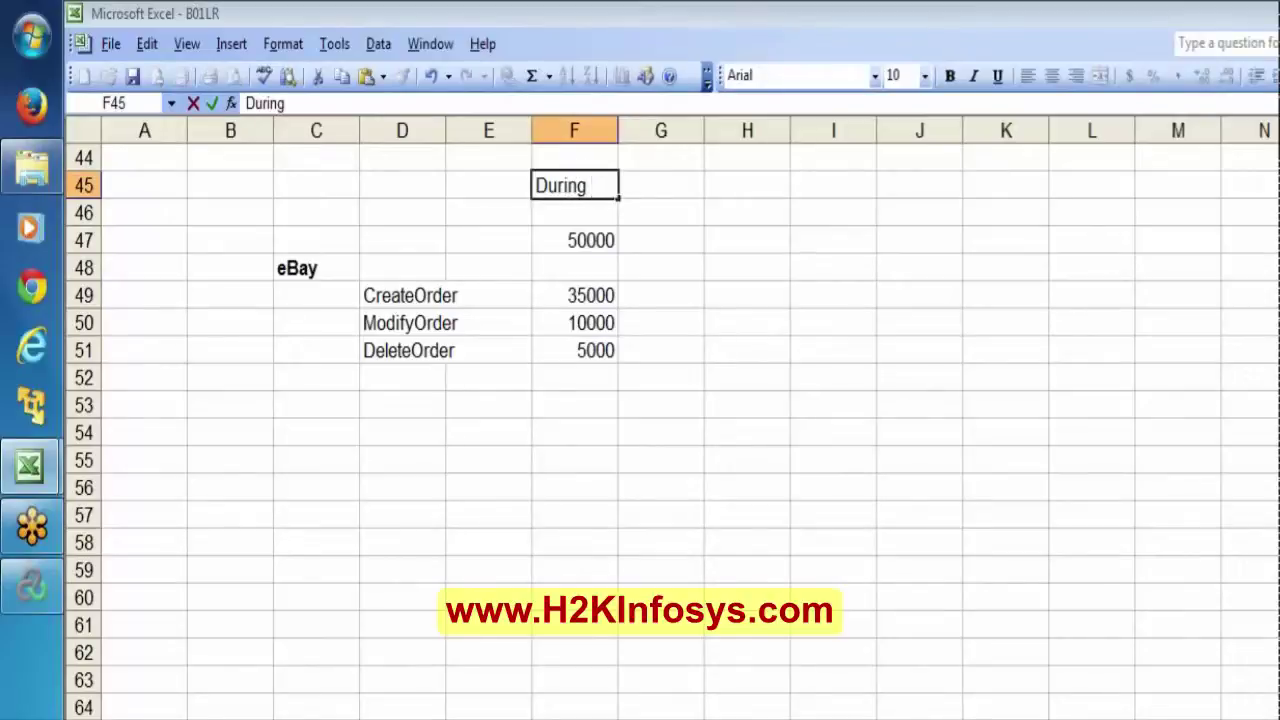
{"action": "type", "text": " Jan2013"}
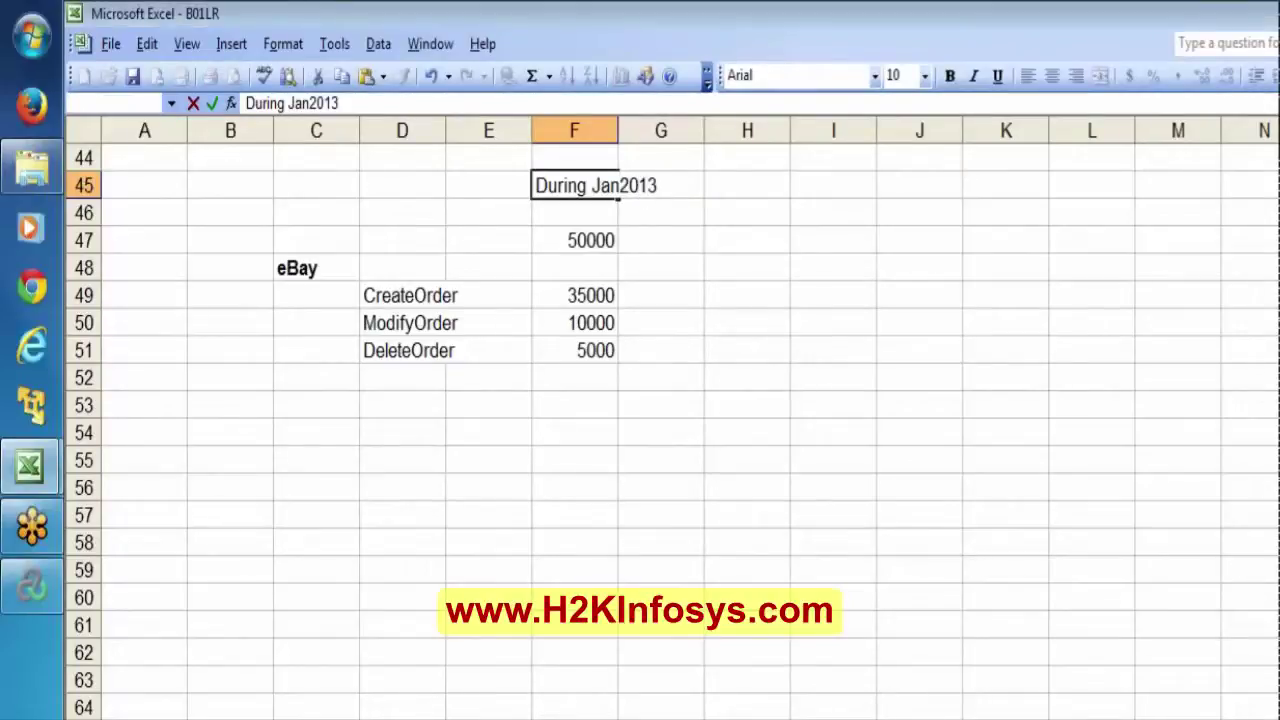
{"action": "key", "text": "Return"}
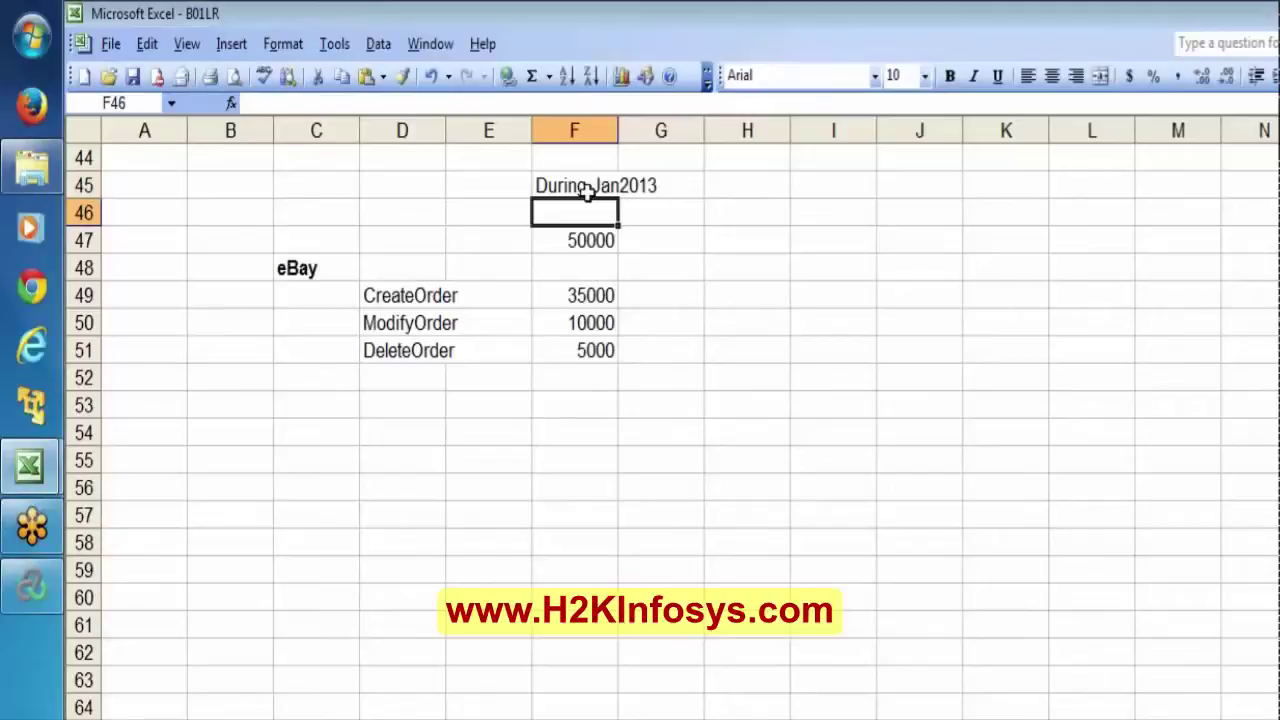
{"action": "key", "text": "Down"}
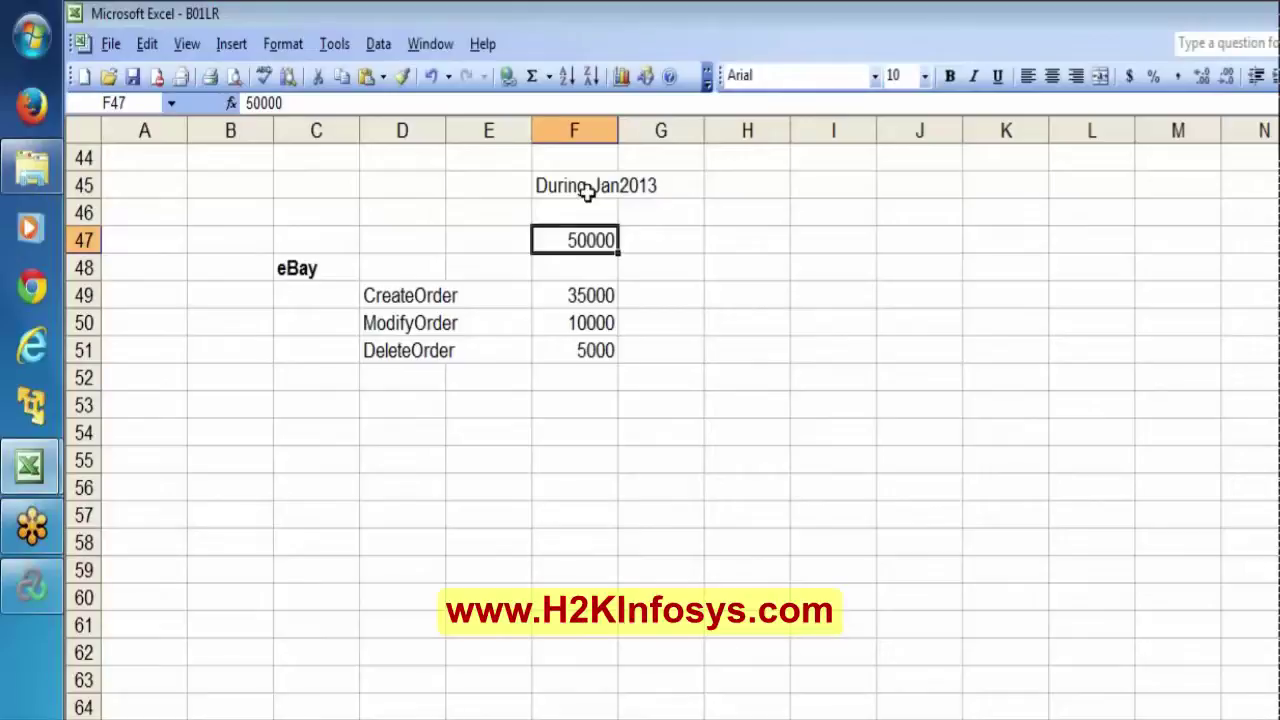
{"action": "key", "text": "F2"}
{"action": "type", "text": "/day"}
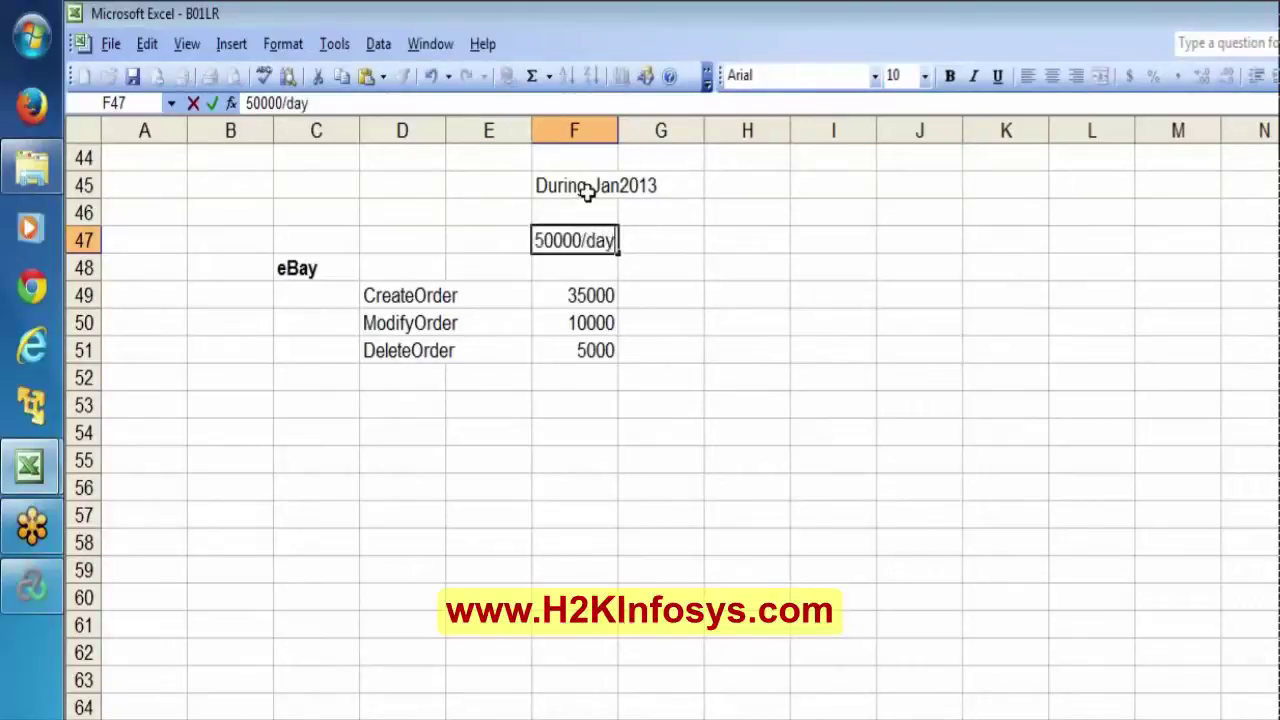
{"action": "key", "text": "Return"}
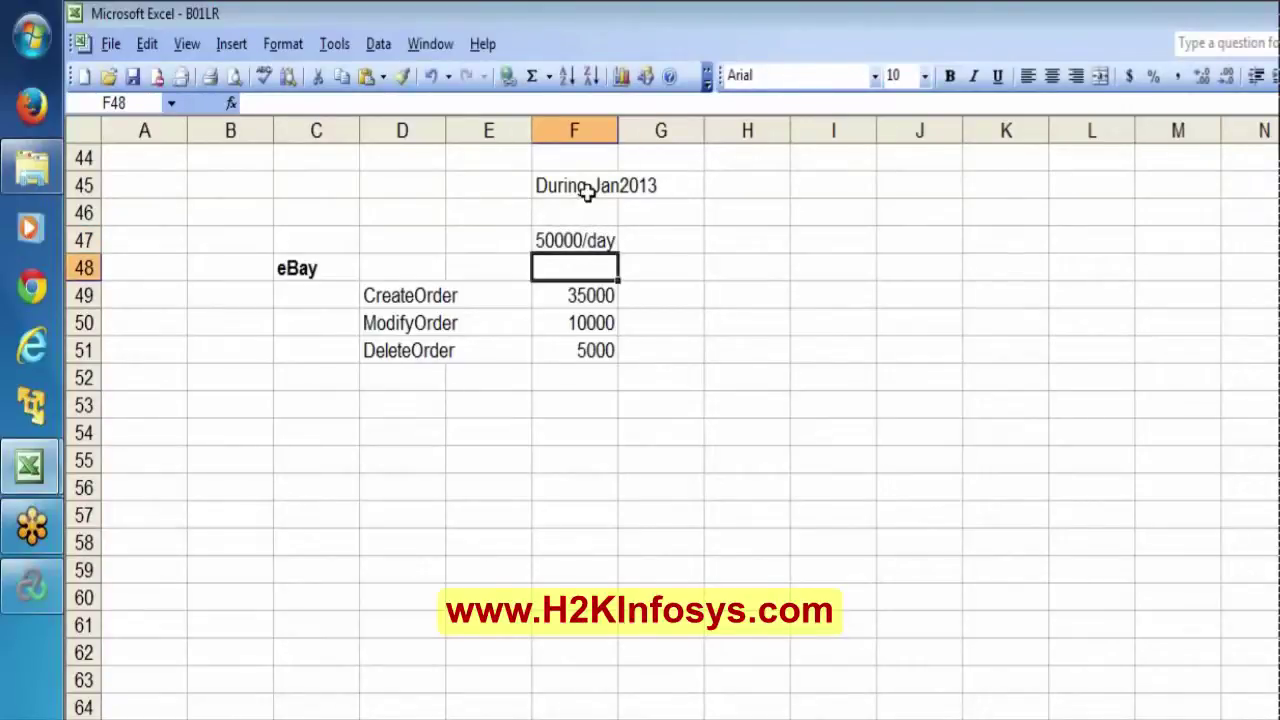
{"action": "left_click", "coordinate": [588, 192]}
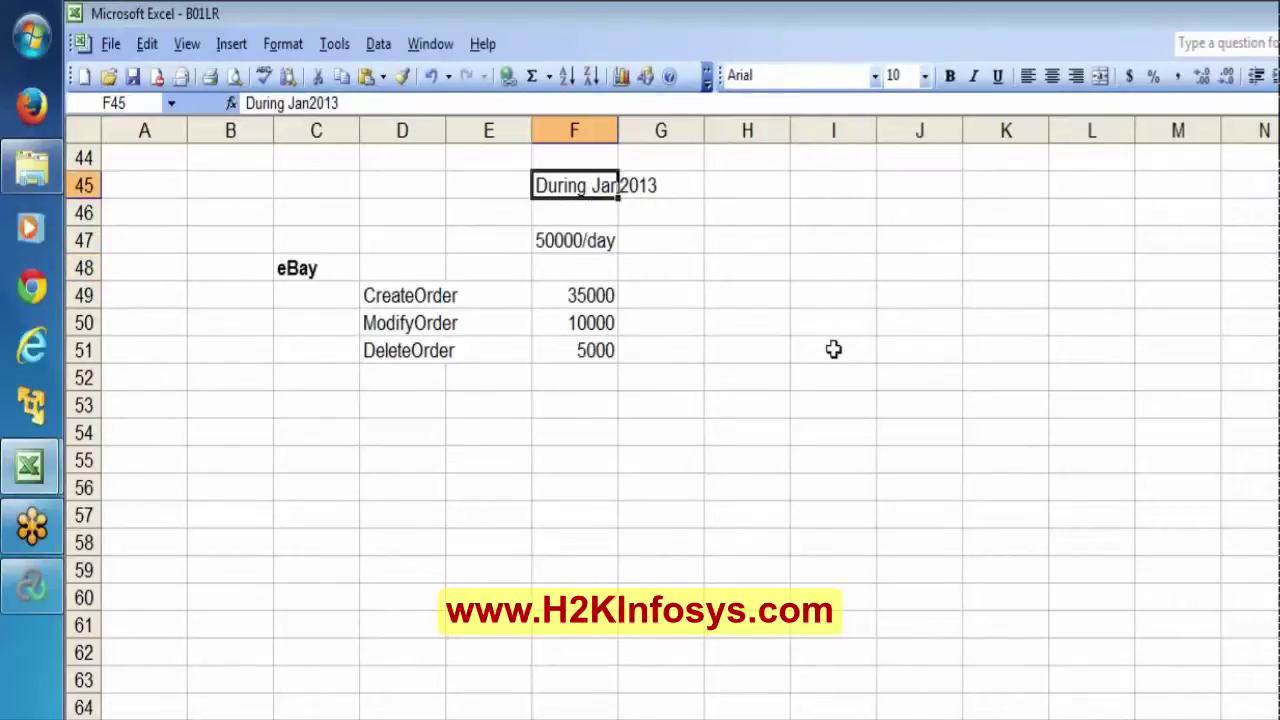
{"action": "key", "text": "Down"}
{"action": "key", "text": "Down"}
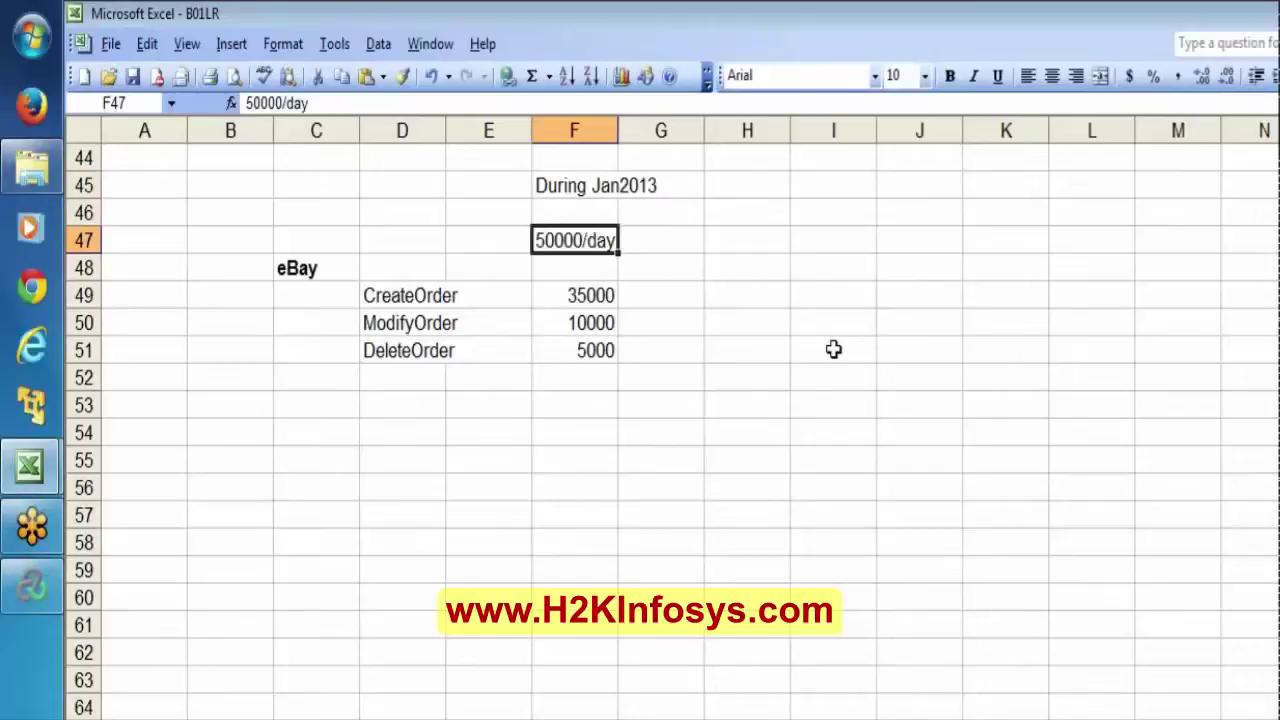
{"action": "key", "text": "Down"}
{"action": "key", "text": "Down"}
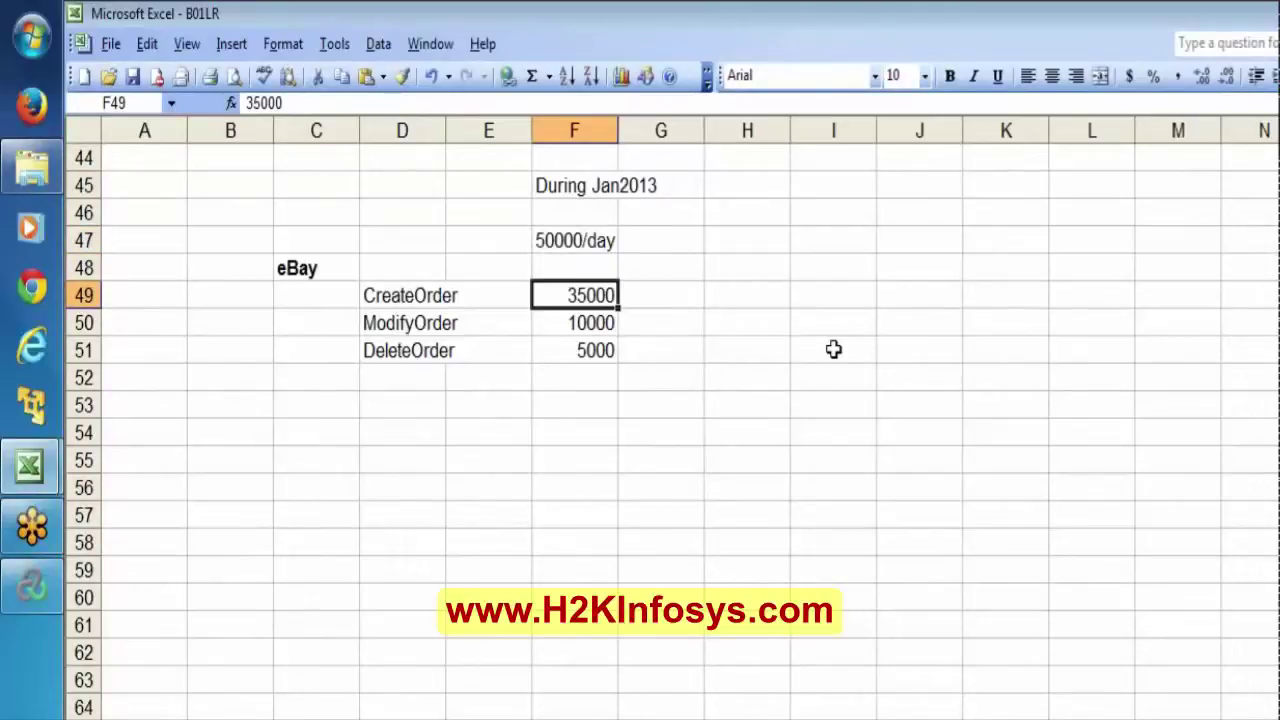
{"action": "key", "text": "shift+Down"}
{"action": "key", "text": "shift+Down"}
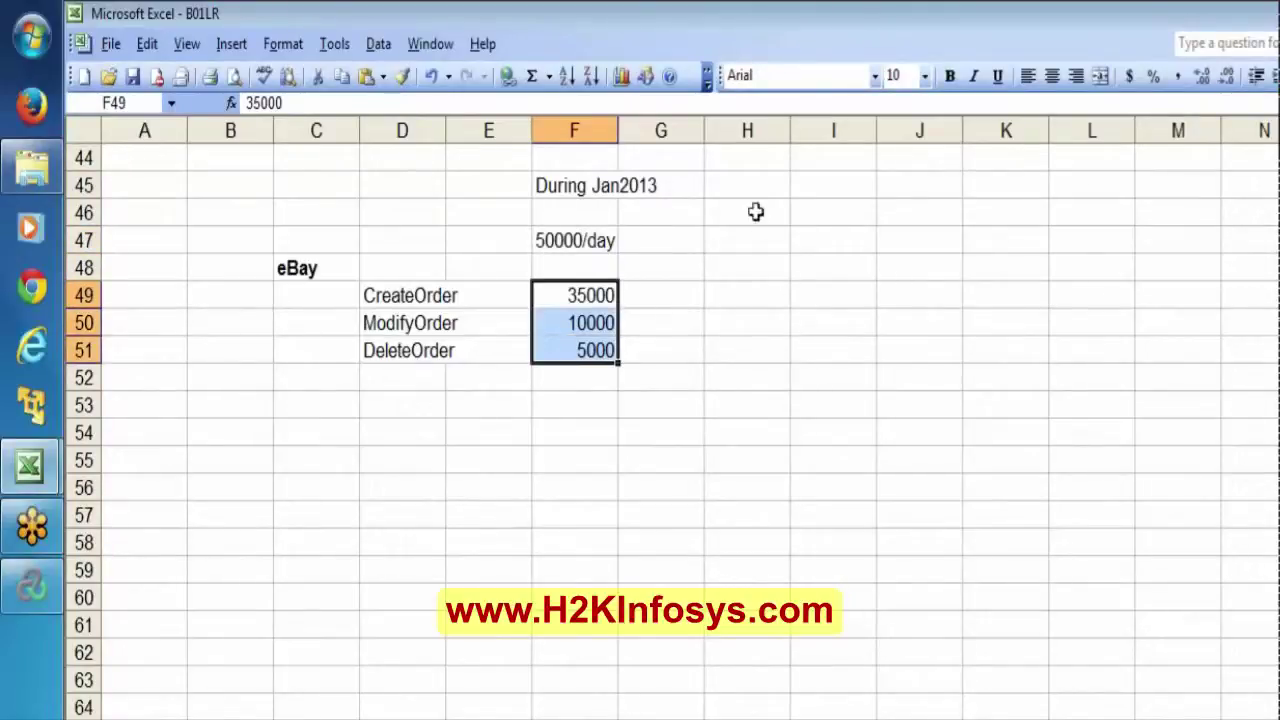
Label H45 'Jan2014' and enter the 100000 total beneath it.
{"action": "left_click", "coordinate": [743, 186]}
{"action": "type", "text": "Ja"}
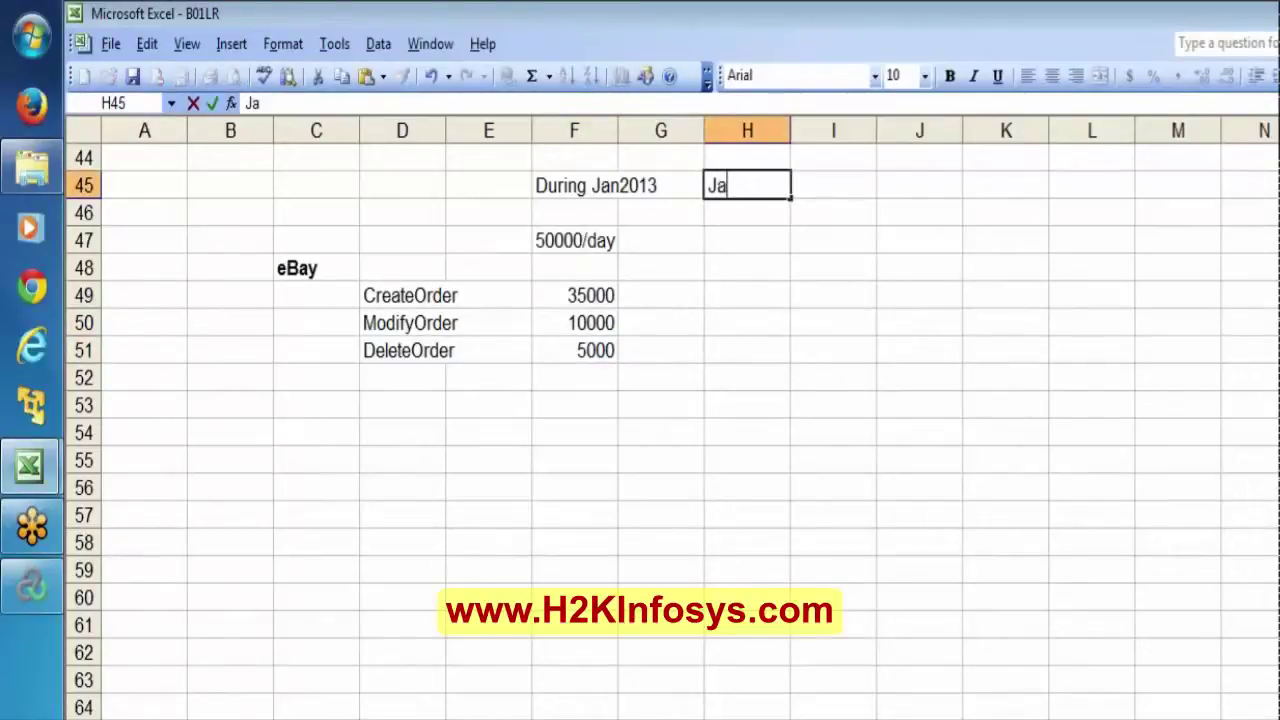
{"action": "type", "text": "n2014"}
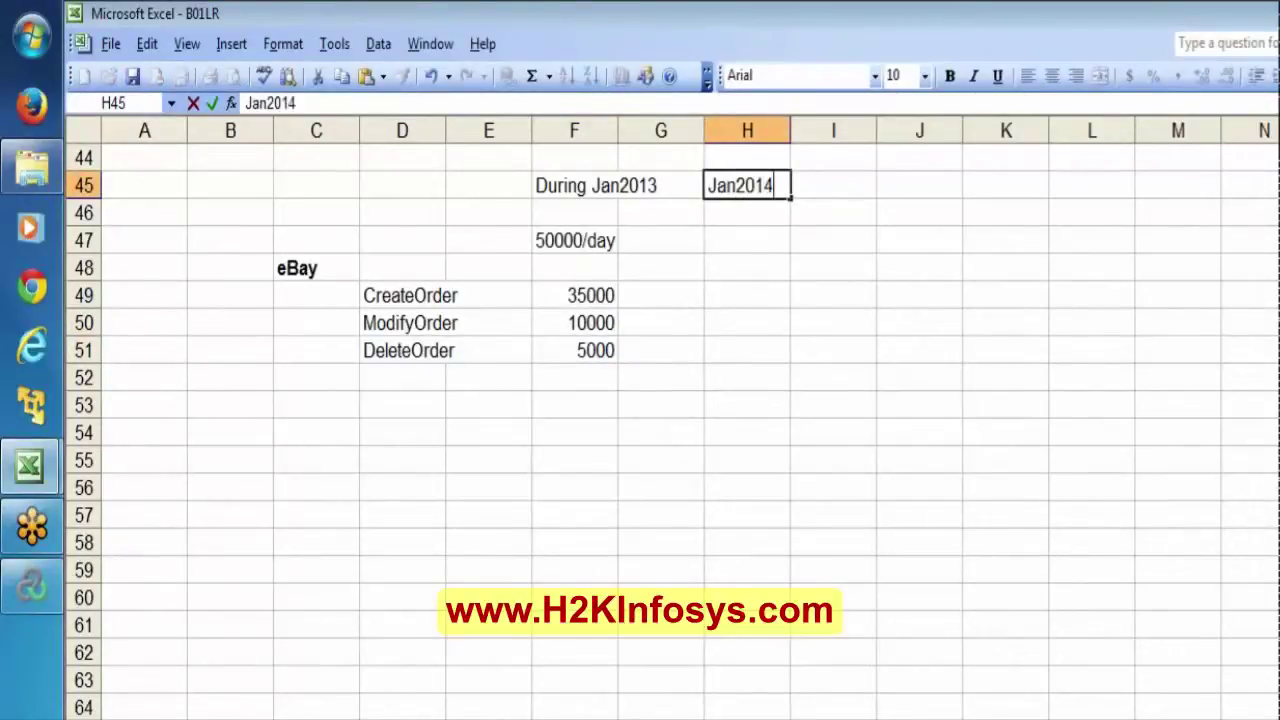
{"action": "key", "text": "Return"}
{"action": "key", "text": "Return"}
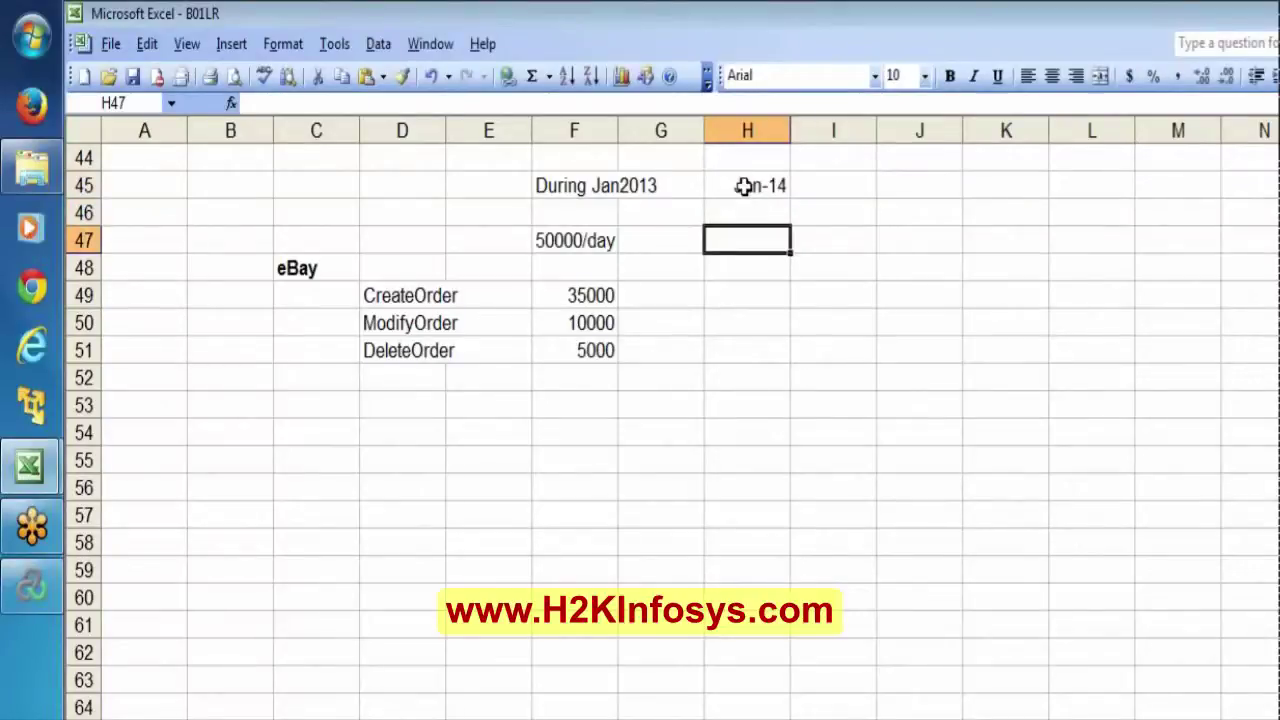
{"action": "type", "text": "10000"}
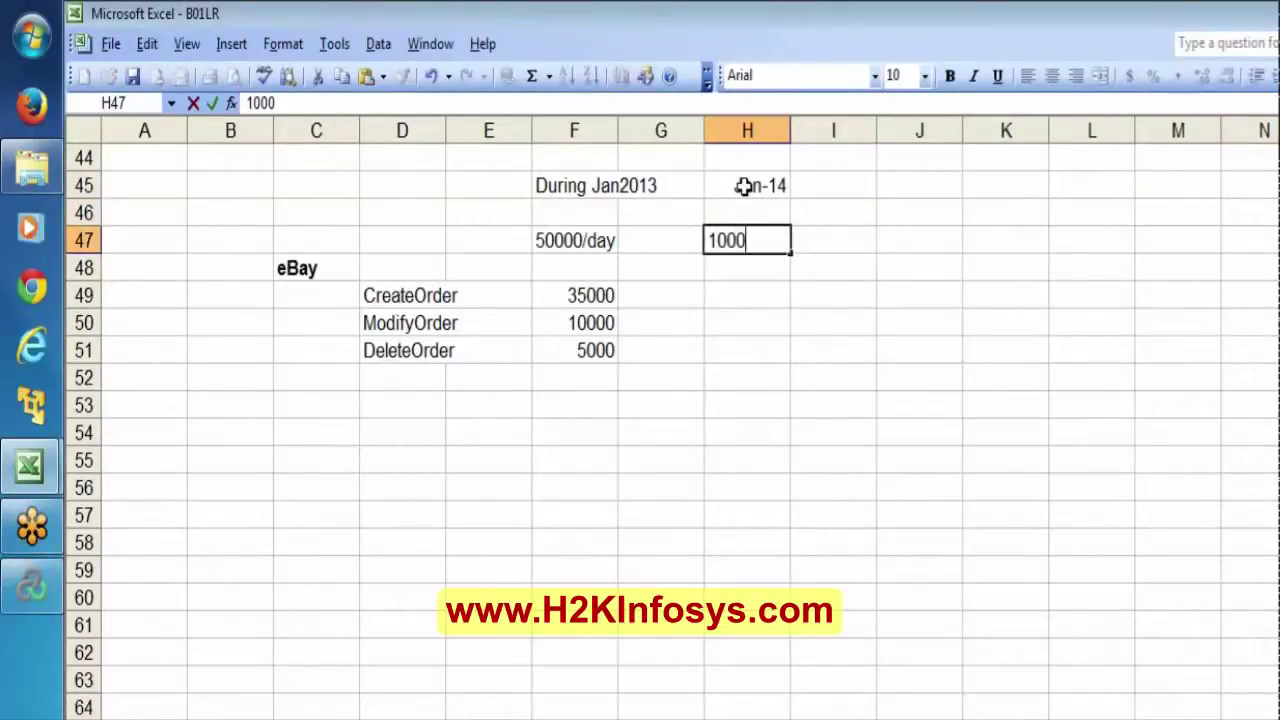
{"action": "type", "text": "0"}
{"action": "key", "text": "Return"}
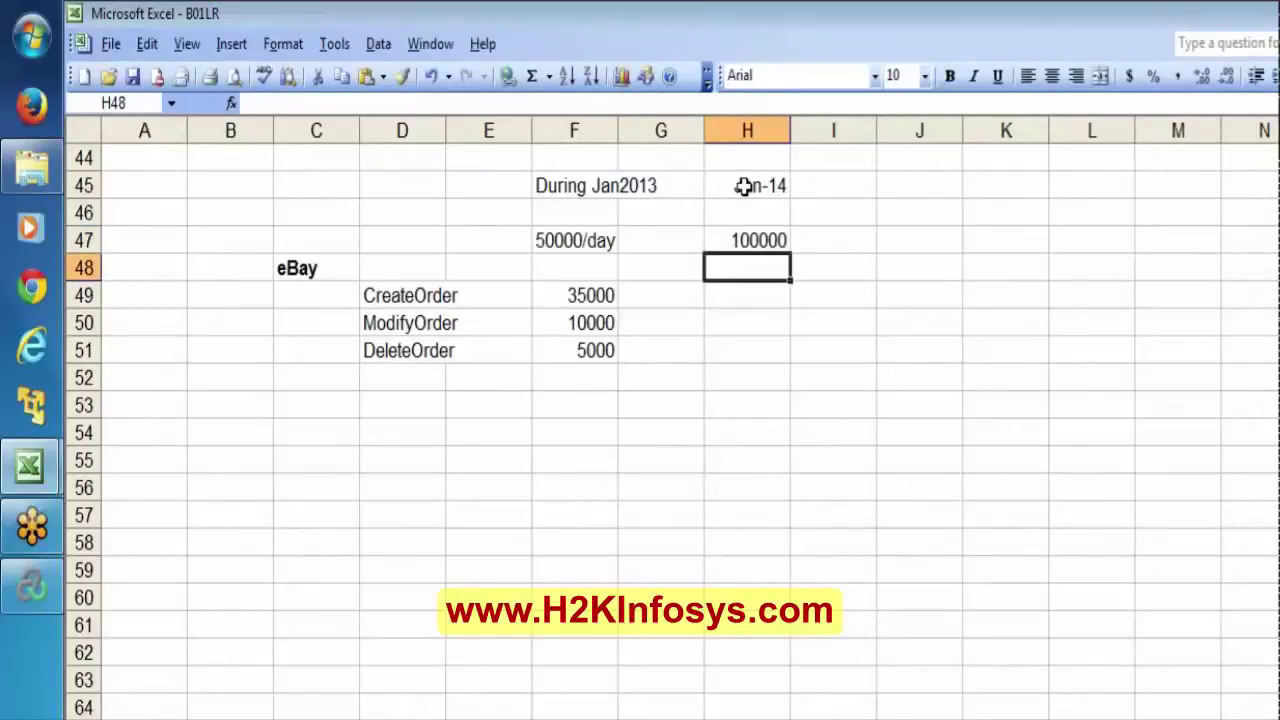
{"action": "key", "text": "Return"}
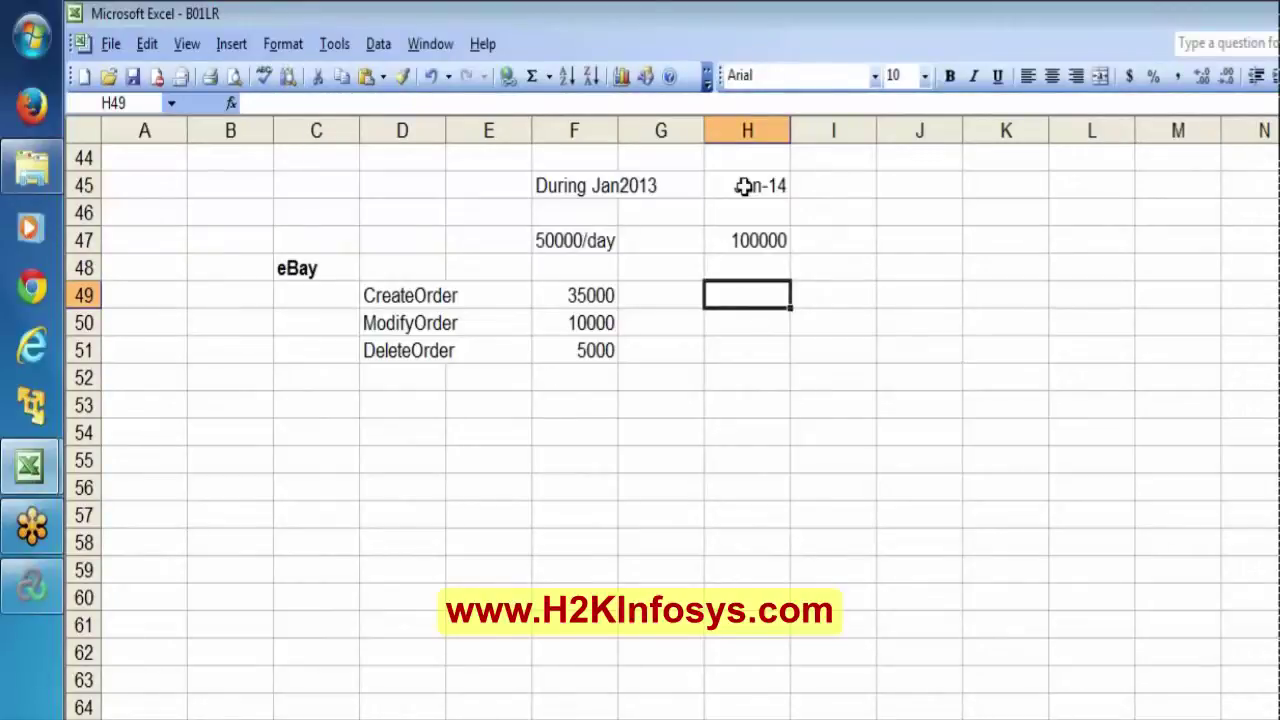
Enter the Jan2014 order counts: 70000 CreateOrder, 20000 ModifyOrder and 10000 DeleteOrder.
{"action": "type", "text": "70000"}
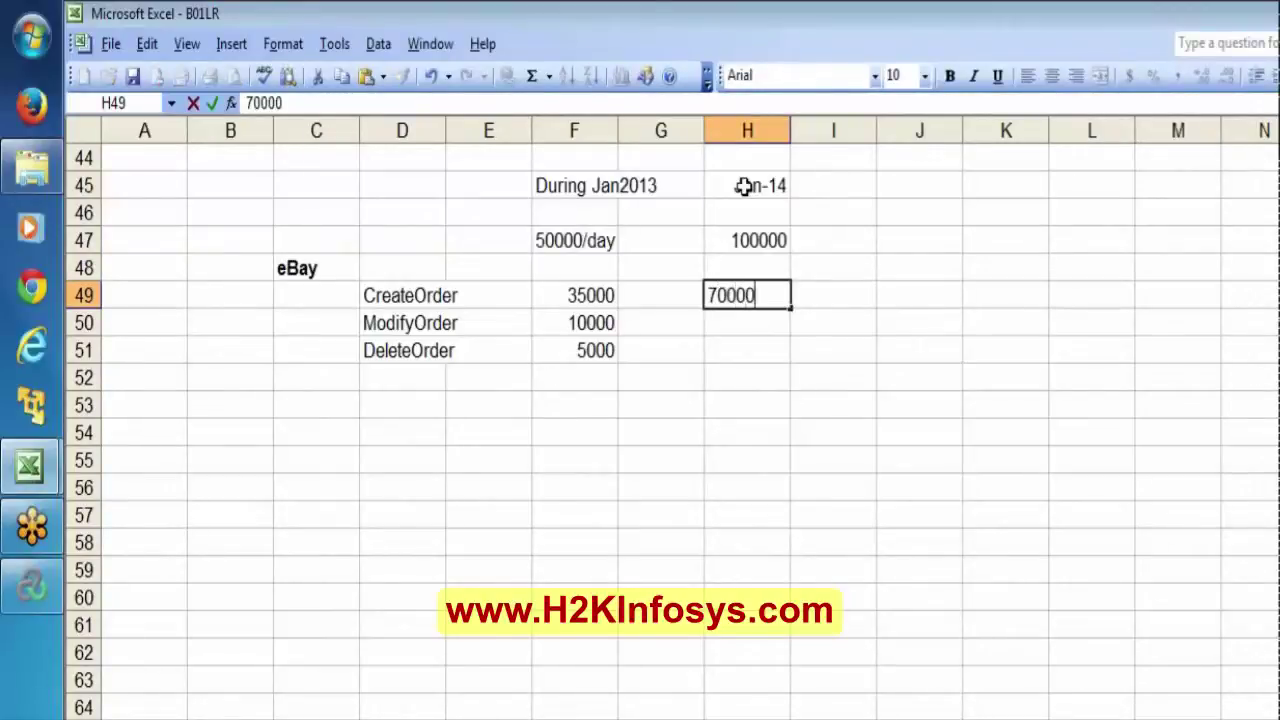
{"action": "key", "text": "Return"}
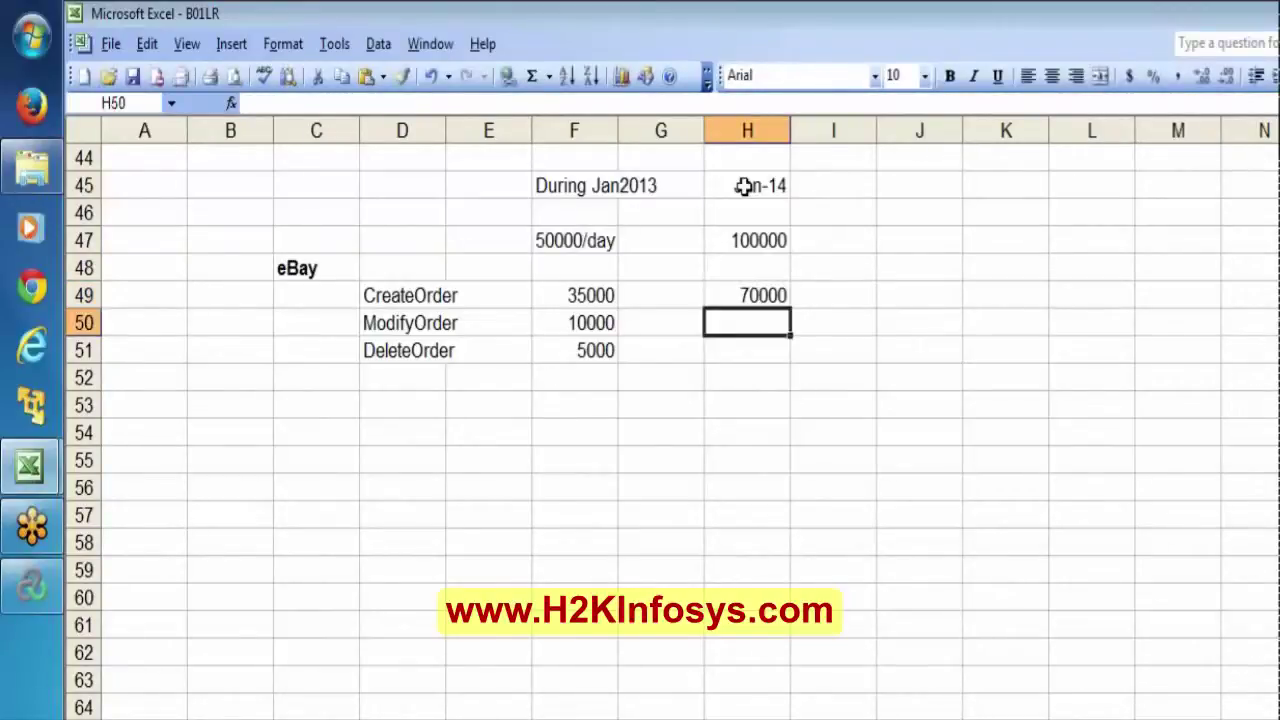
{"action": "type", "text": "20000"}
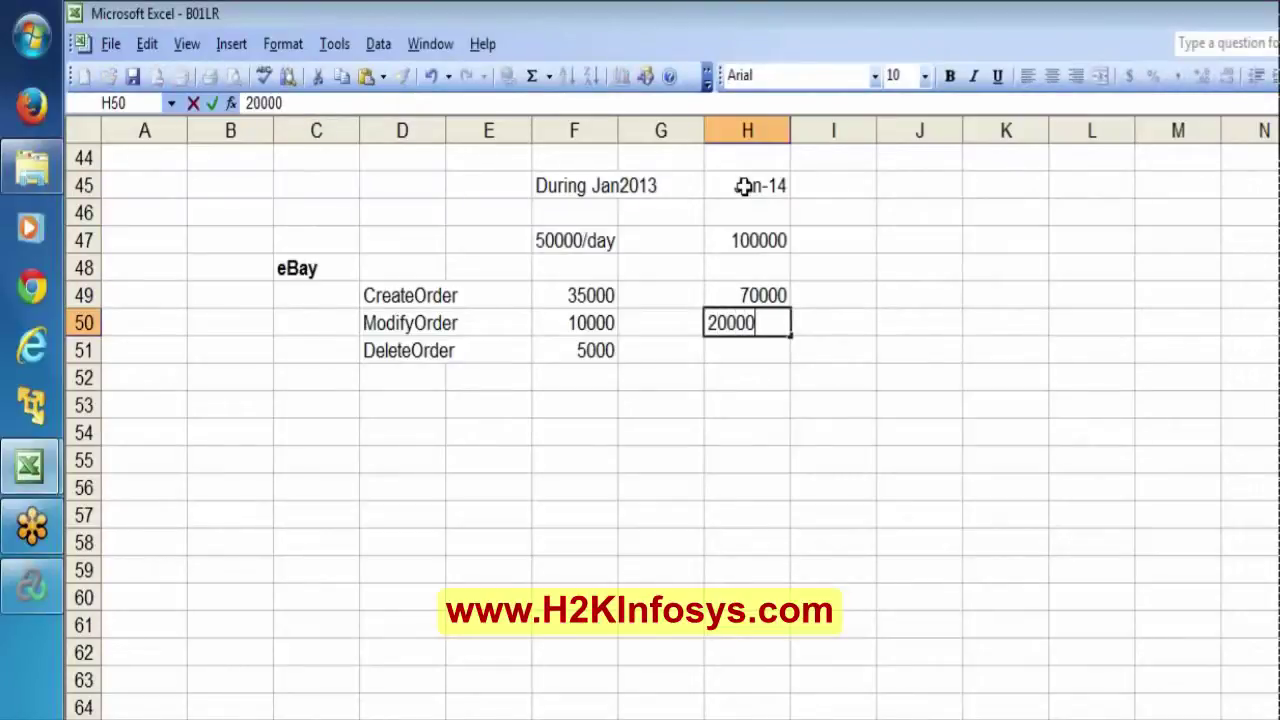
{"action": "key", "text": "Return"}
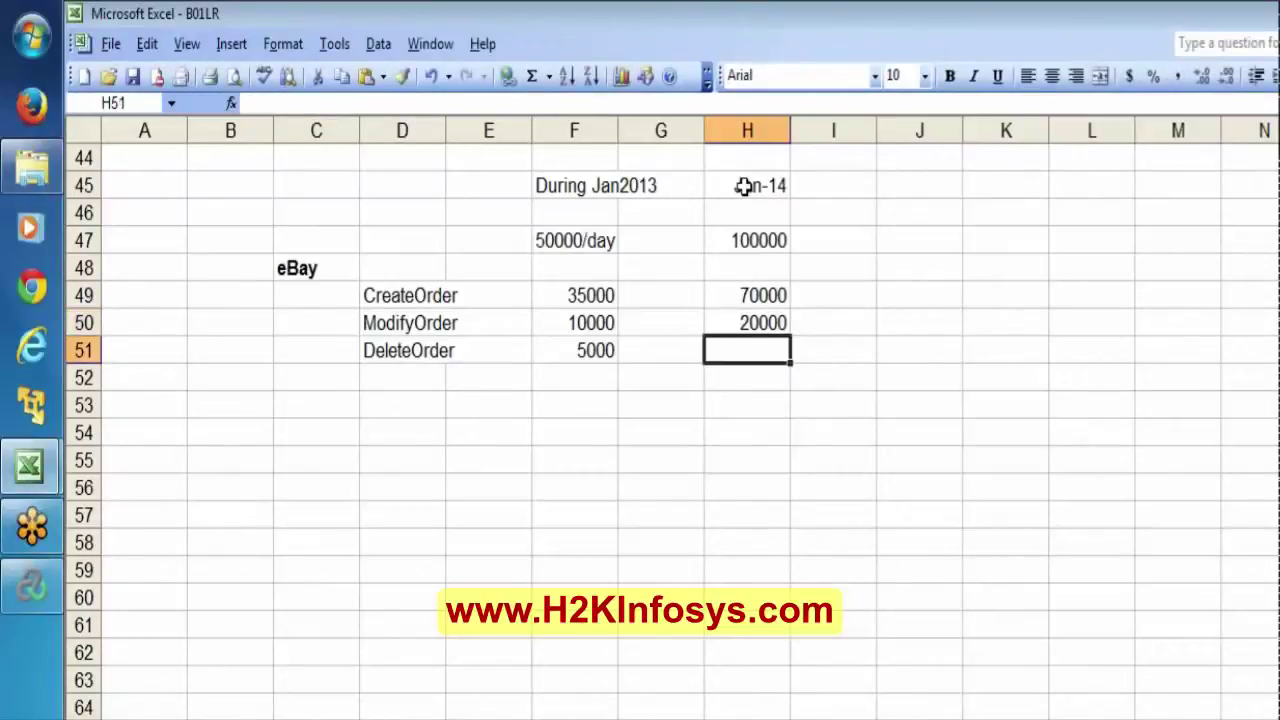
{"action": "type", "text": "10000"}
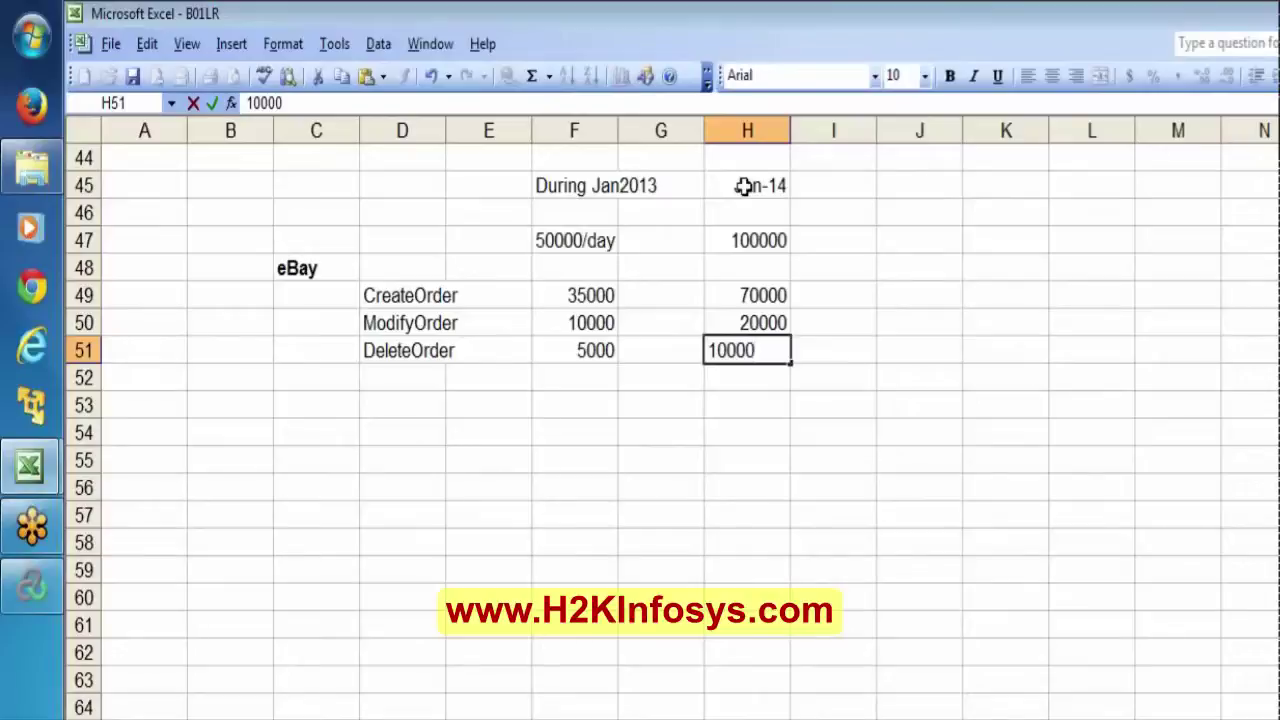
{"action": "key", "text": "Return"}
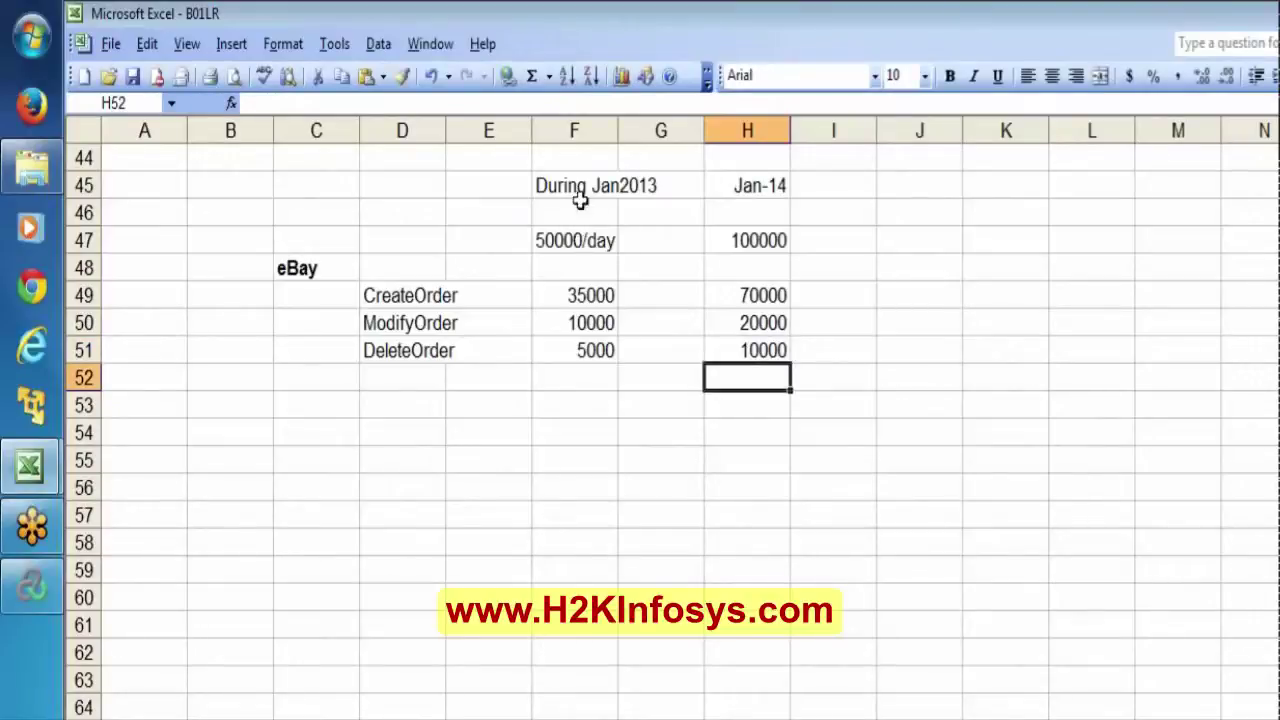
{"action": "left_click", "coordinate": [576, 239]}
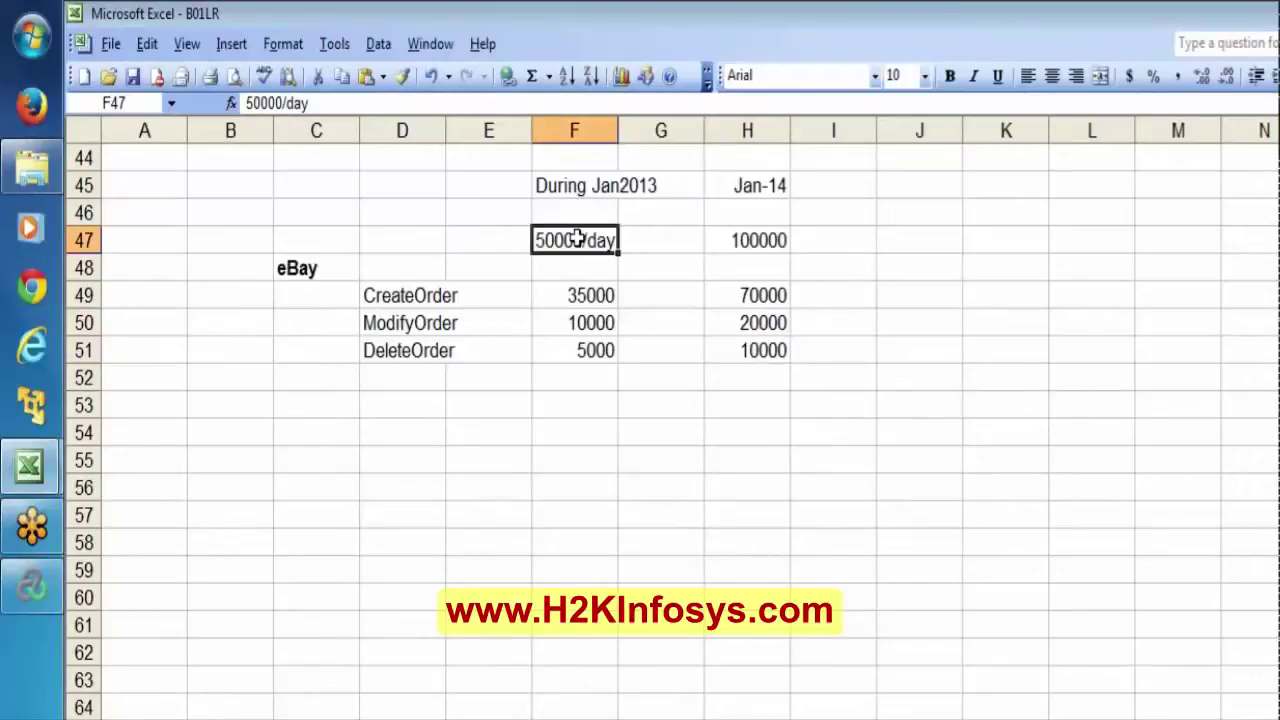
{"action": "left_click", "coordinate": [760, 240]}
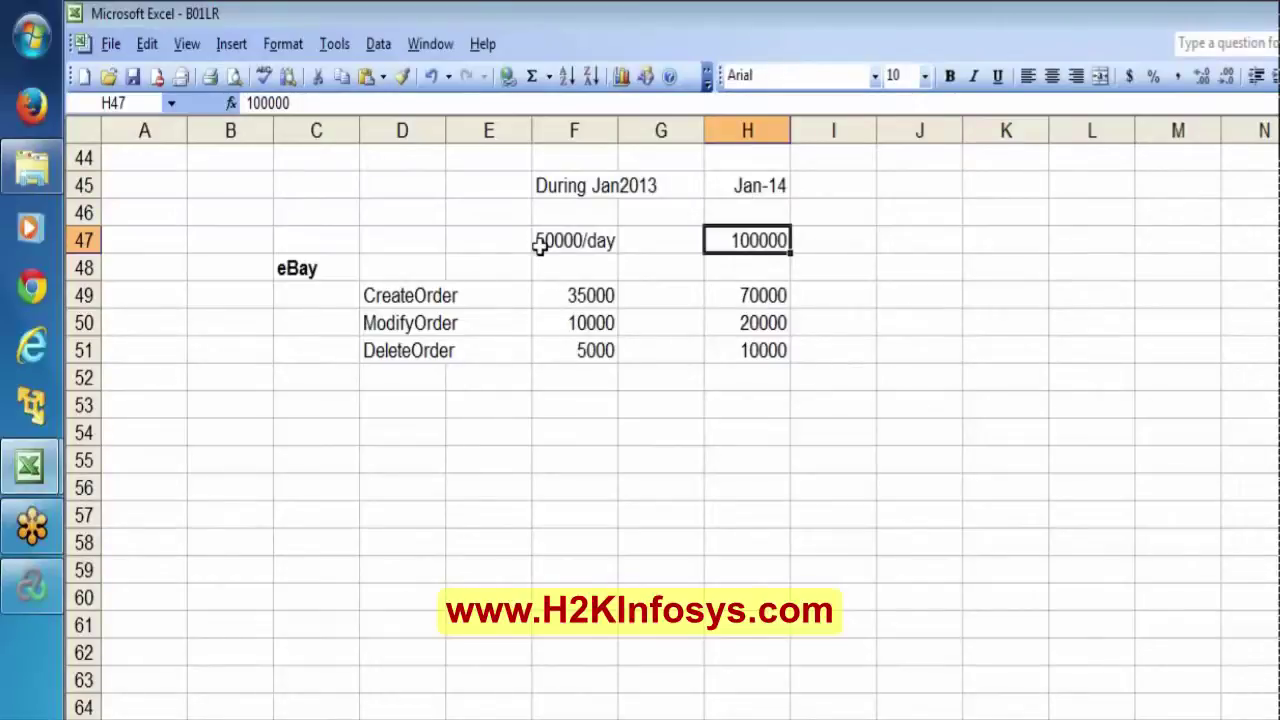
{"action": "left_click", "coordinate": [580, 240]}
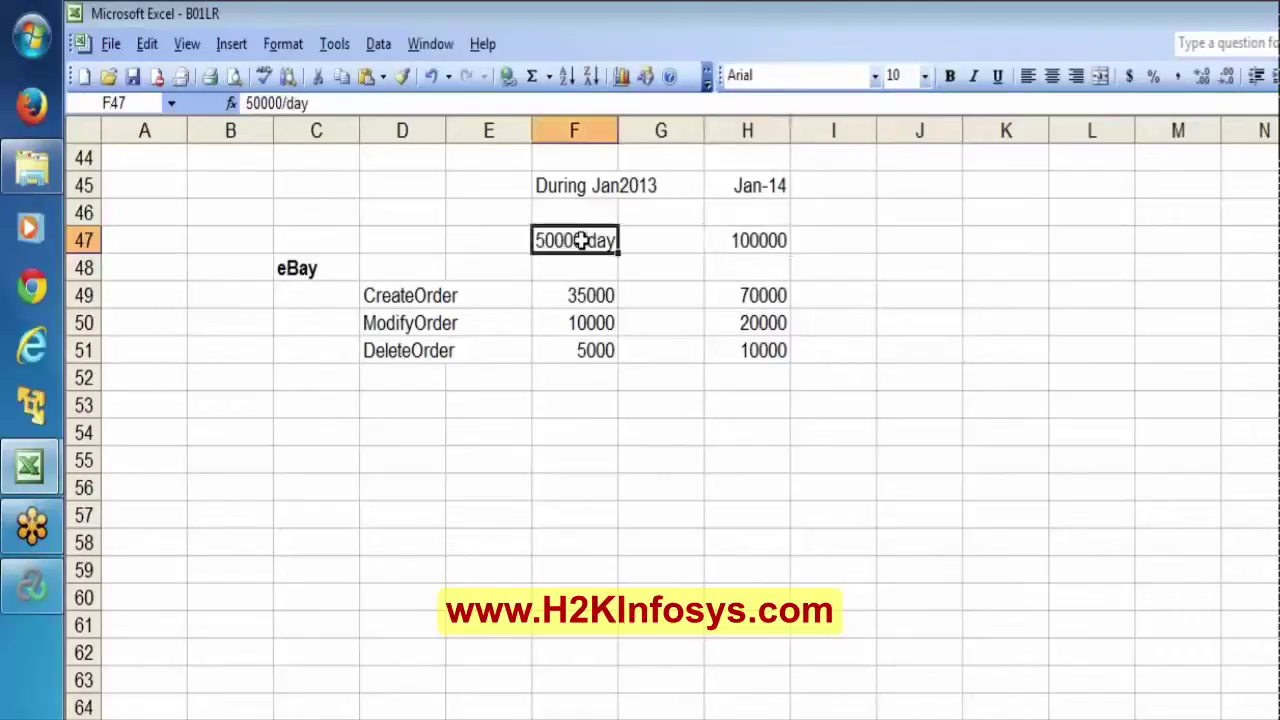
{"action": "left_click", "coordinate": [582, 290]}
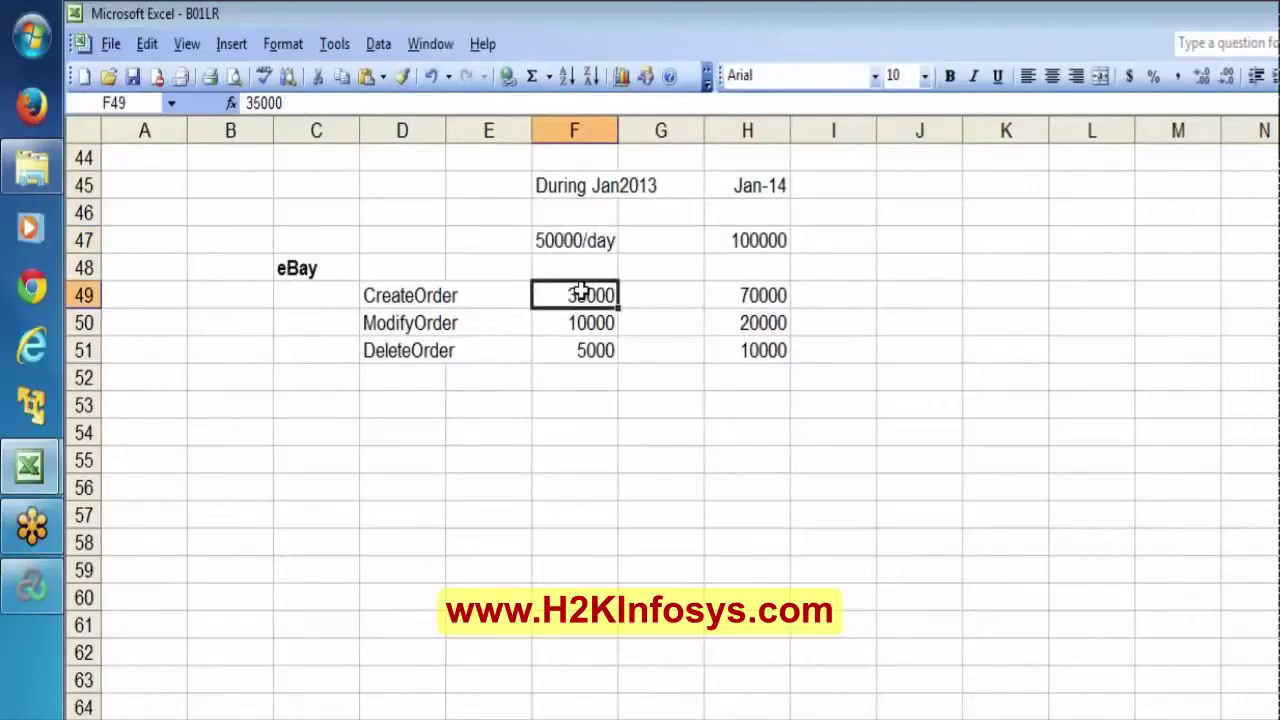
{"action": "key", "text": "shift+Down"}
{"action": "key", "text": "shift+Down"}
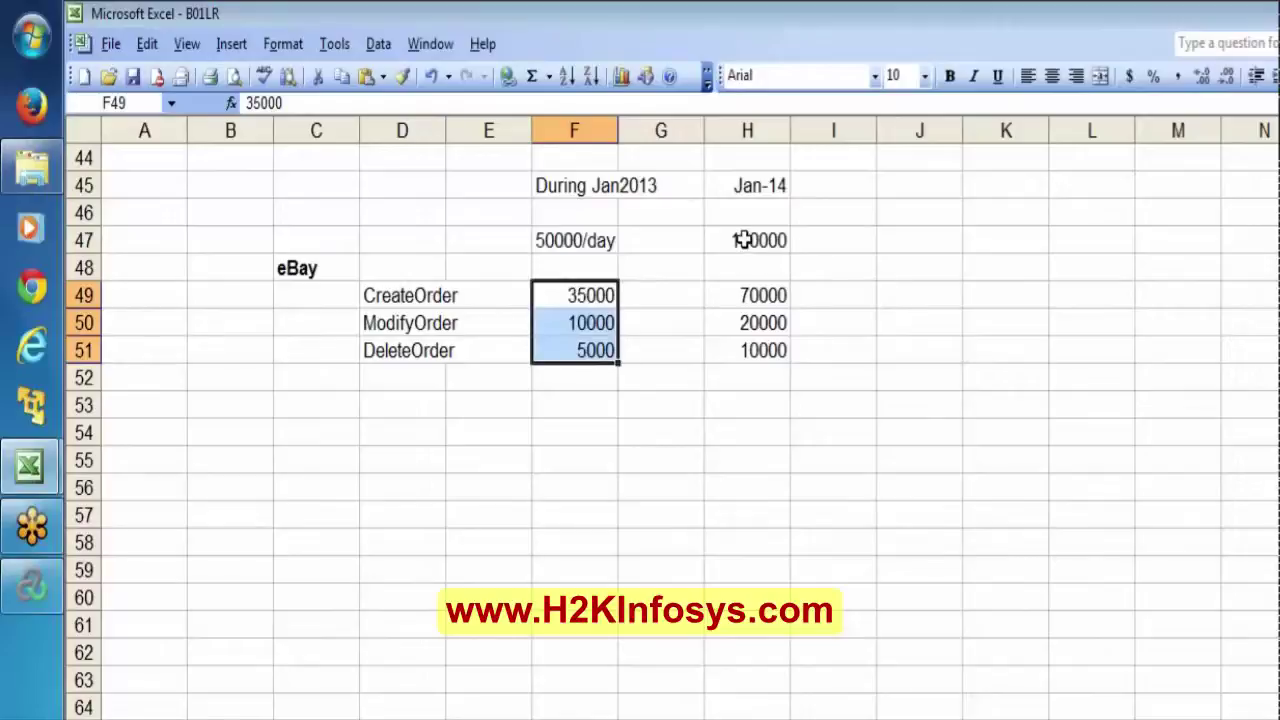
{"action": "left_click", "coordinate": [745, 240]}
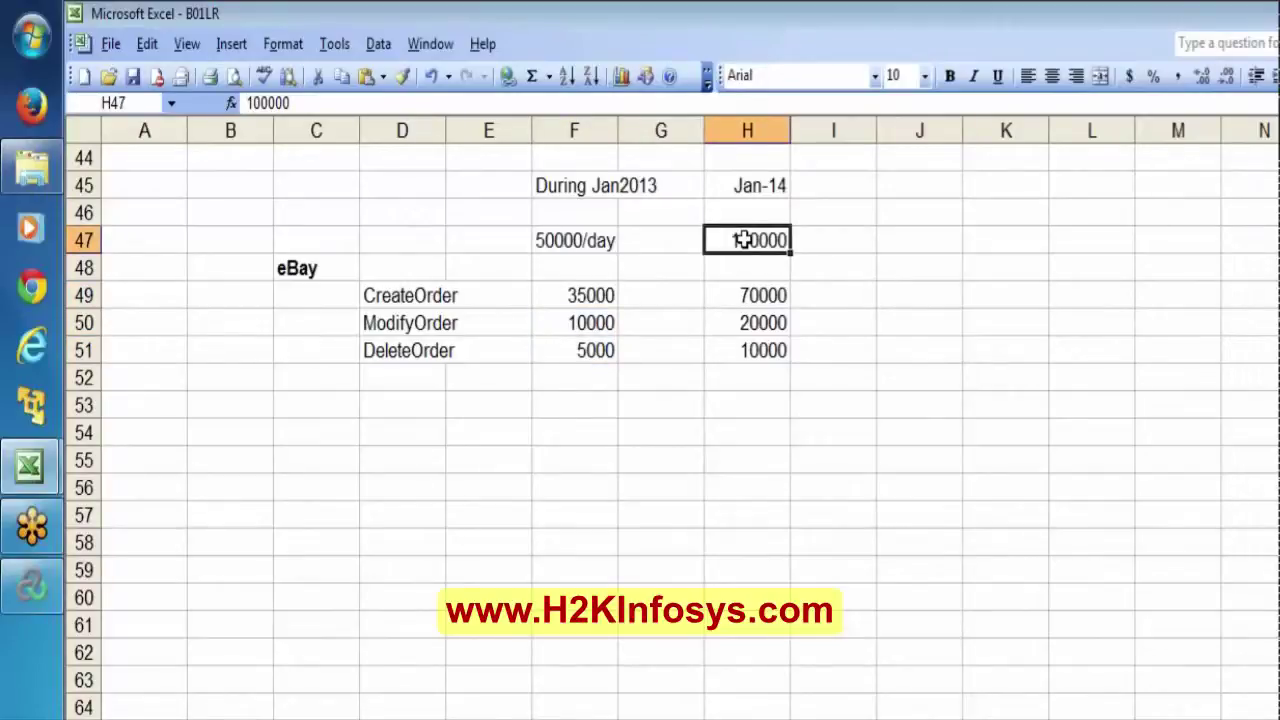
{"action": "key", "text": "Down"}
{"action": "key", "text": "Down"}
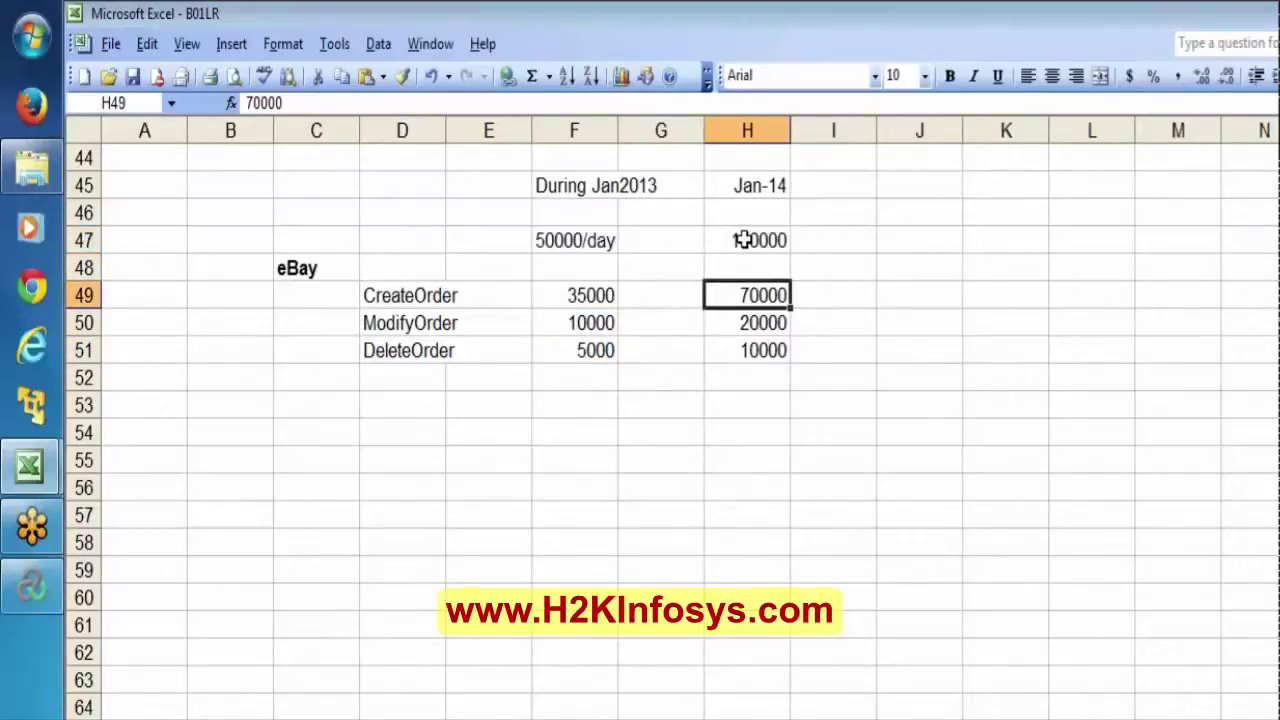
{"action": "left_click", "coordinate": [766, 366], "text": "shift"}
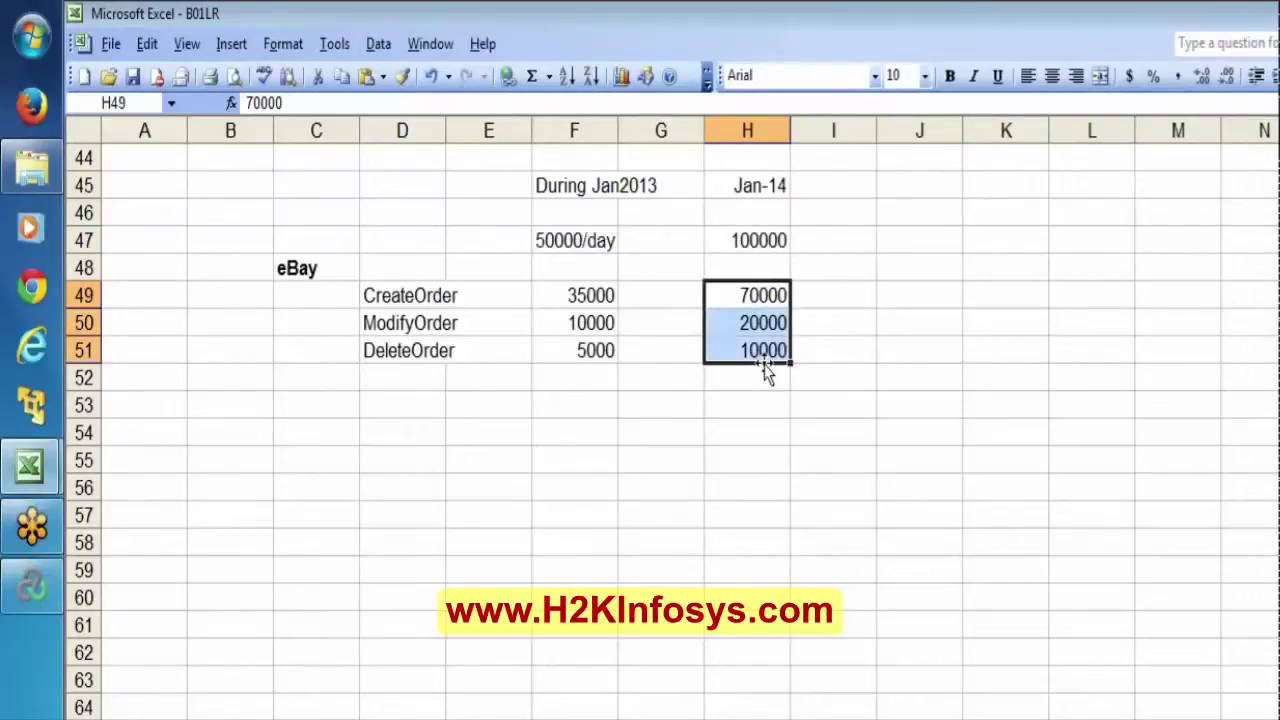
{"action": "left_click", "coordinate": [897, 194]}
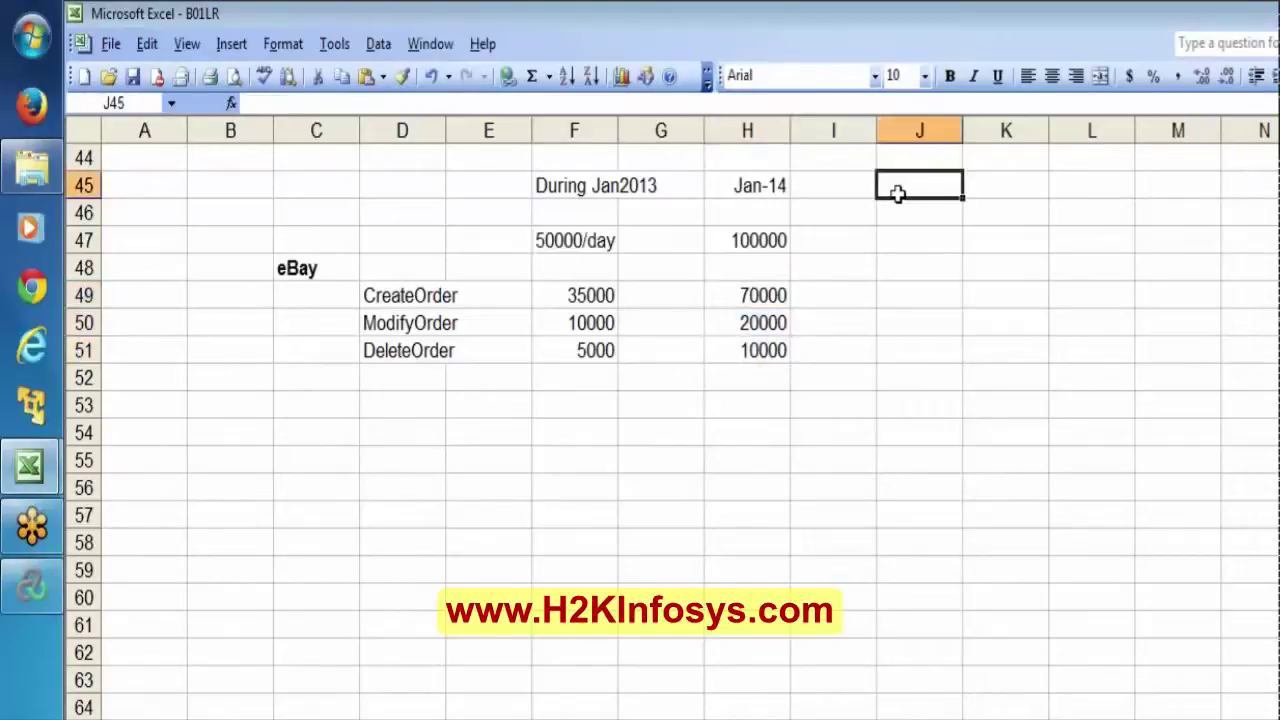
Enter the shares 70%, 20% and 10% in J49:J51 beside CreateOrder, ModifyOrder and DeleteOrder.
{"action": "left_click", "coordinate": [887, 294]}
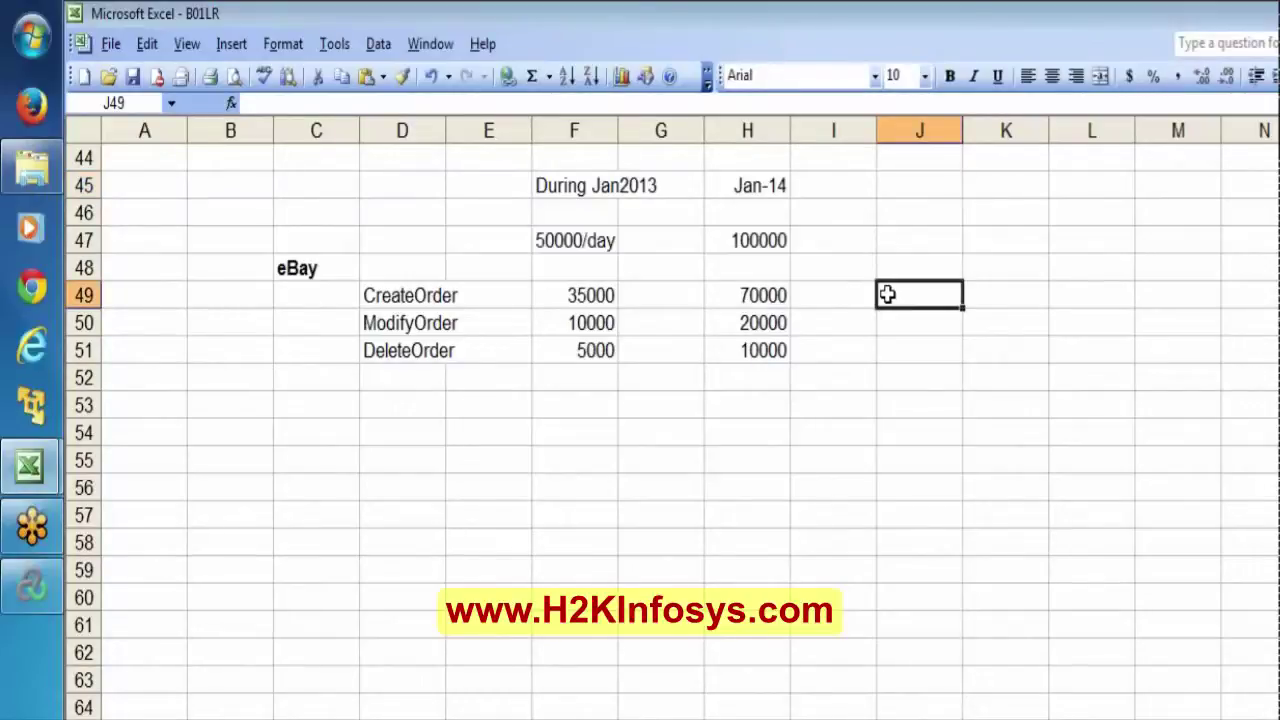
{"action": "type", "text": "70%"}
{"action": "key", "text": "Return"}
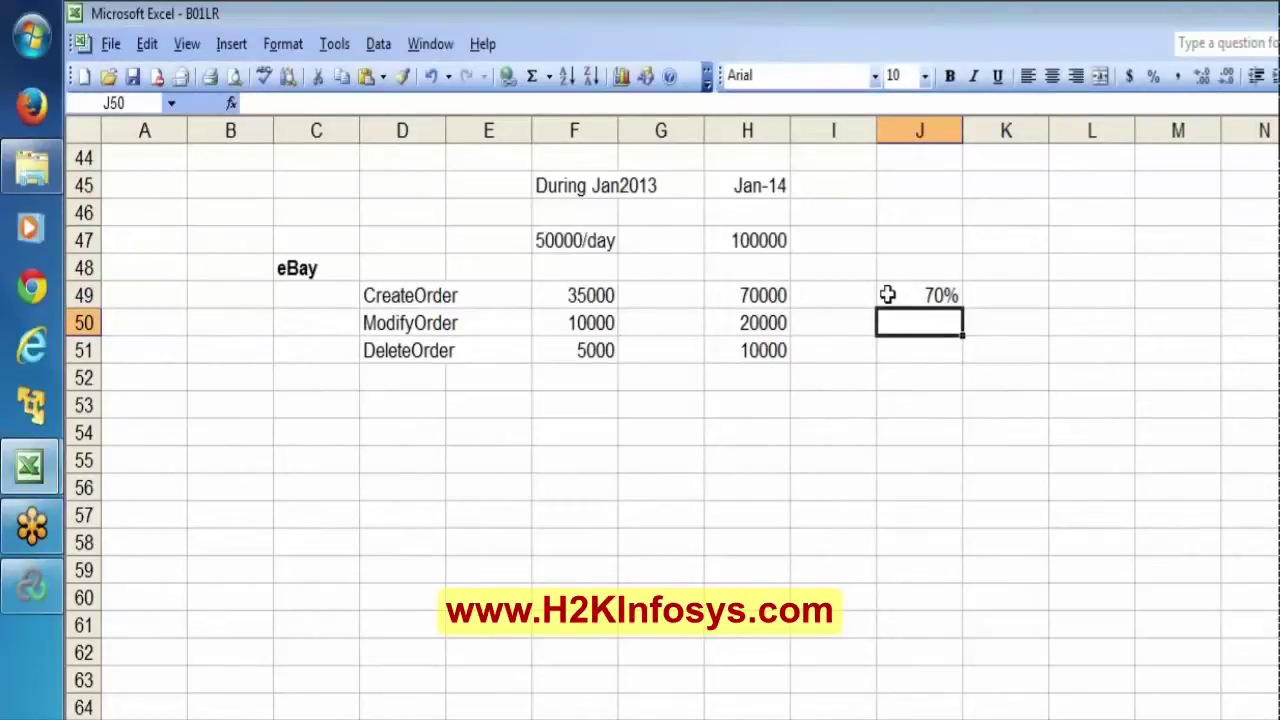
{"action": "type", "text": "20%"}
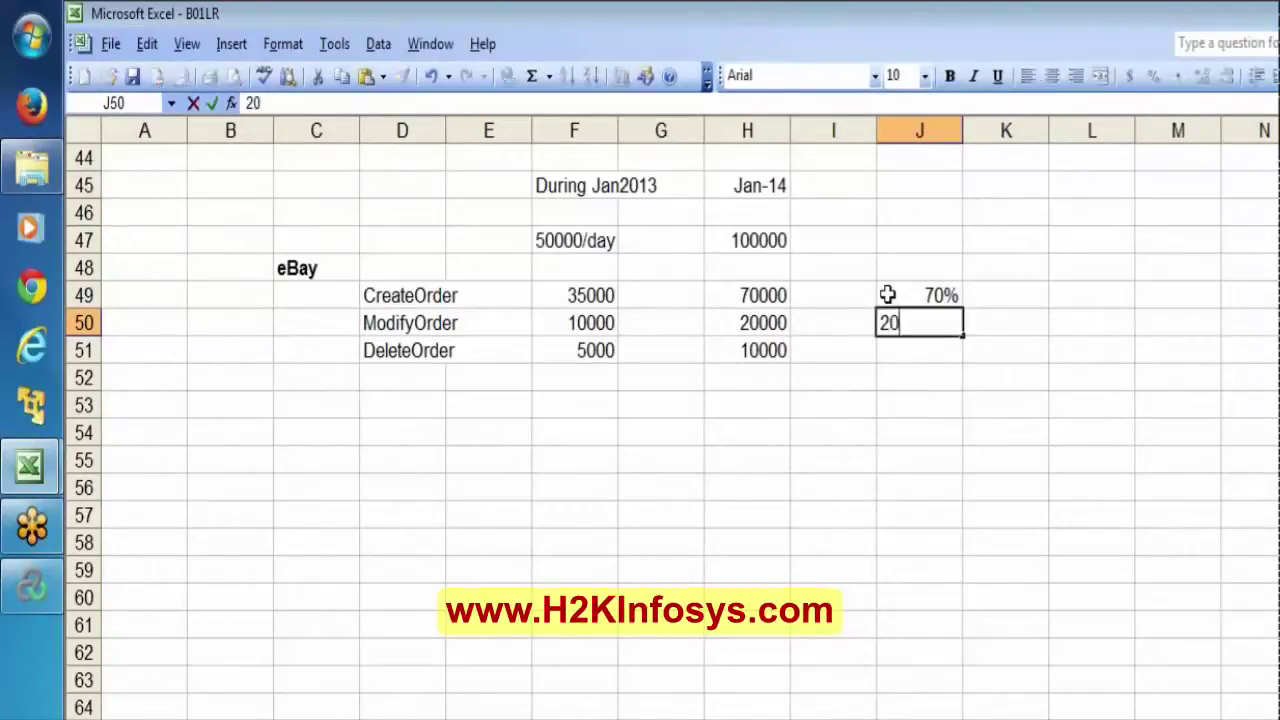
{"action": "key", "text": "Return"}
{"action": "type", "text": "10%"}
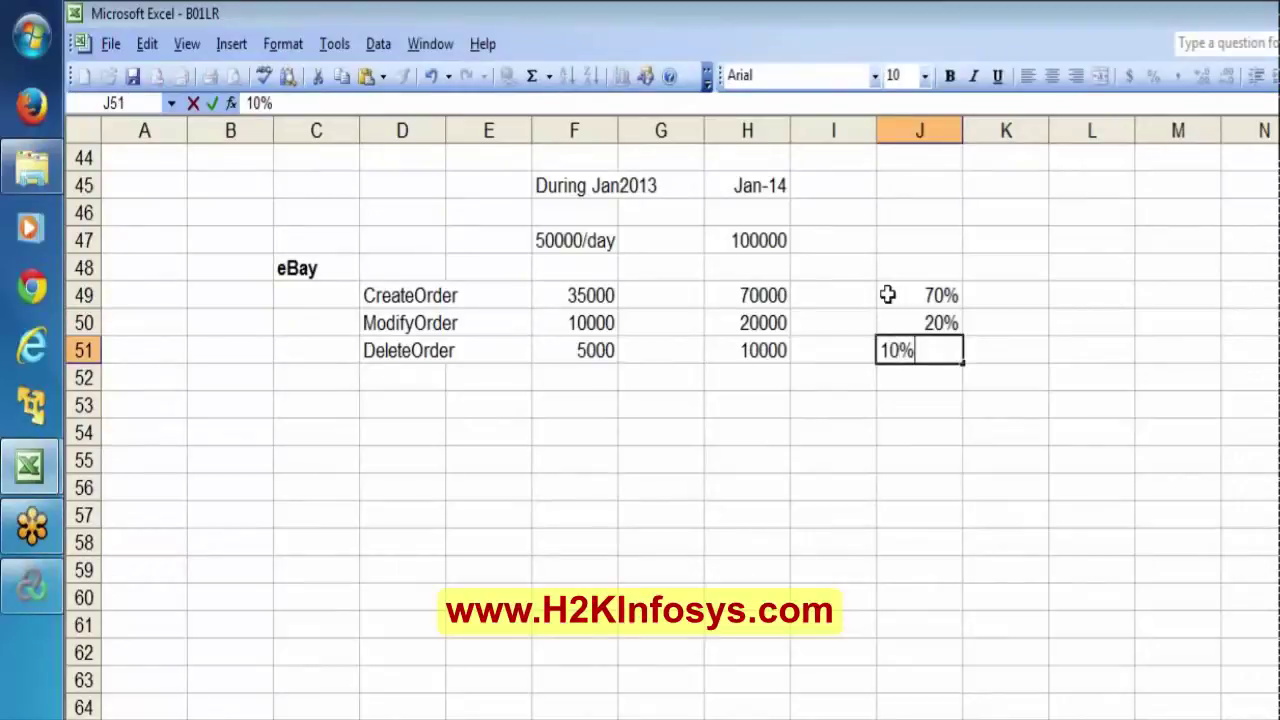
{"action": "key", "text": "Return"}
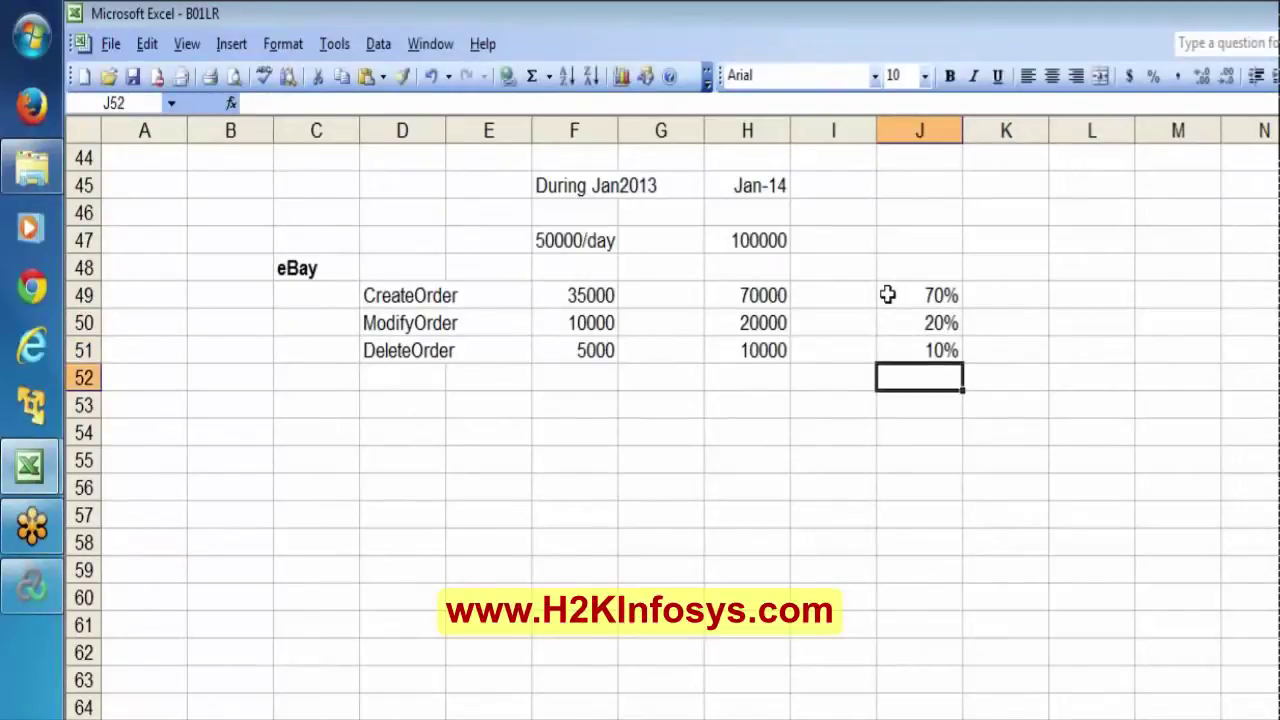
{"action": "key", "text": "Up"}
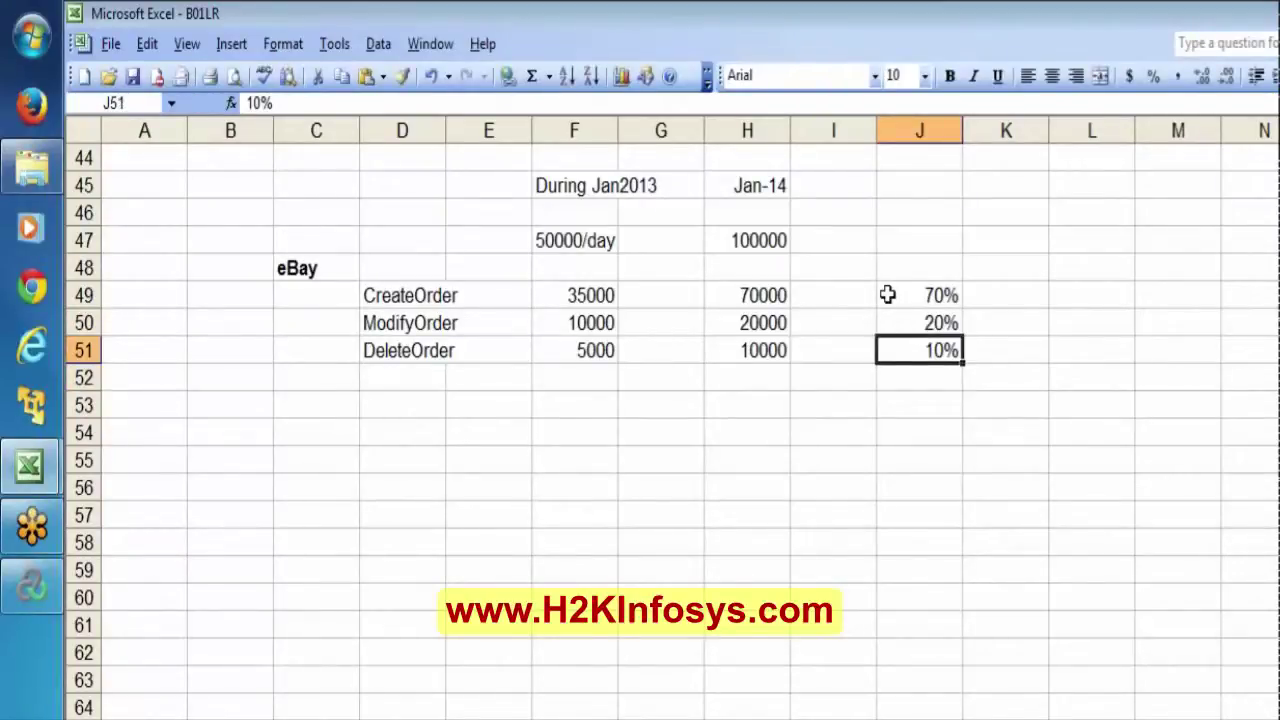
{"action": "key", "text": "shift+Up"}
{"action": "key", "text": "shift+Up"}
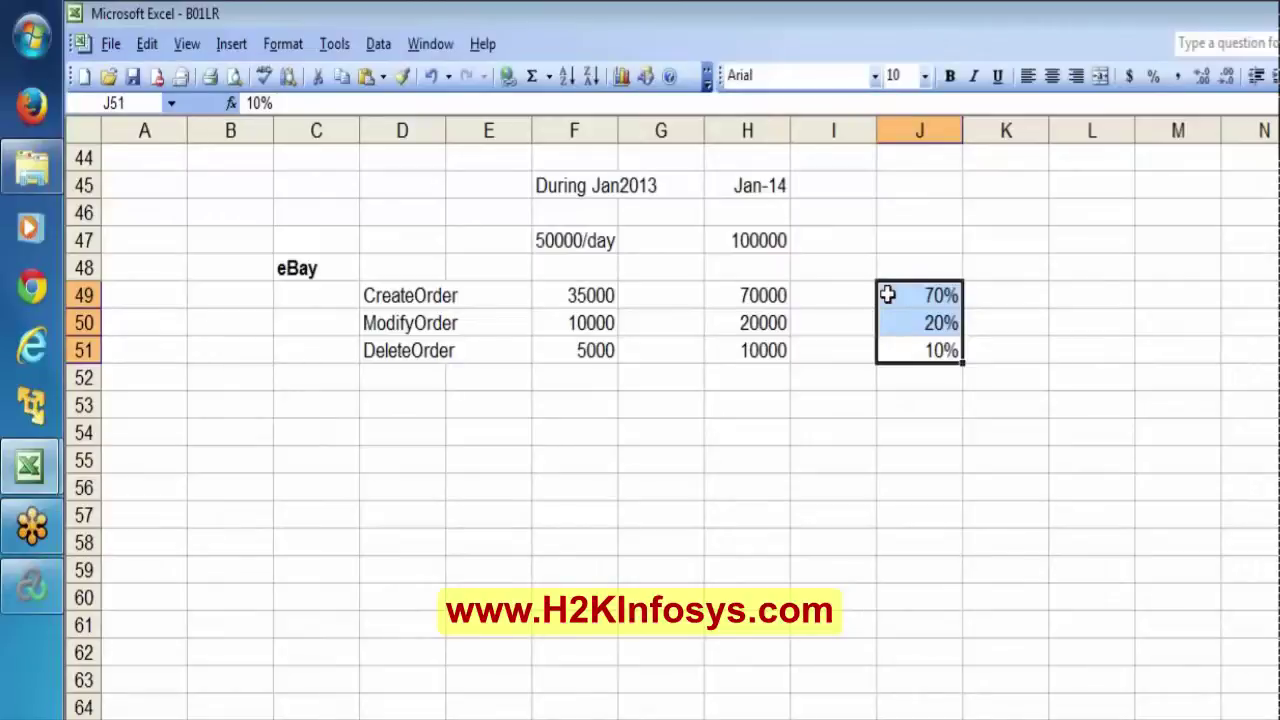
{"action": "left_click", "coordinate": [557, 238]}
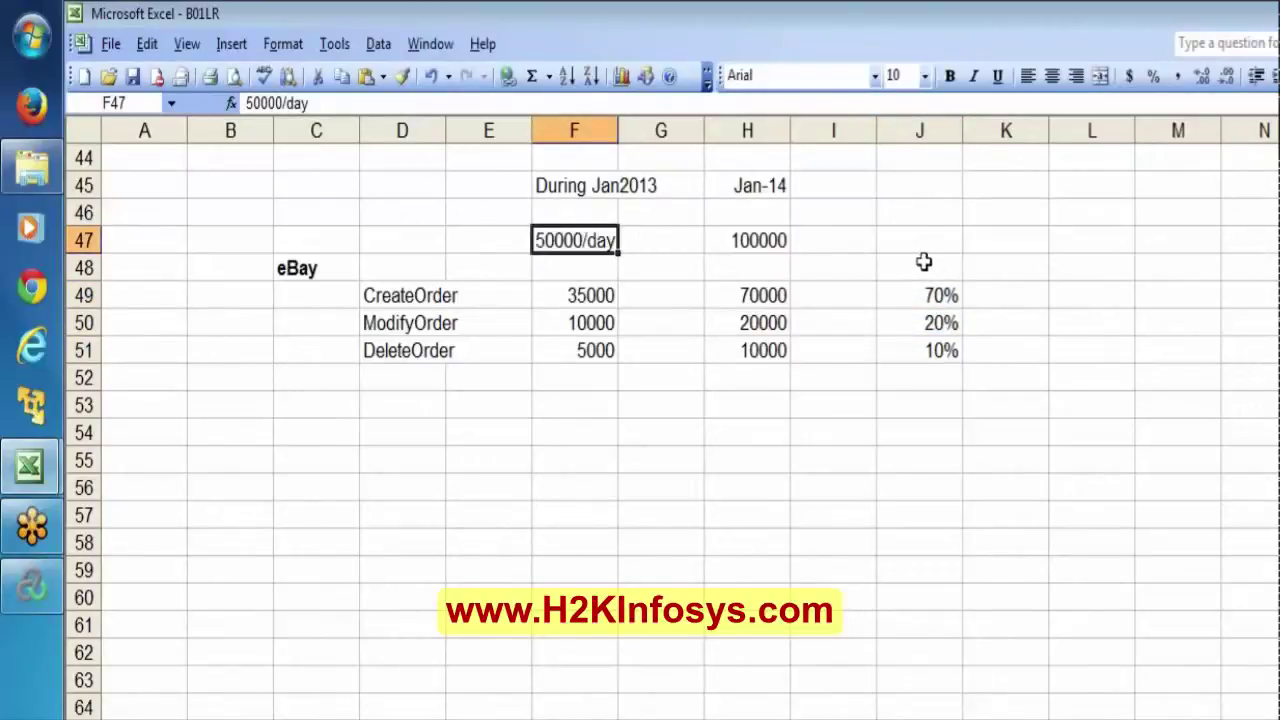
Enter the totals 50000 in J47 and 100000 in K47 above the percentage column.
{"action": "left_click", "coordinate": [389, 290]}
{"action": "key", "text": "shift+Down"}
{"action": "key", "text": "shift+Down"}
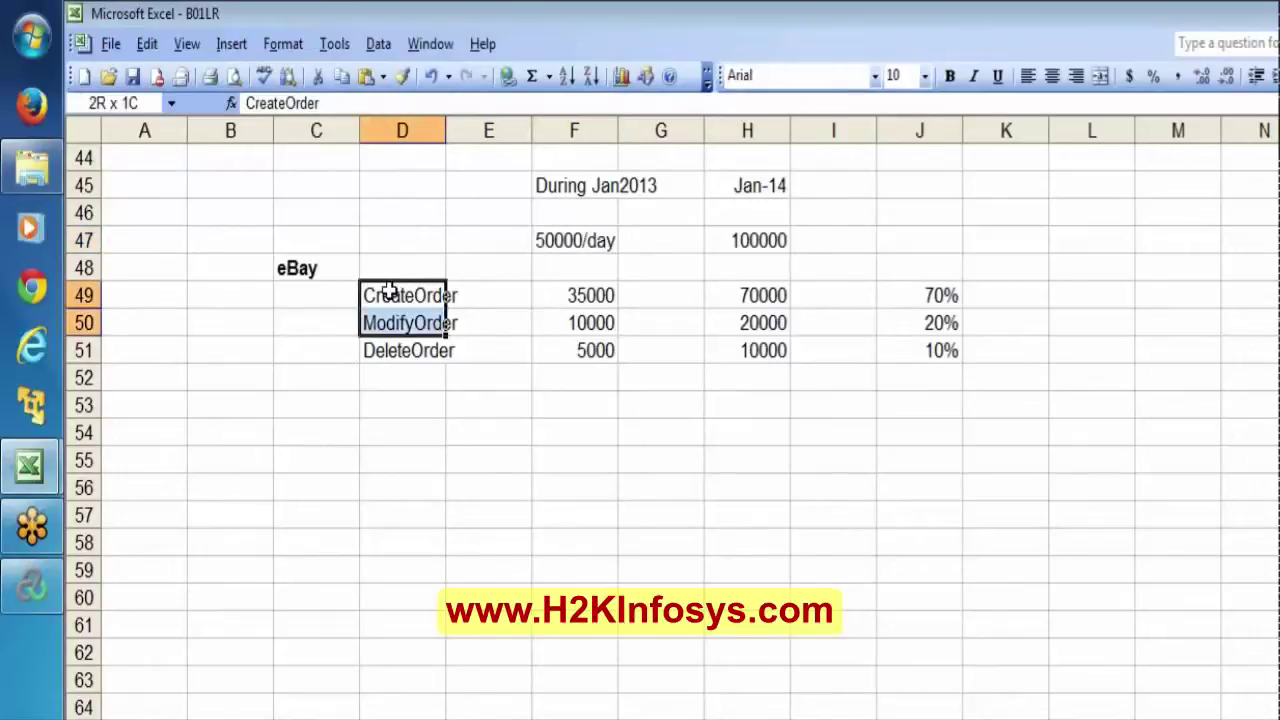
{"action": "left_click", "coordinate": [927, 233]}
{"action": "type", "text": "5"}
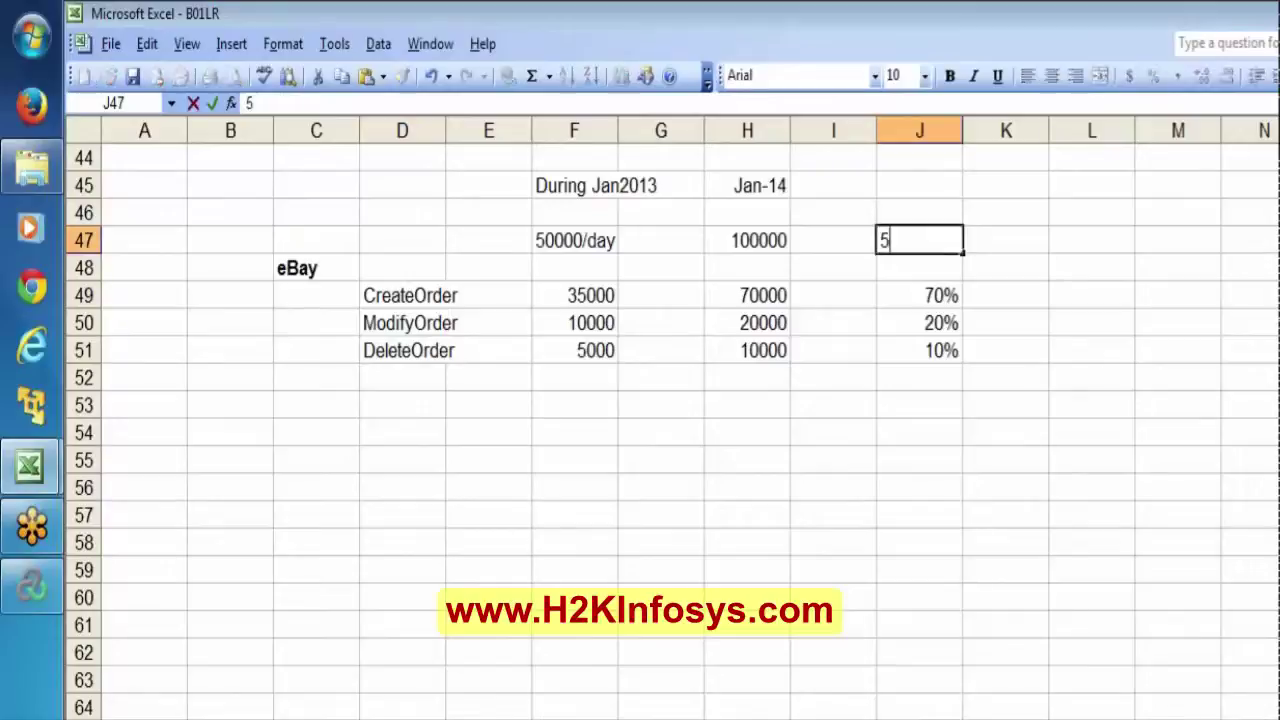
{"action": "type", "text": "00000"}
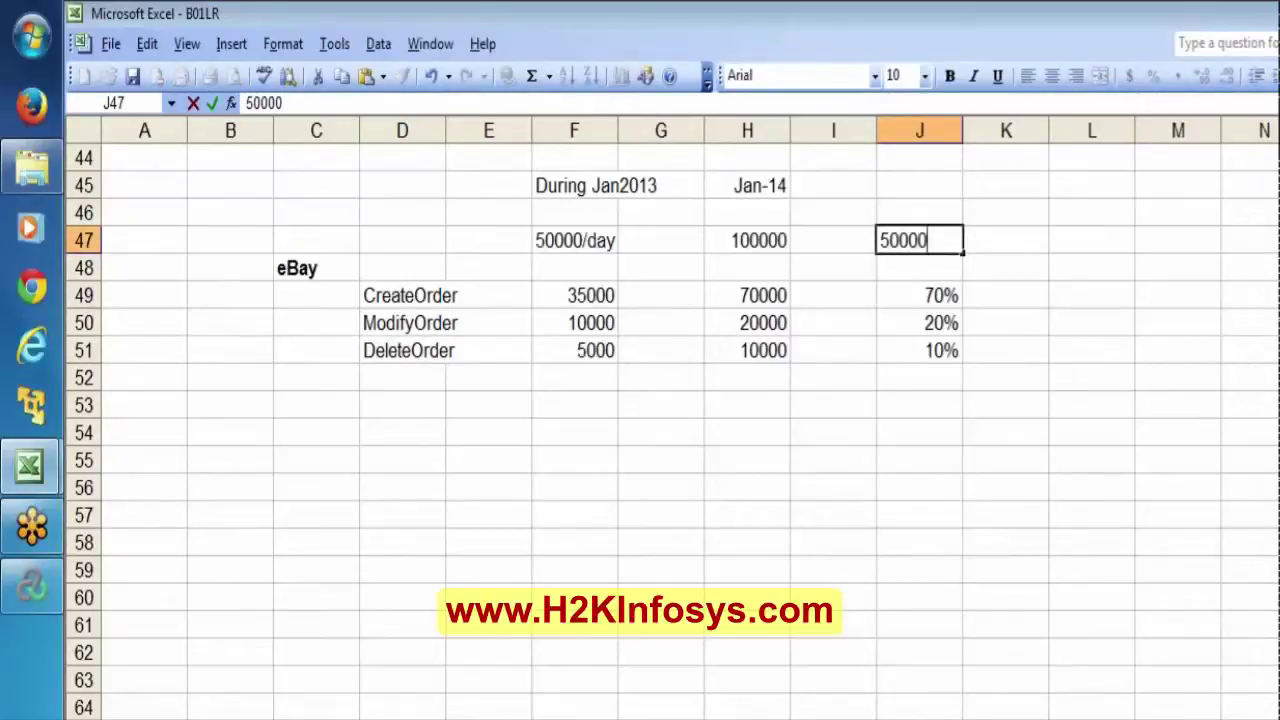
{"action": "key", "text": "Tab"}
{"action": "type", "text": "10000"}
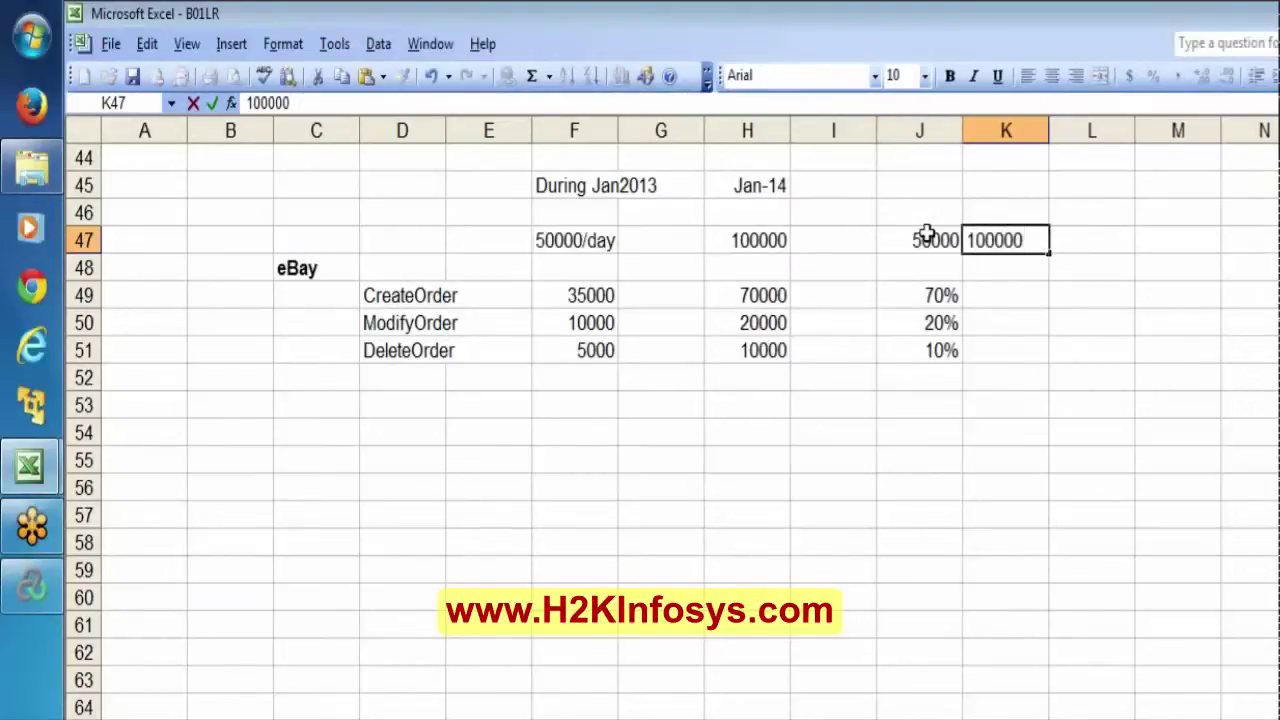
{"action": "key", "text": "Return"}
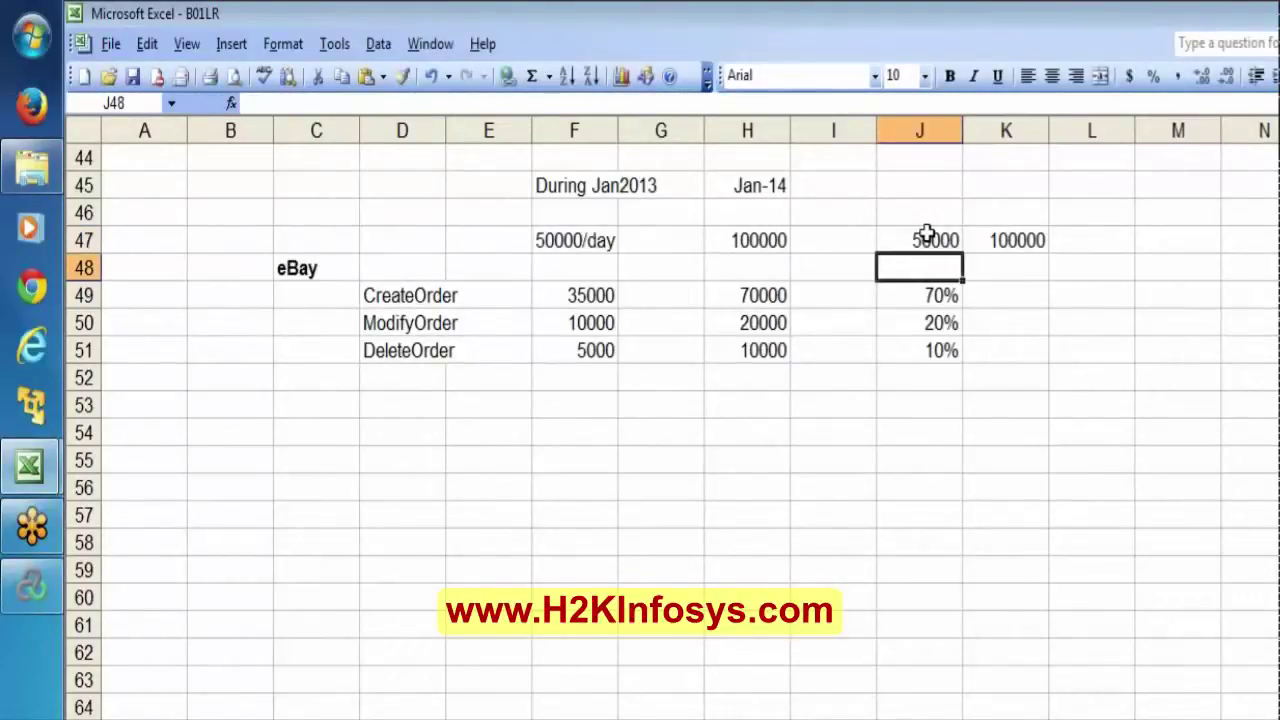
Select the 70%, 20% and 10% shares and the 50000 total to review them.
{"action": "key", "text": "Return"}
{"action": "key", "text": "shift+Down"}
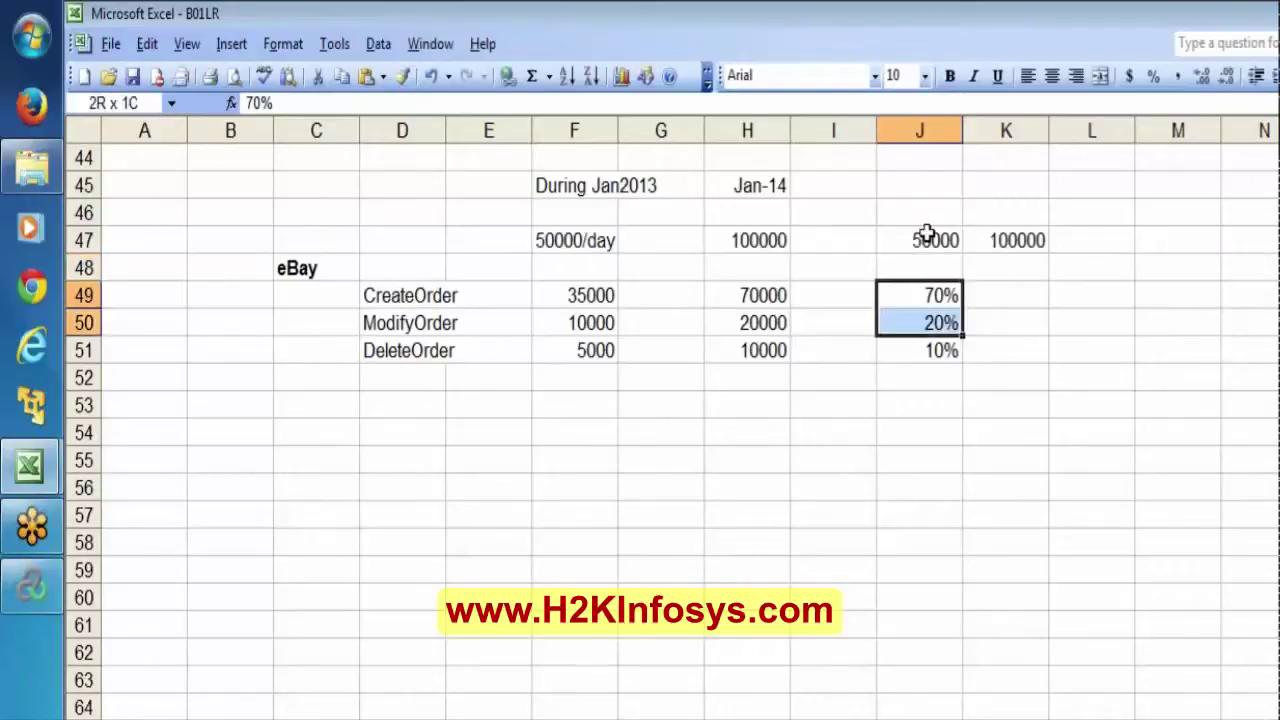
{"action": "key", "text": "shift+Down"}
{"action": "left_click", "coordinate": [927, 233]}
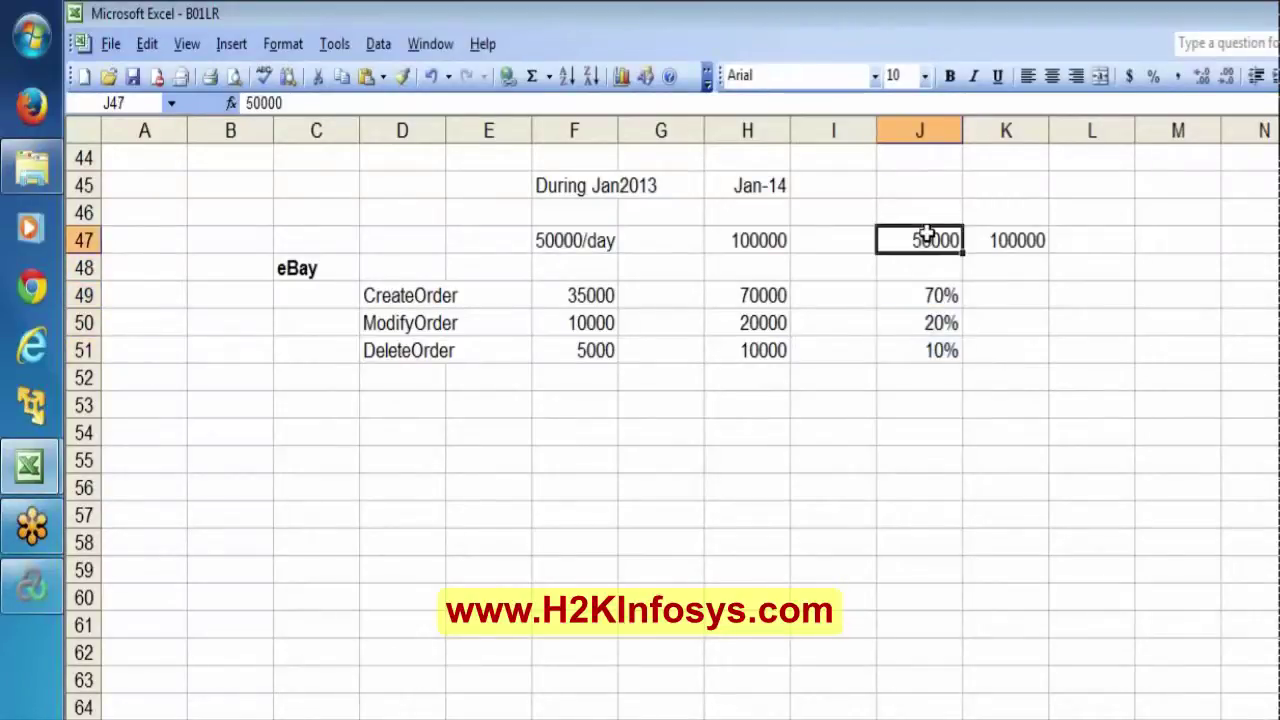
{"action": "left_click", "coordinate": [920, 295]}
{"action": "key", "text": "shift+Down"}
{"action": "key", "text": "shift+Down"}
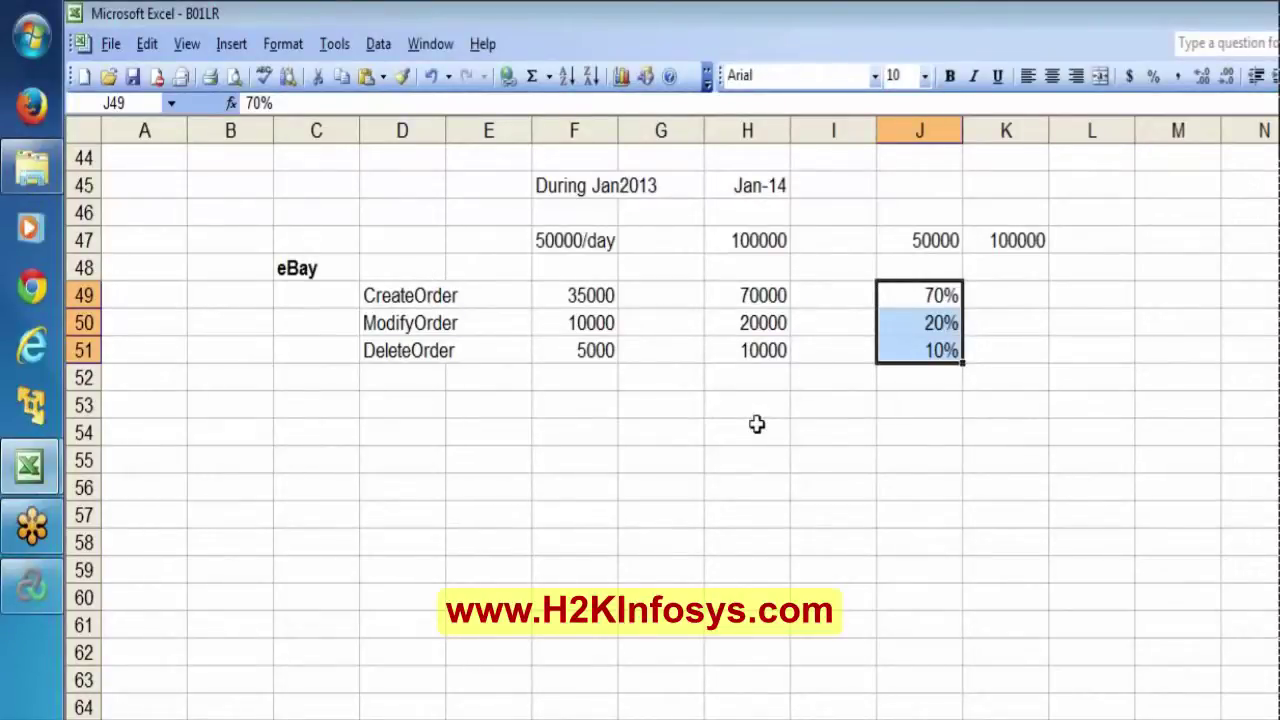
{"action": "left_click", "coordinate": [932, 230]}
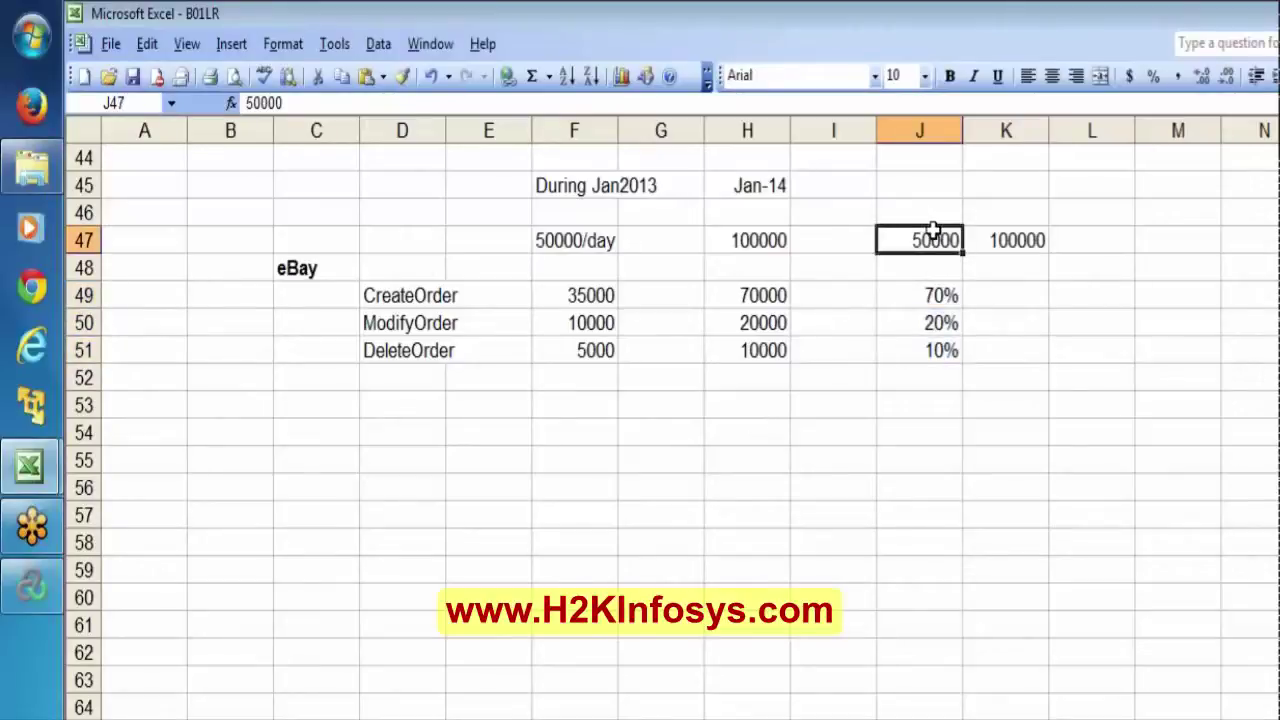
In the Controller, change ebaybookorder's share from 50% to 70%, leaving ebay1 at 30%.
{"action": "left_click", "coordinate": [30, 588]}
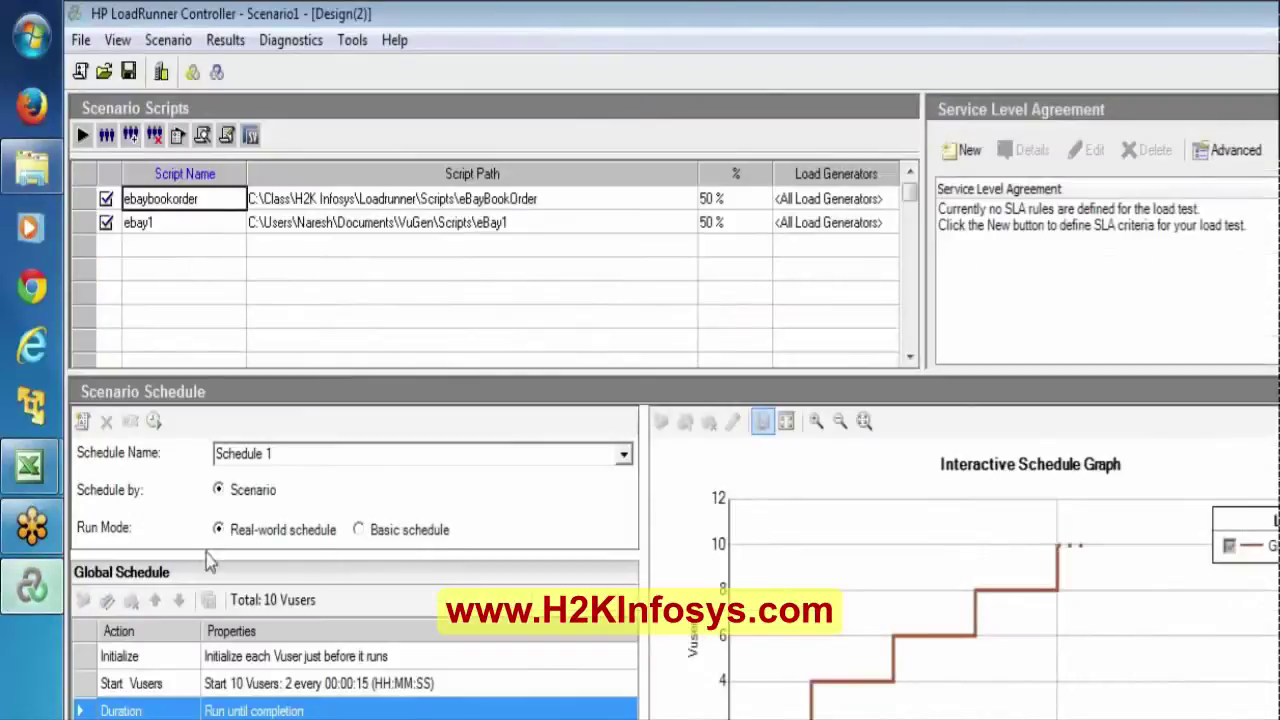
{"action": "left_click", "coordinate": [240, 688]}
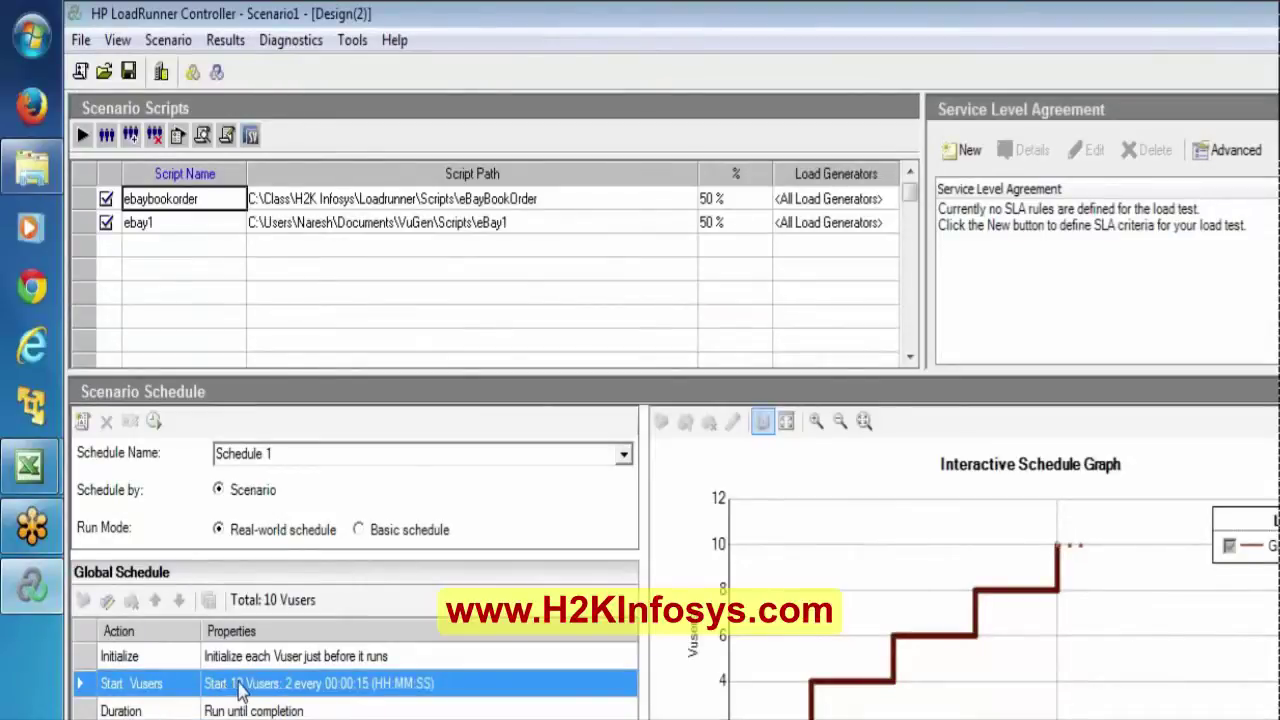
{"action": "left_click", "coordinate": [716, 197]}
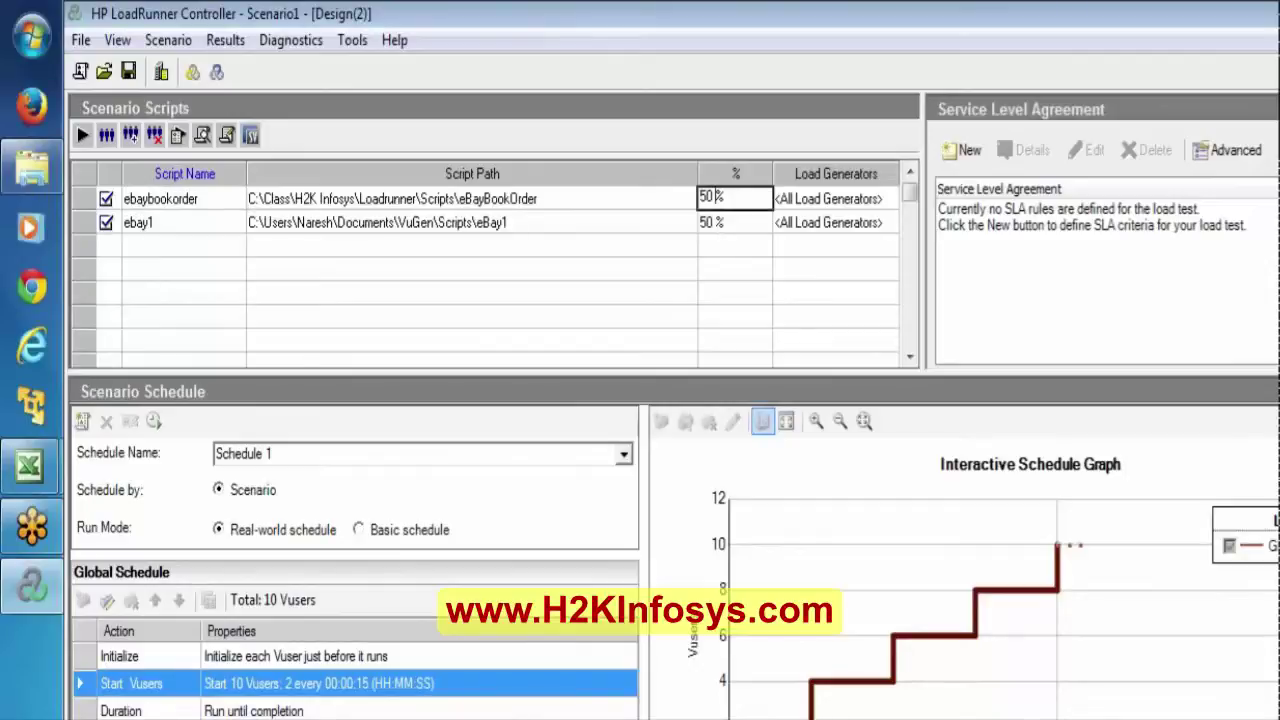
{"action": "key", "text": "BackSpace"}
{"action": "key", "text": "BackSpace"}
{"action": "type", "text": "70"}
{"action": "key", "text": "Return"}
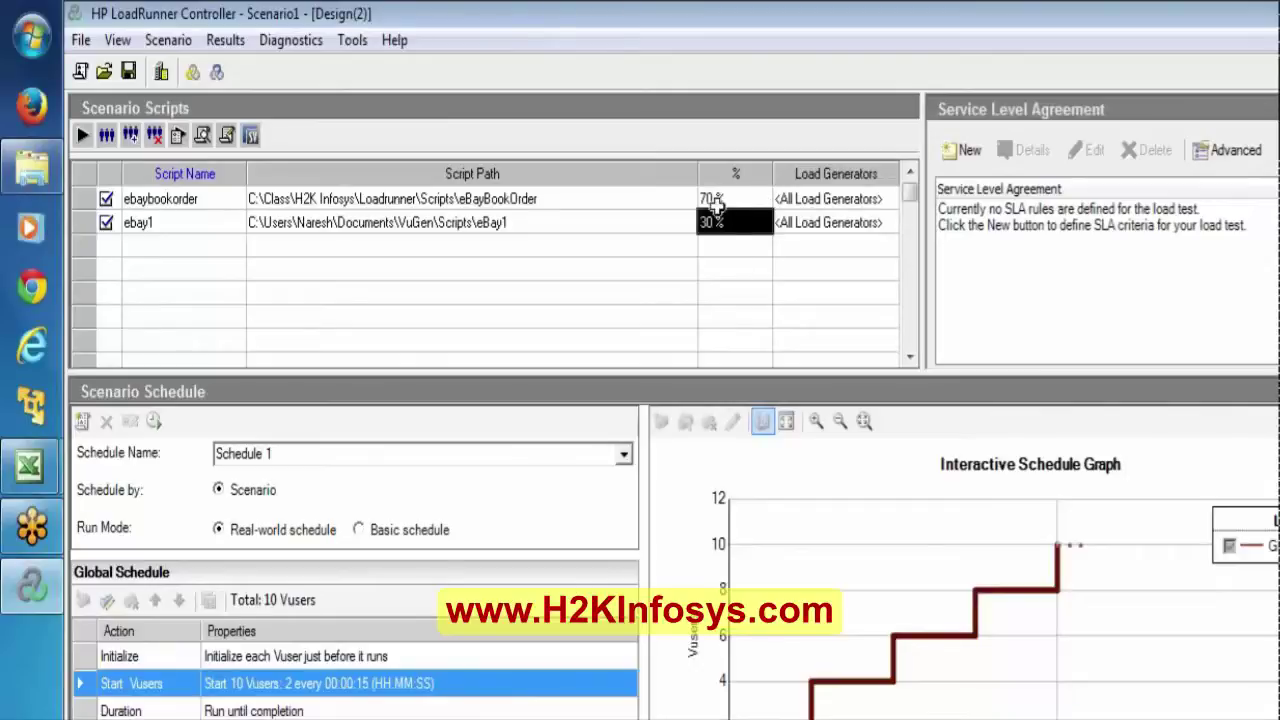
{"action": "left_click", "coordinate": [710, 197]}
{"action": "left_click", "coordinate": [712, 222]}
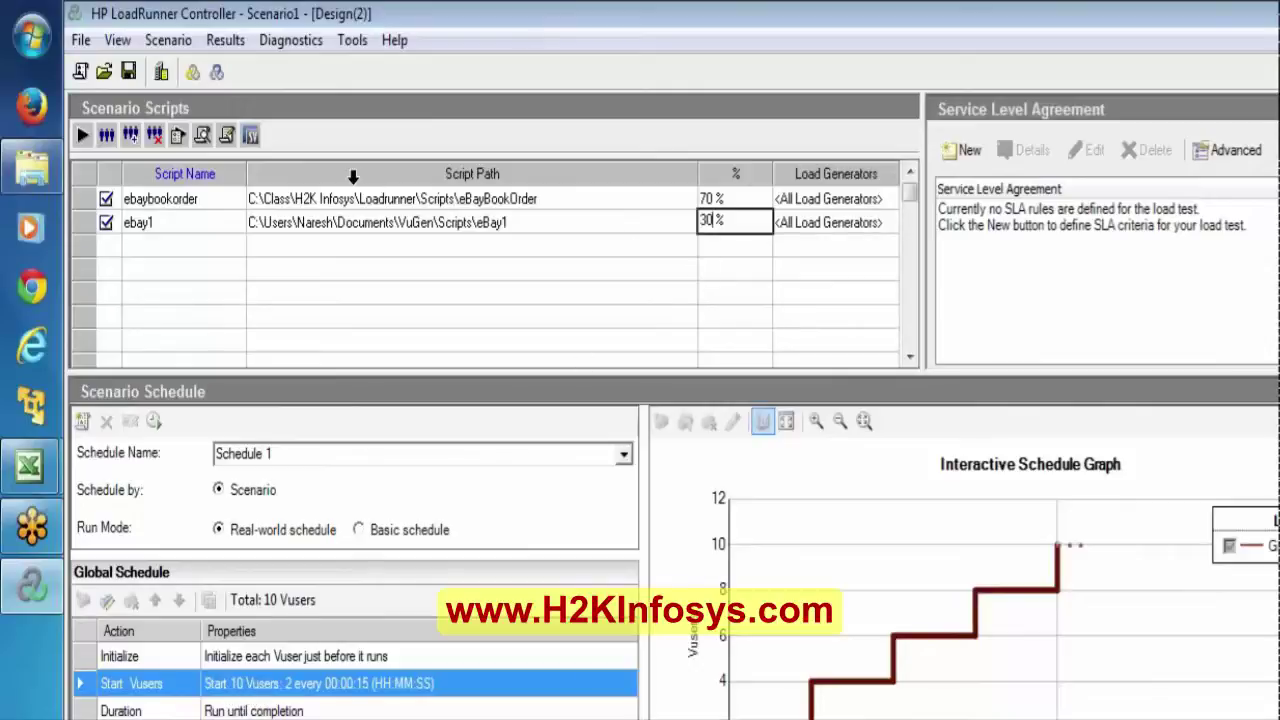
{"action": "left_click", "coordinate": [80, 198]}
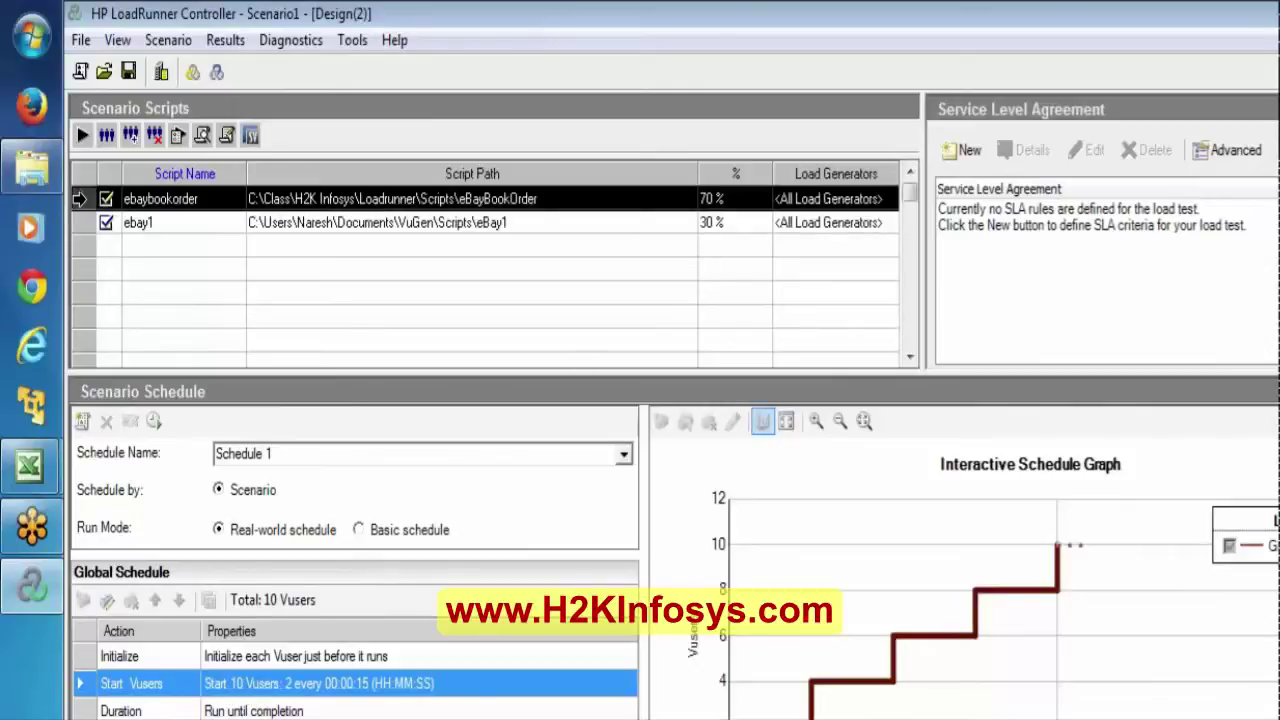
{"action": "left_click", "coordinate": [79, 222]}
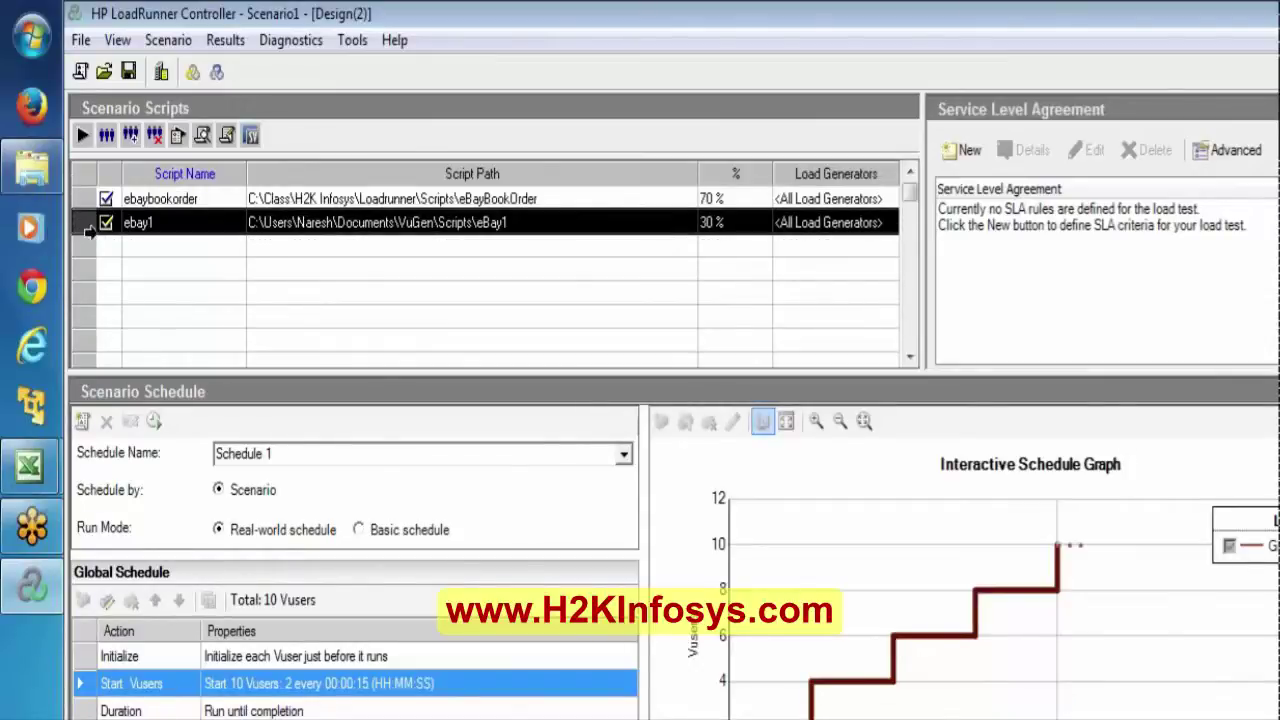
{"action": "left_click", "coordinate": [82, 197]}
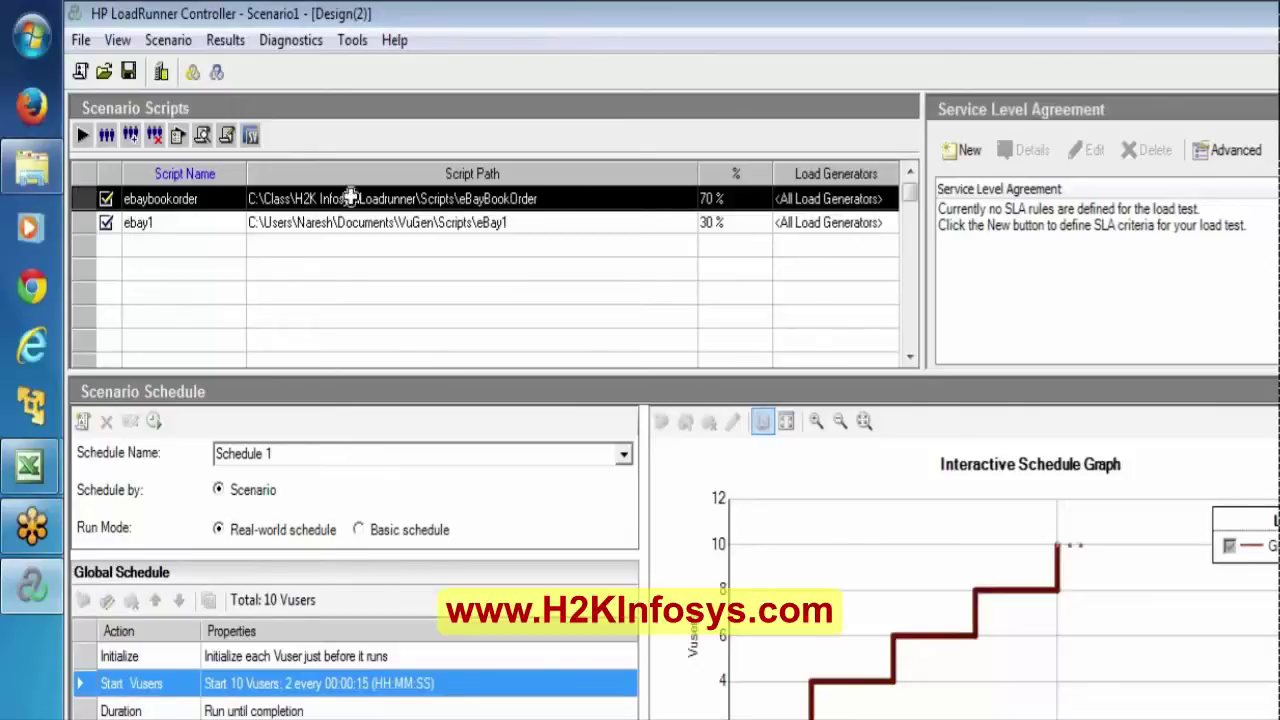
{"action": "left_click", "coordinate": [72, 216]}
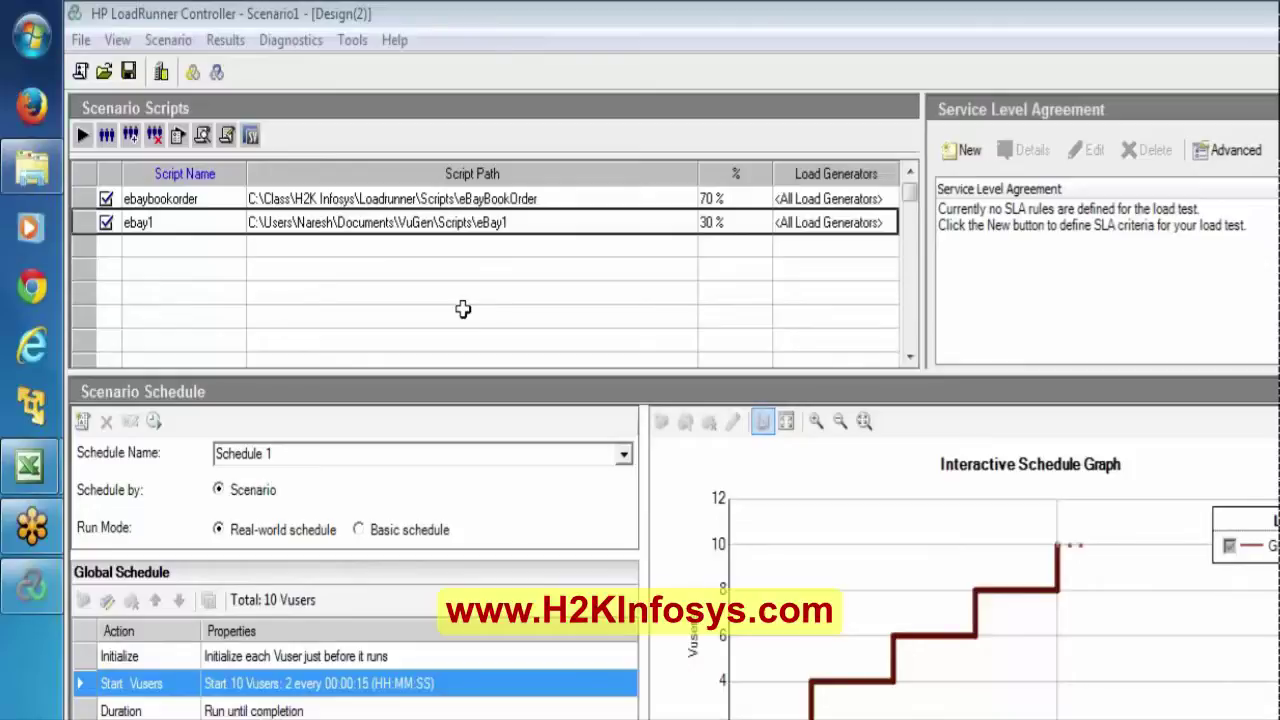
{"action": "mouse_move", "coordinate": [5, 478]}
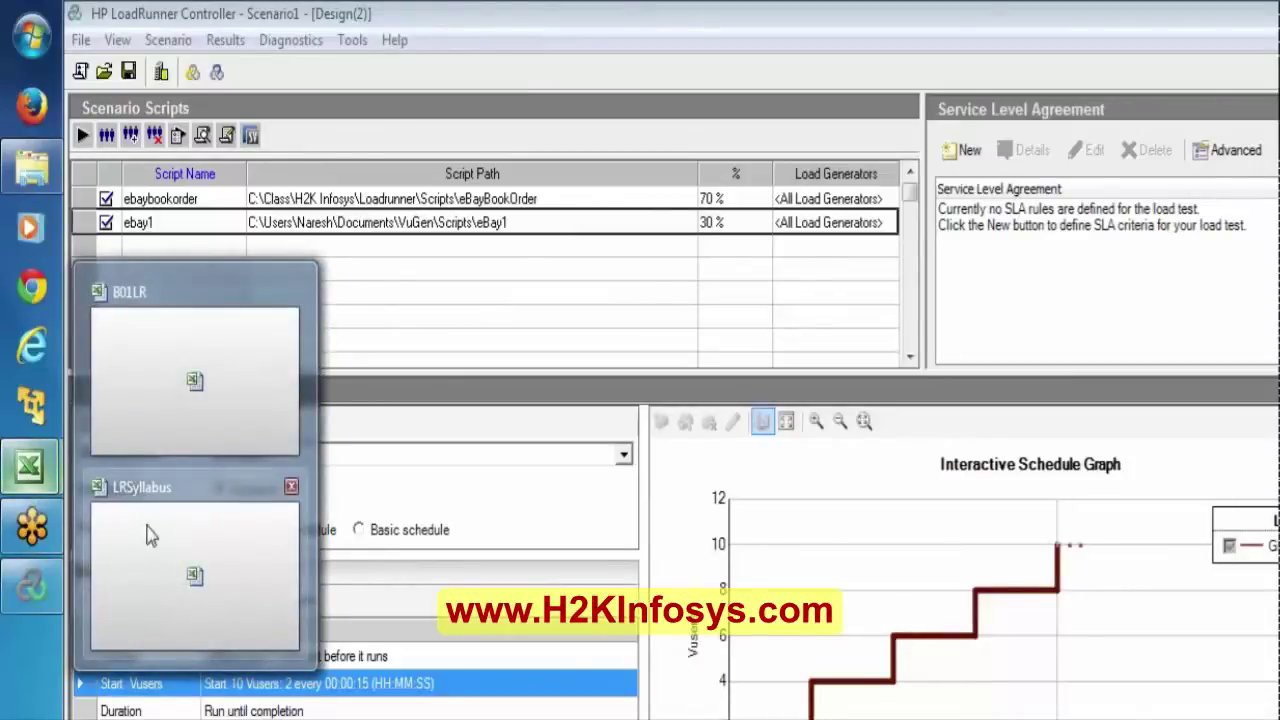
Bring up the B01LR workbook and highlight rows 49–51, the 50000 total, J49:J51 shares and D49:D51 transactions.
{"action": "left_click", "coordinate": [152, 405]}
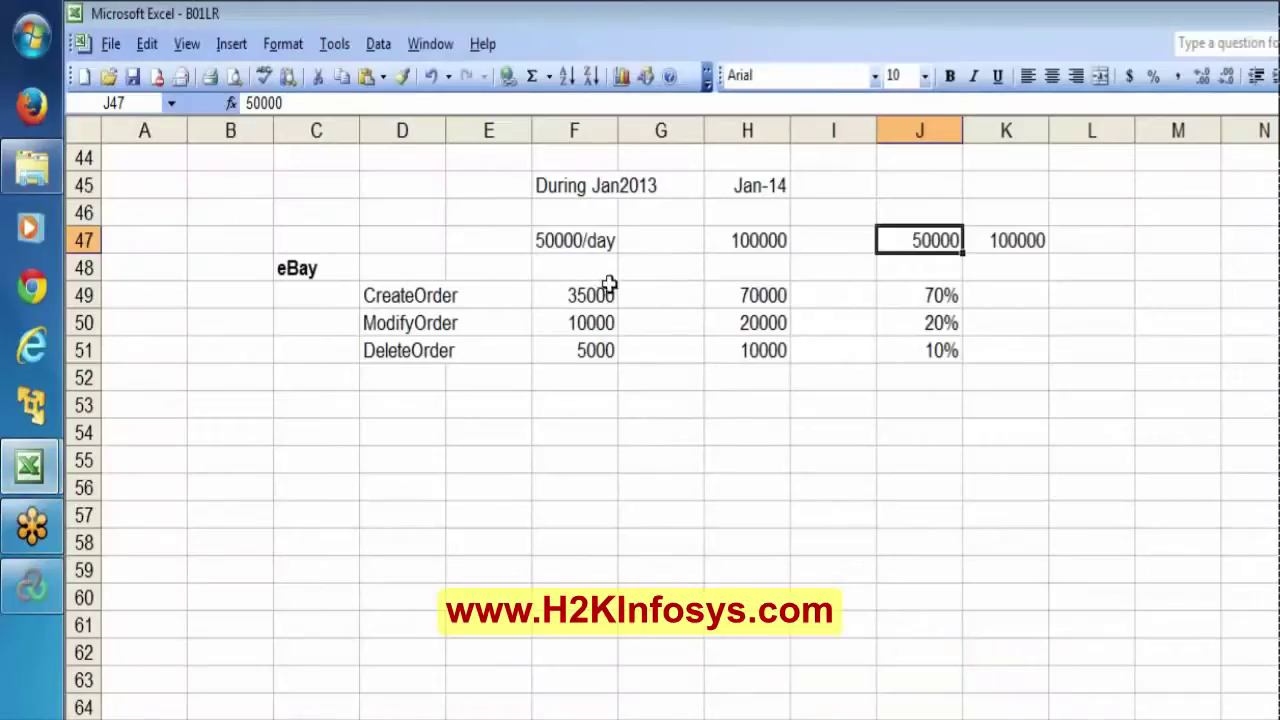
{"action": "left_click", "coordinate": [75, 295]}
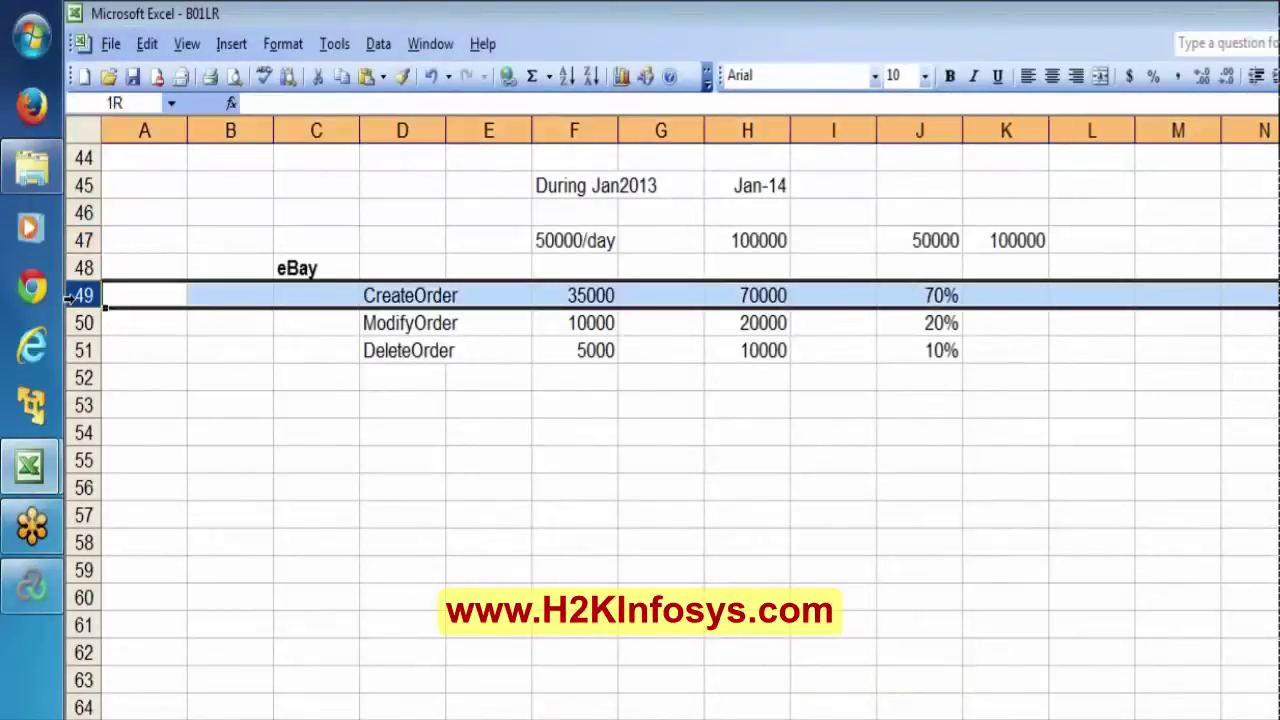
{"action": "left_click_drag", "start_coordinate": [75, 295], "coordinate": [80, 350]}
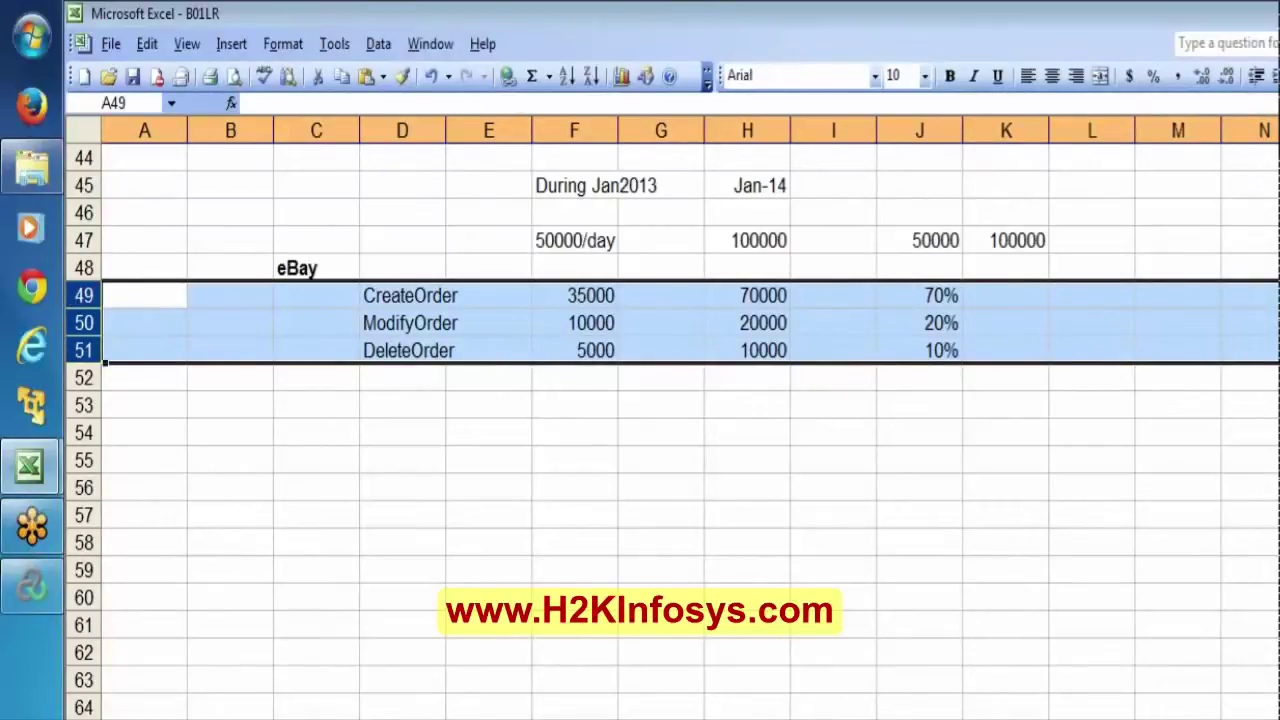
{"action": "left_click", "coordinate": [921, 231]}
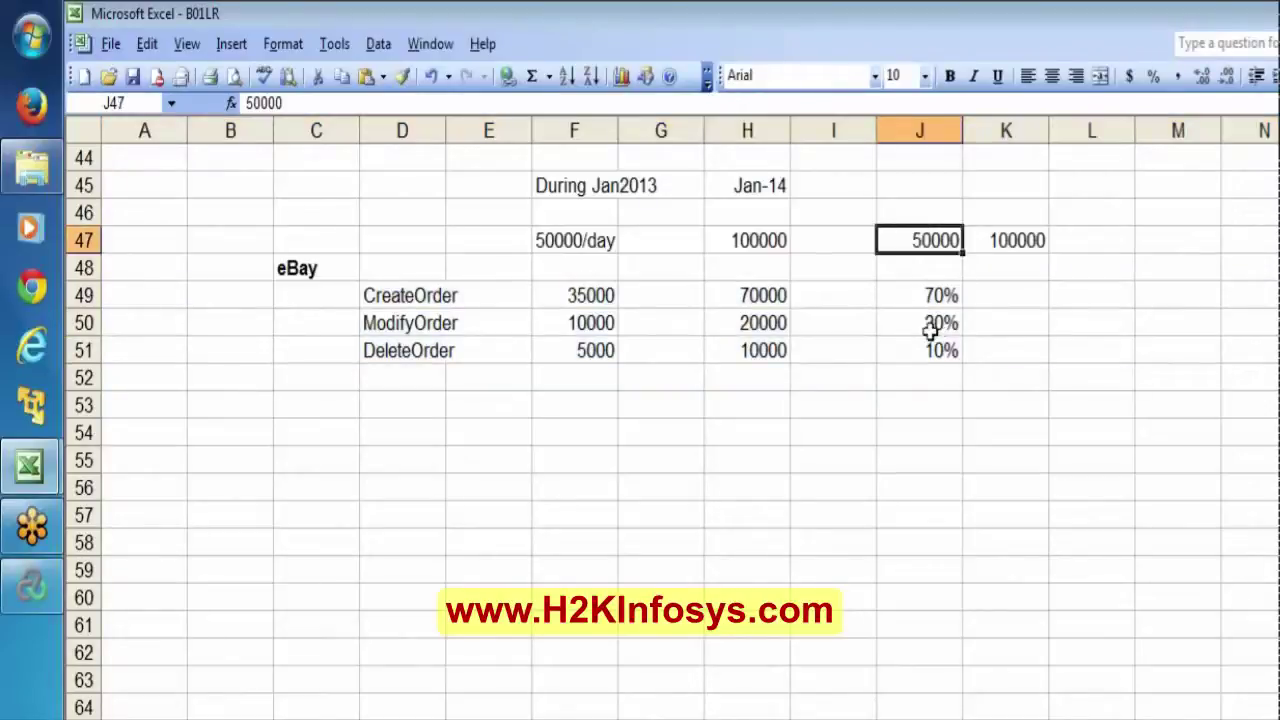
{"action": "left_click", "coordinate": [907, 296]}
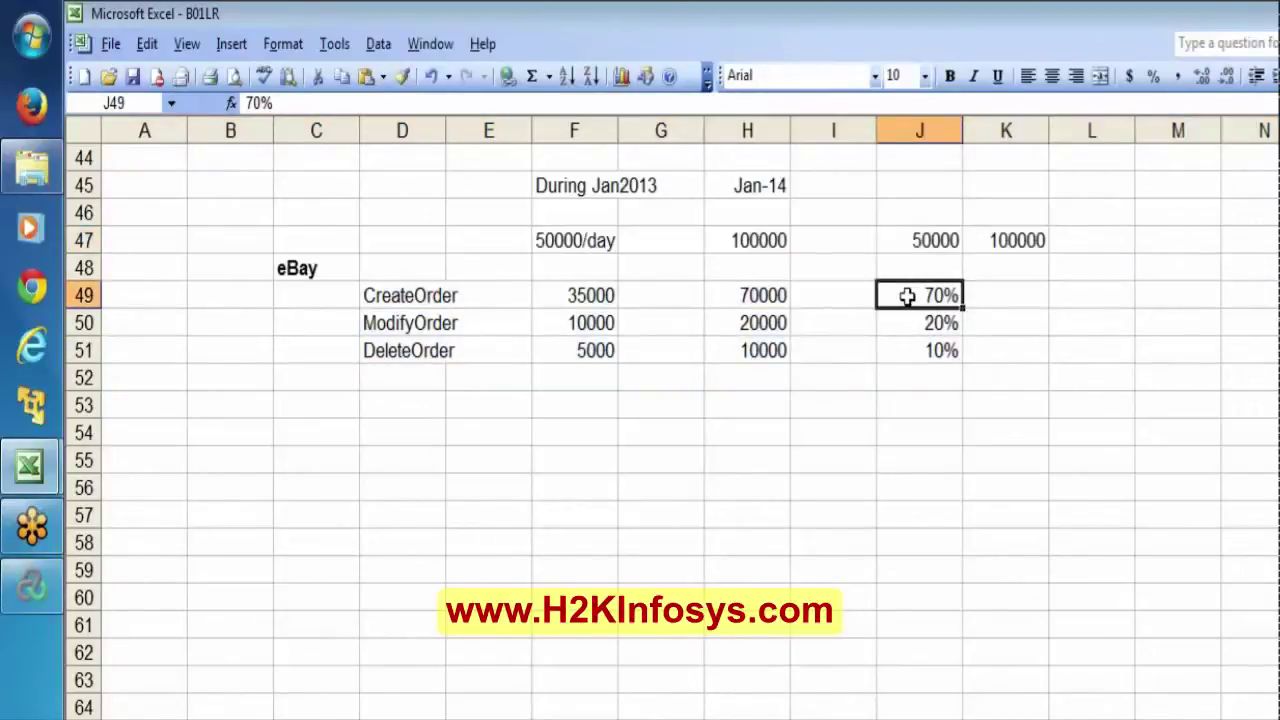
{"action": "key", "text": "shift+Down"}
{"action": "key", "text": "shift+Down"}
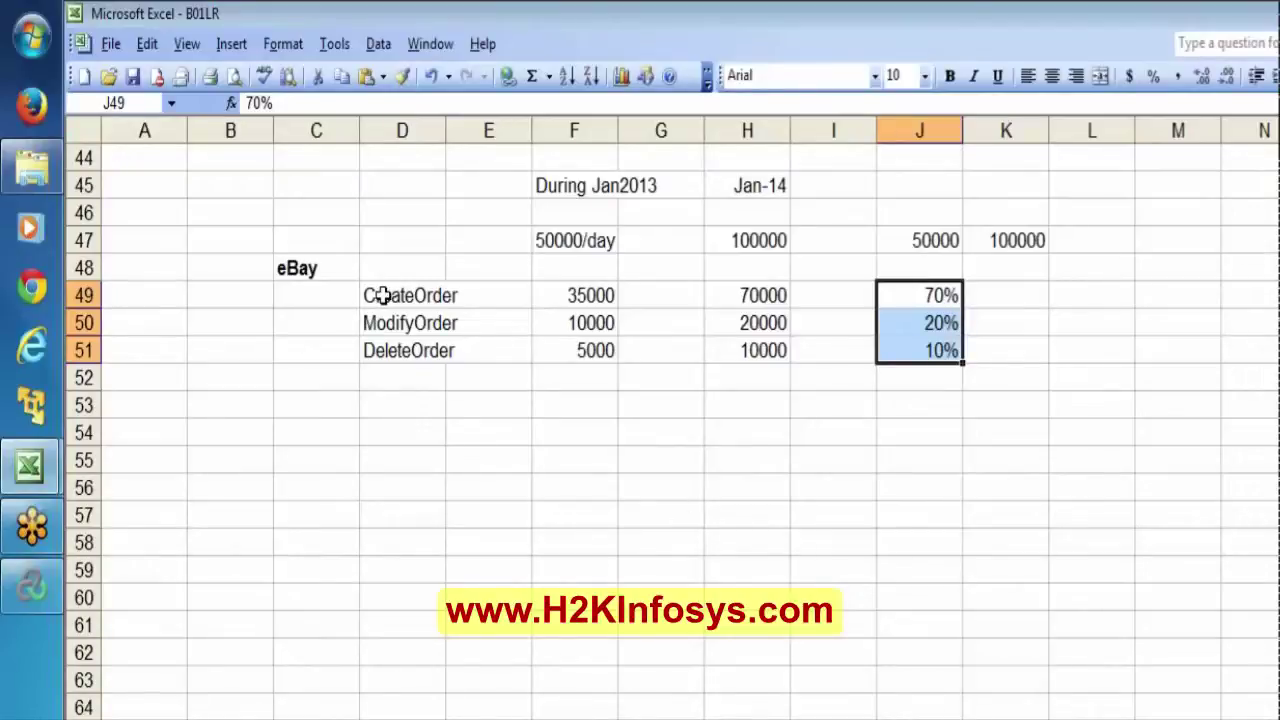
{"action": "left_click", "coordinate": [383, 296]}
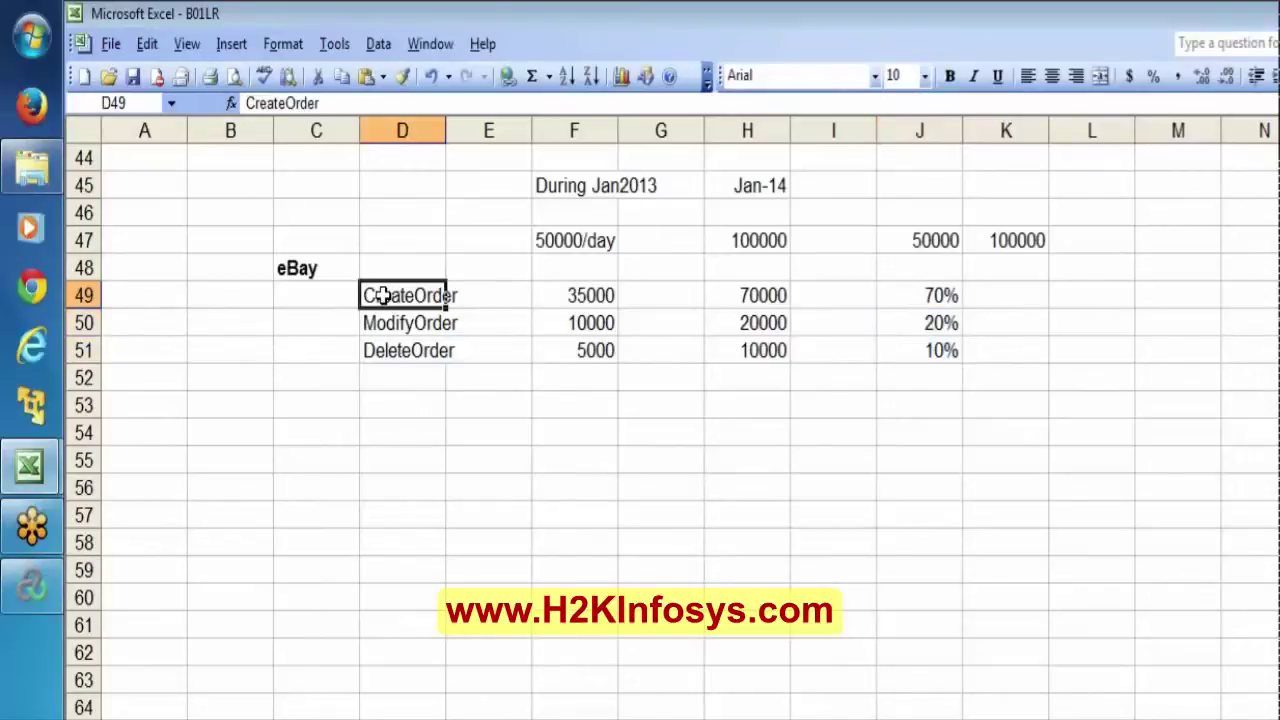
{"action": "key", "text": "shift+Down"}
{"action": "key", "text": "shift+Down"}
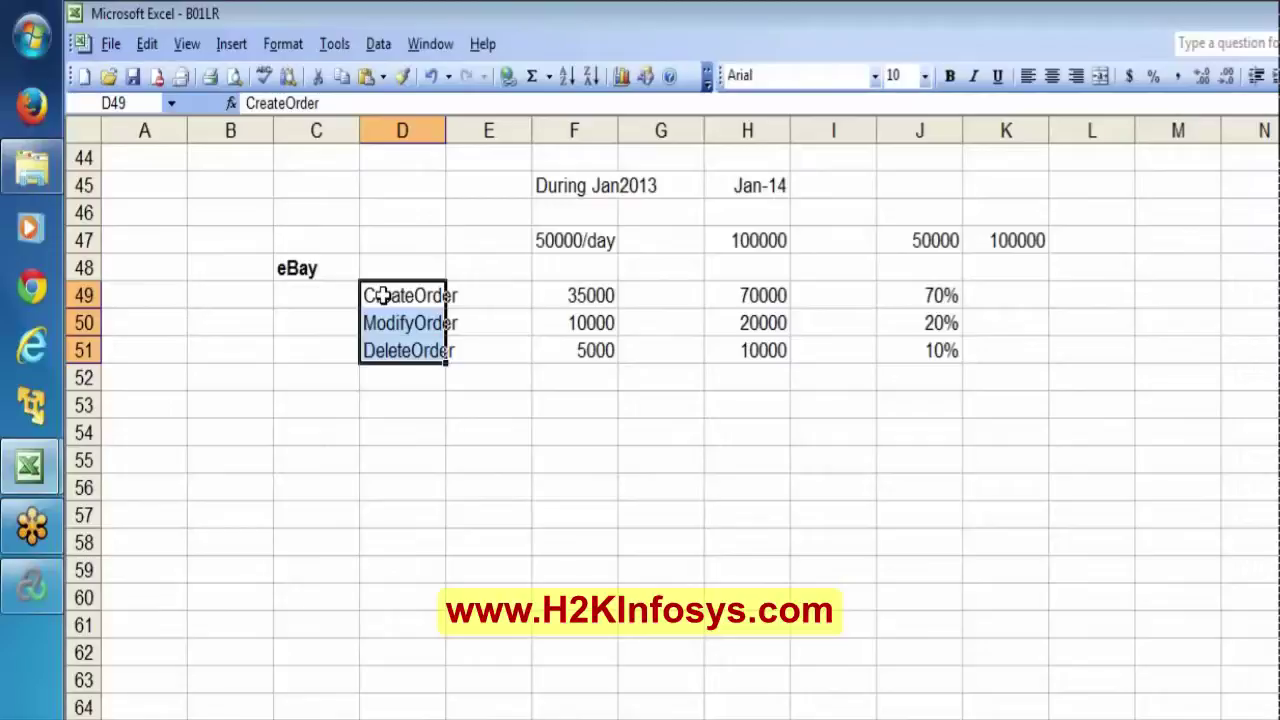
Check the With Percentage Mode item in the LRSyllabus workbook, then return to the LoadRunner Controller.
{"action": "mouse_move", "coordinate": [30, 466]}
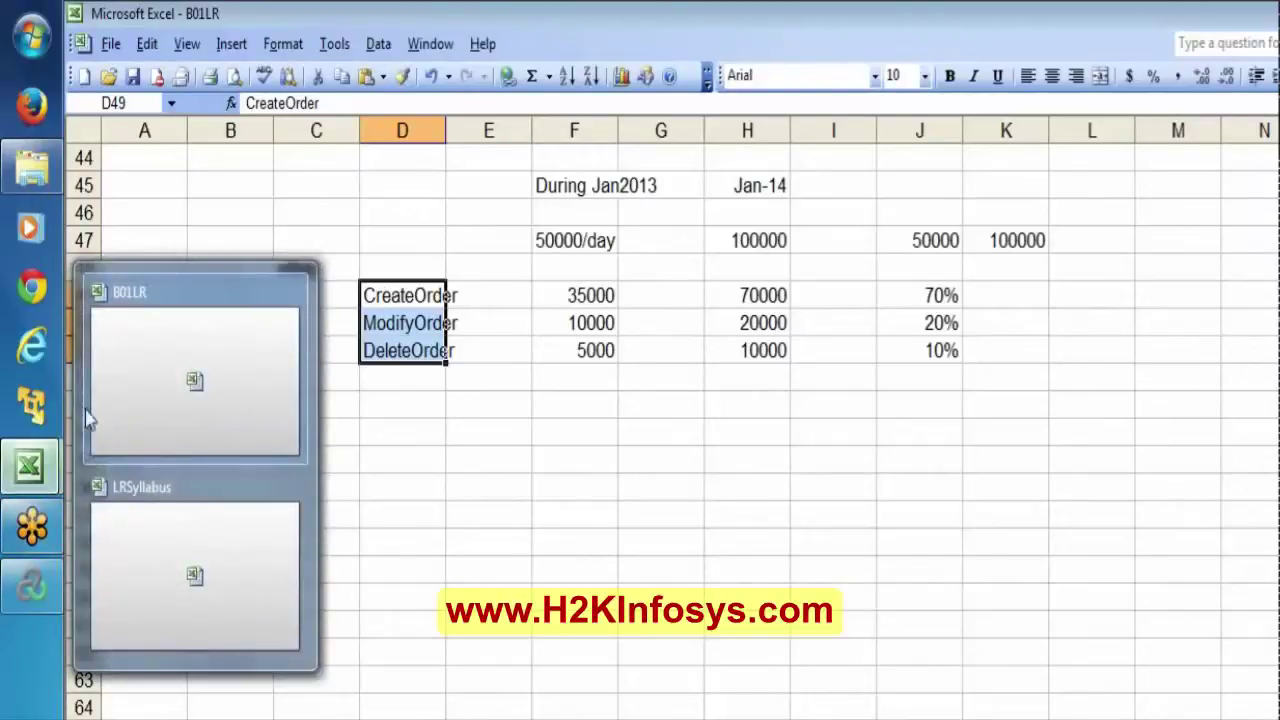
{"action": "left_click", "coordinate": [146, 428]}
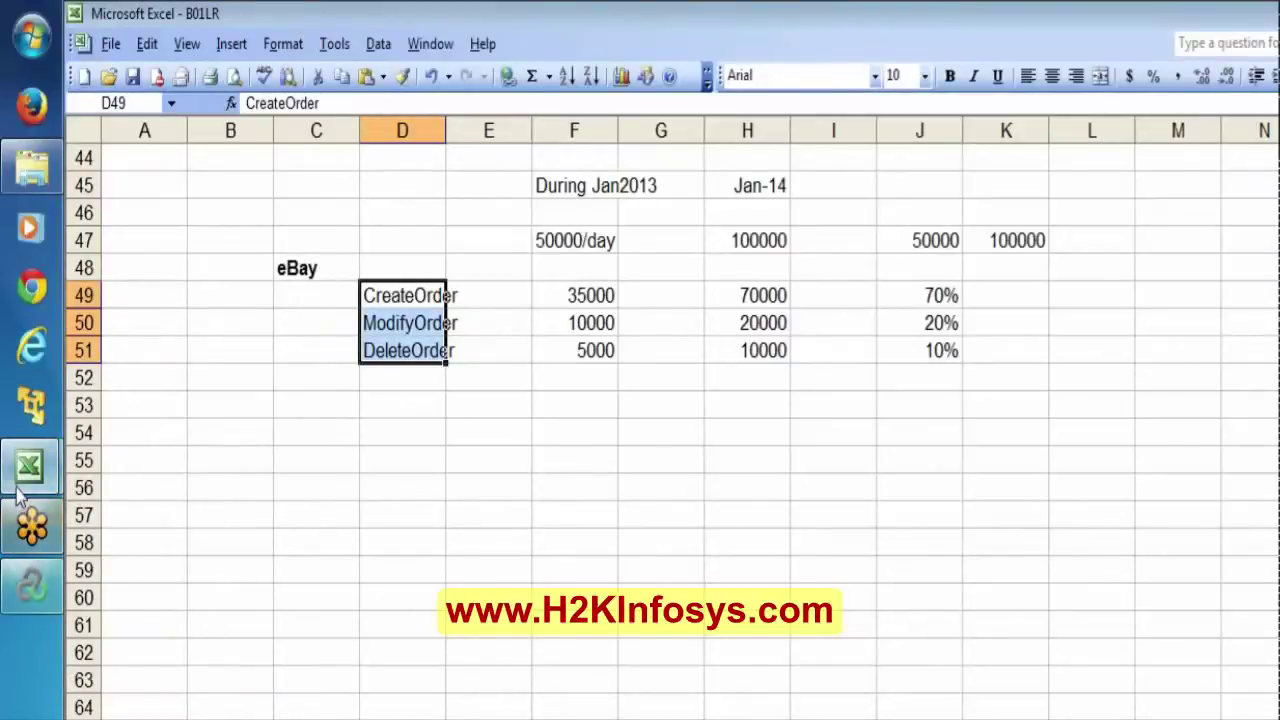
{"action": "mouse_move", "coordinate": [20, 492]}
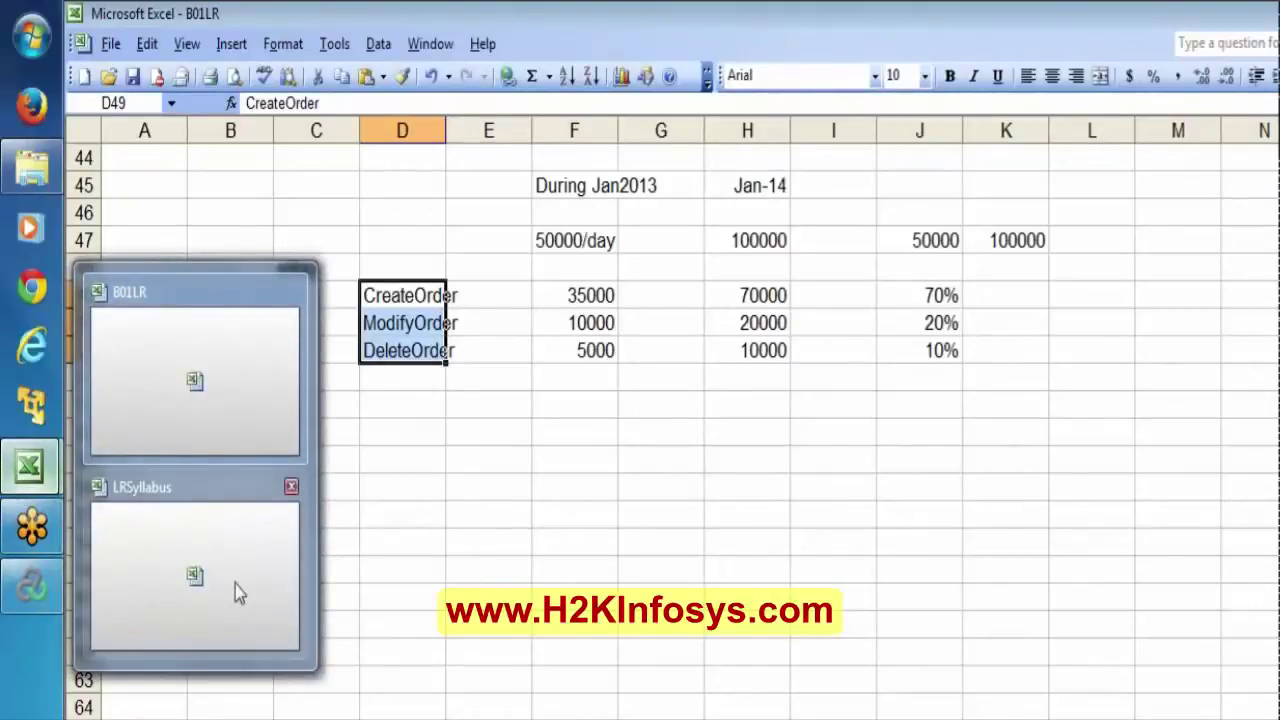
{"action": "left_click", "coordinate": [235, 585]}
{"action": "key", "text": "Up"}
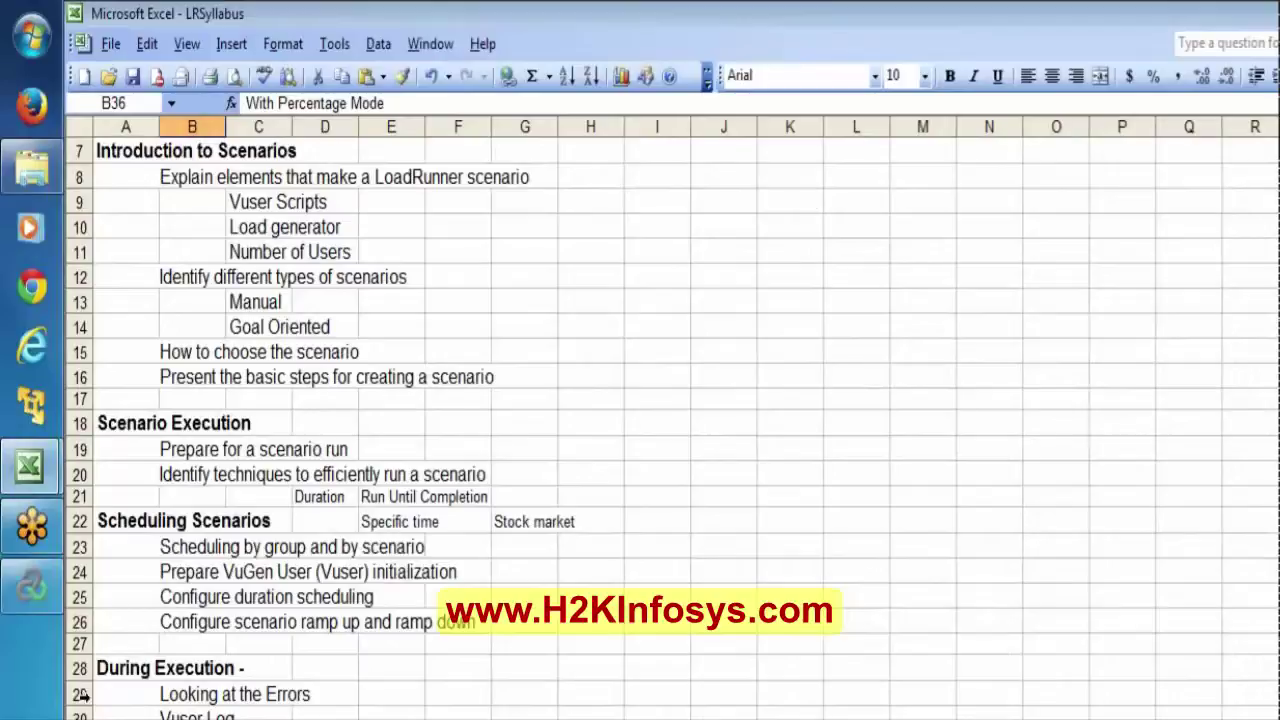
{"action": "left_click", "coordinate": [31, 587]}
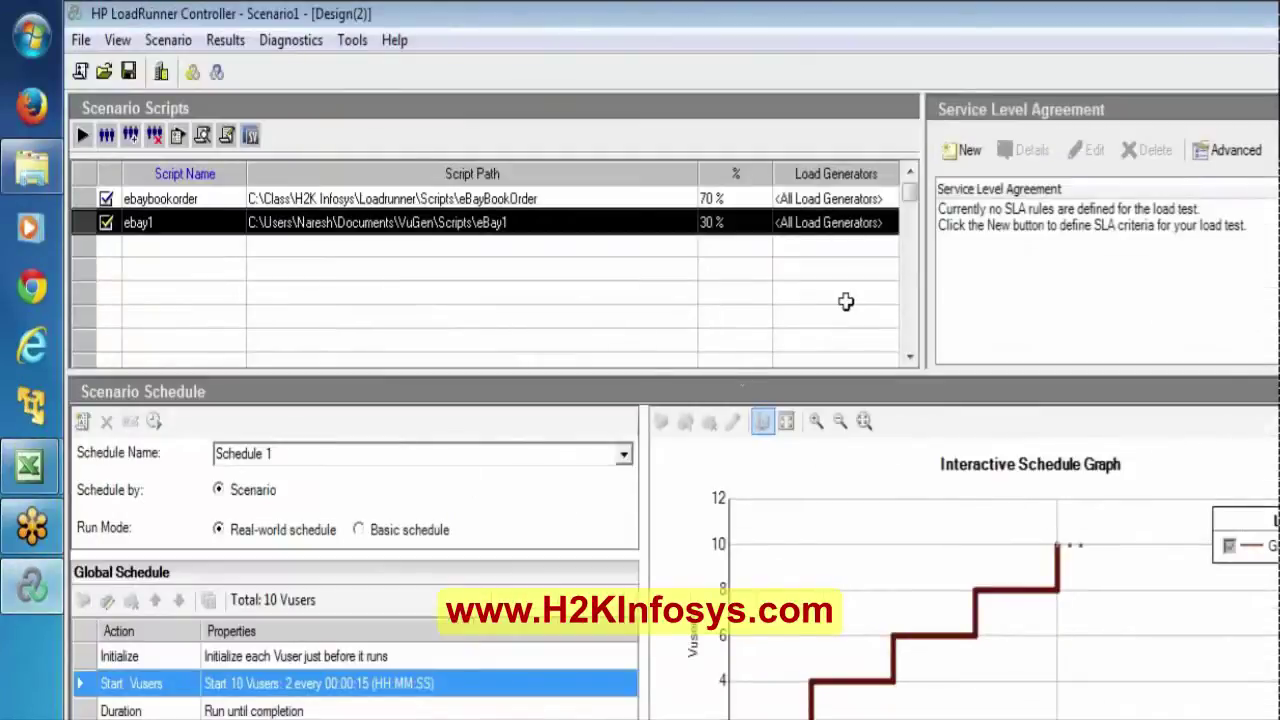
Start Scenario1, dismiss both missing load generator errors, and select ebaybookorder's load generators cell.
{"action": "left_click", "coordinate": [1118, 62]}
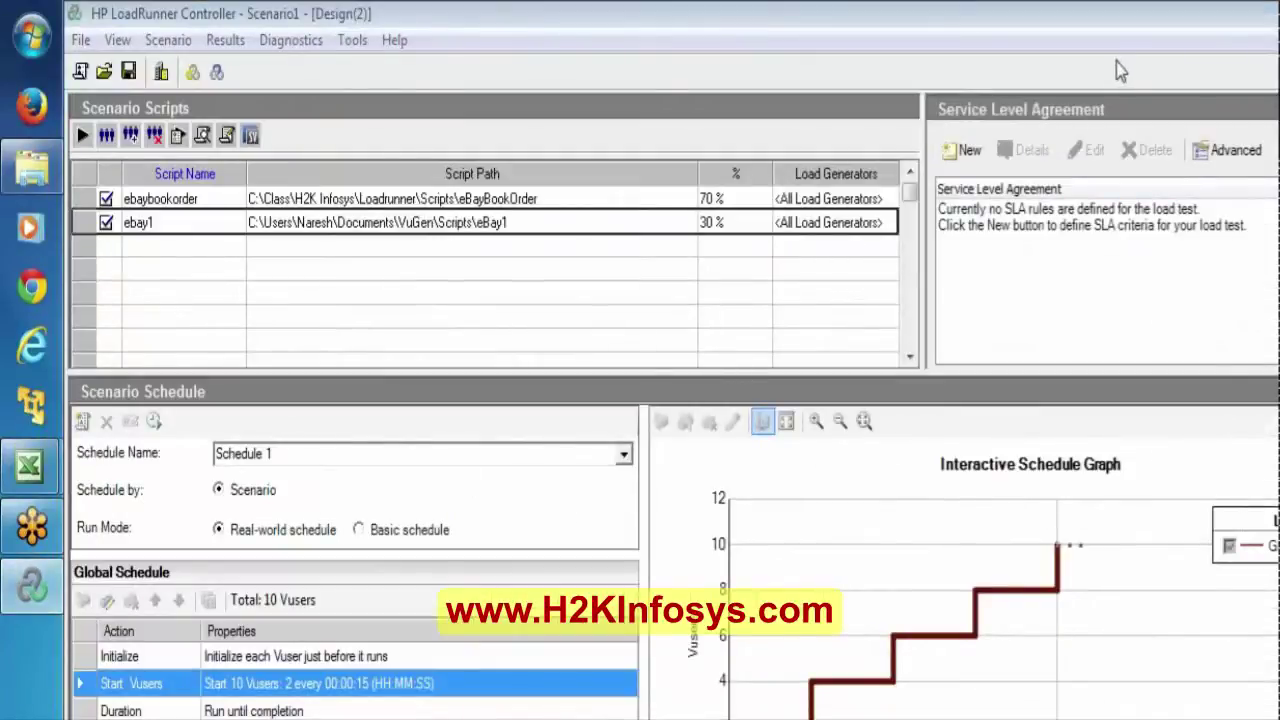
{"action": "left_click", "coordinate": [83, 137]}
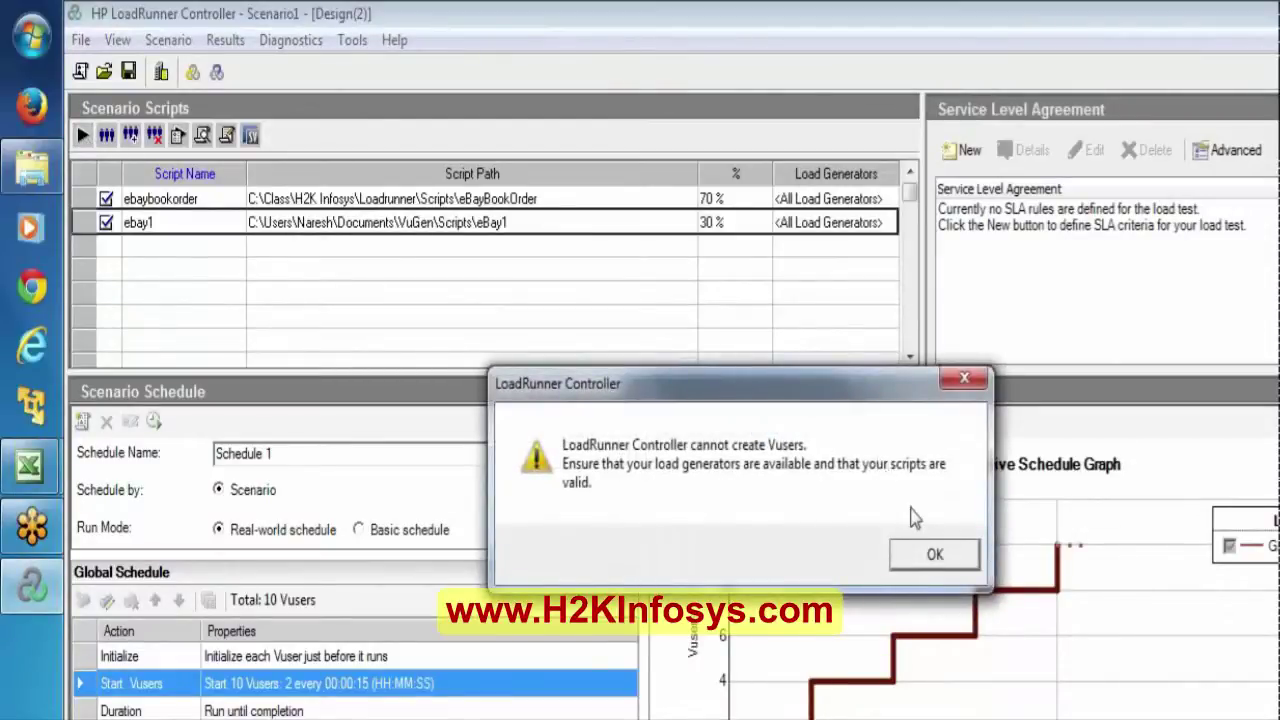
{"action": "left_click", "coordinate": [936, 555]}
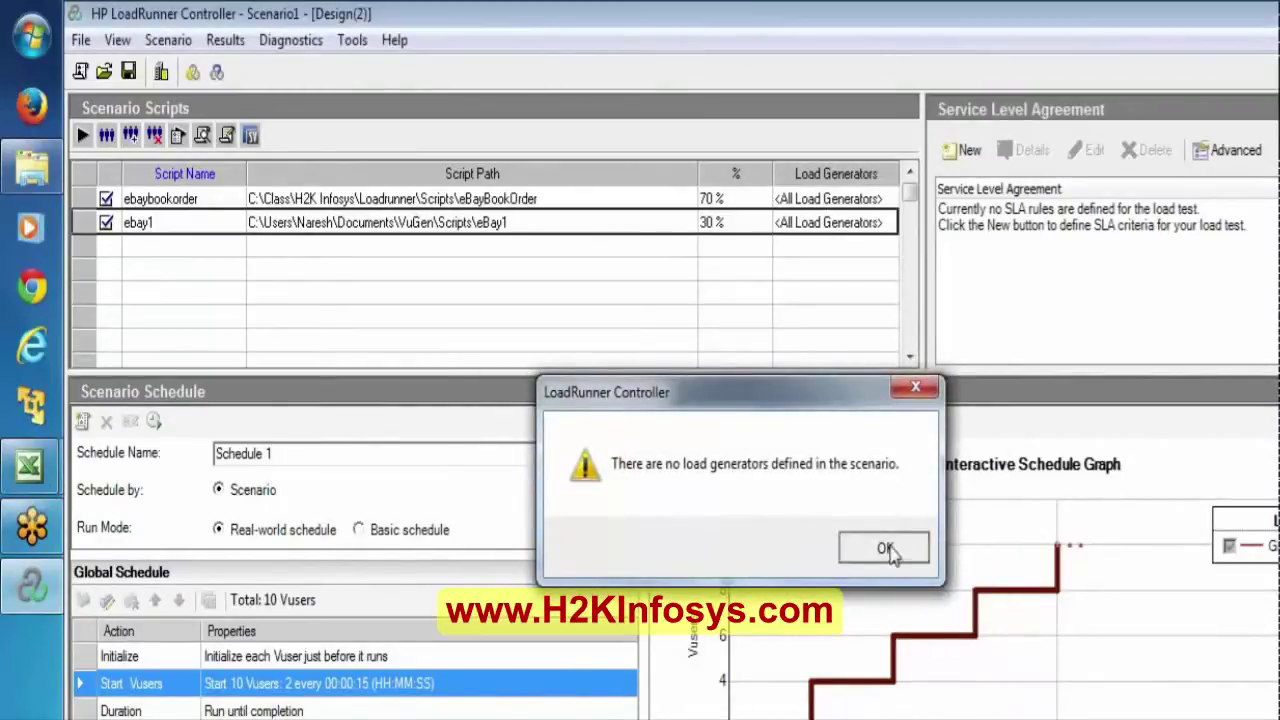
{"action": "left_click", "coordinate": [885, 549]}
{"action": "left_click", "coordinate": [822, 199]}
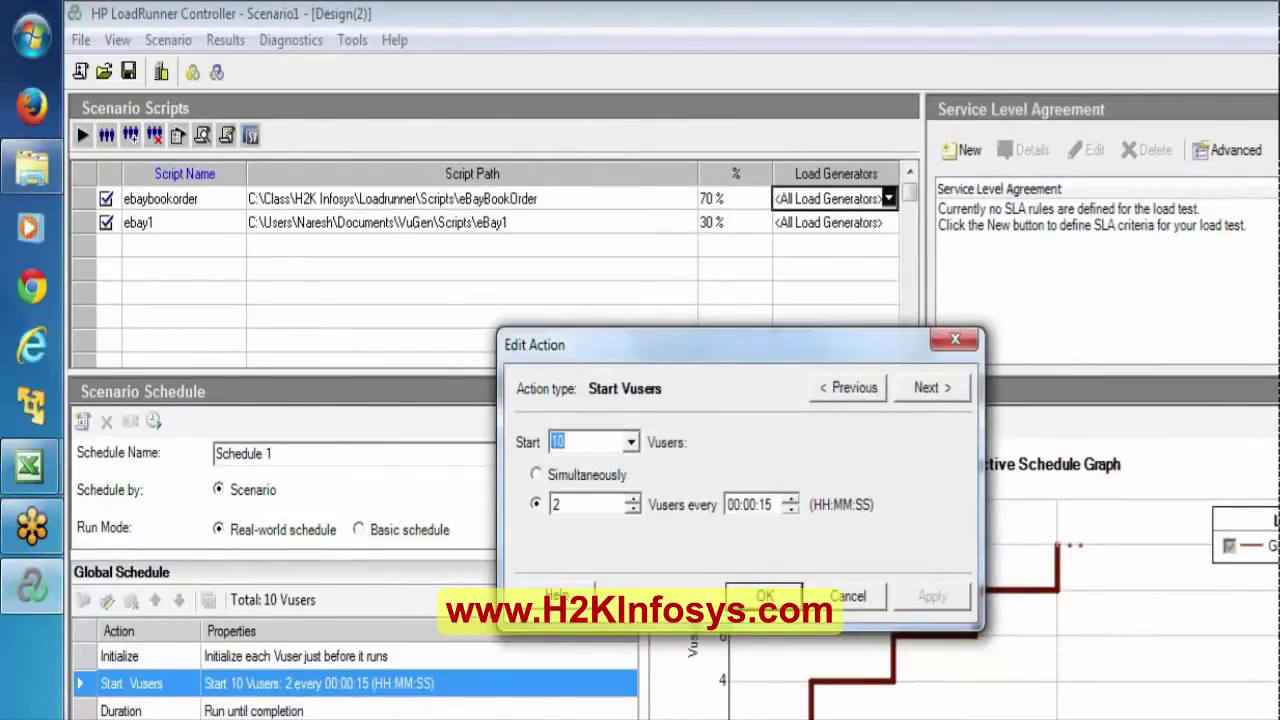
Set the Start Vusers action to 4 Vusers and open the eBayBookOrder script's information.
{"action": "type", "text": "4"}
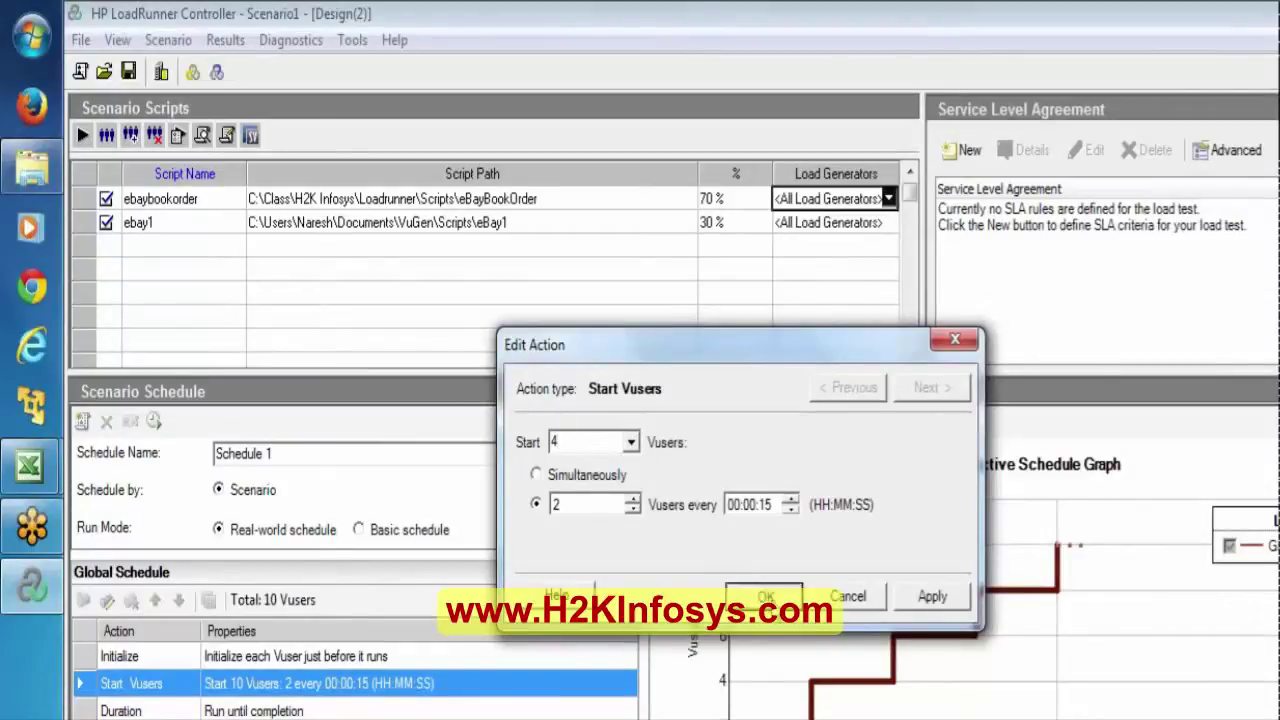
{"action": "left_click", "coordinate": [765, 596]}
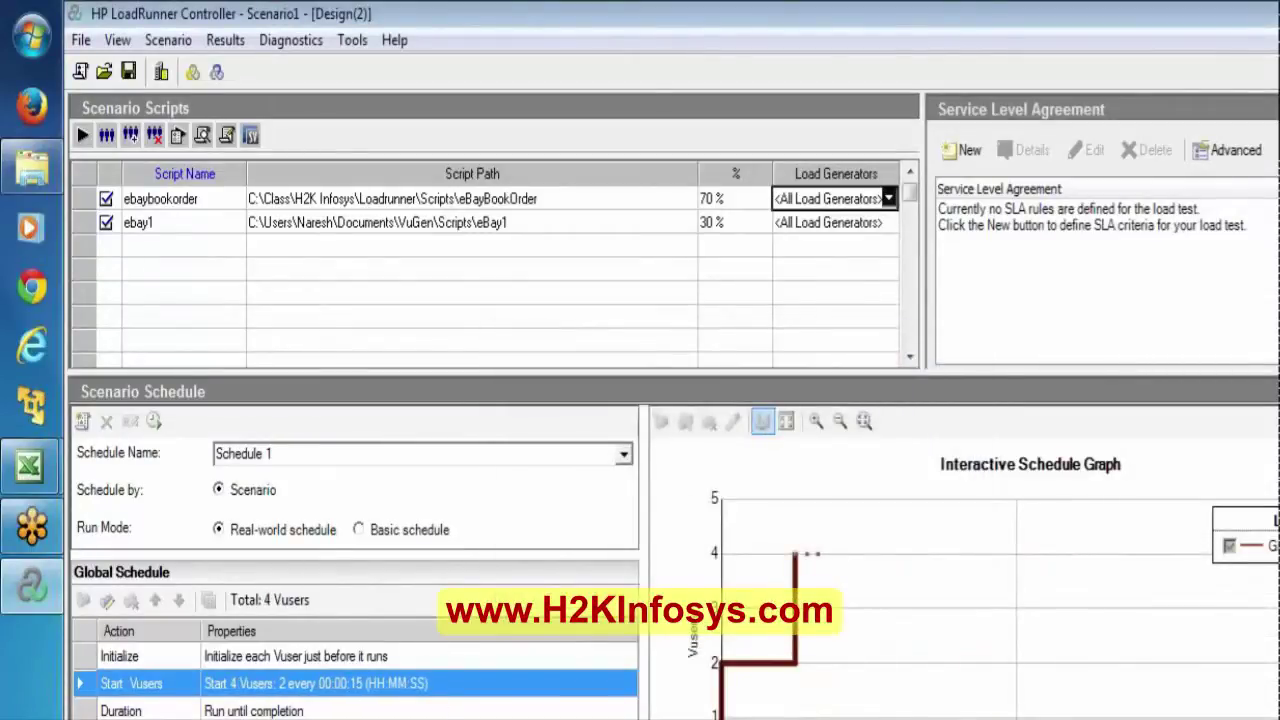
{"action": "double_click", "coordinate": [860, 205]}
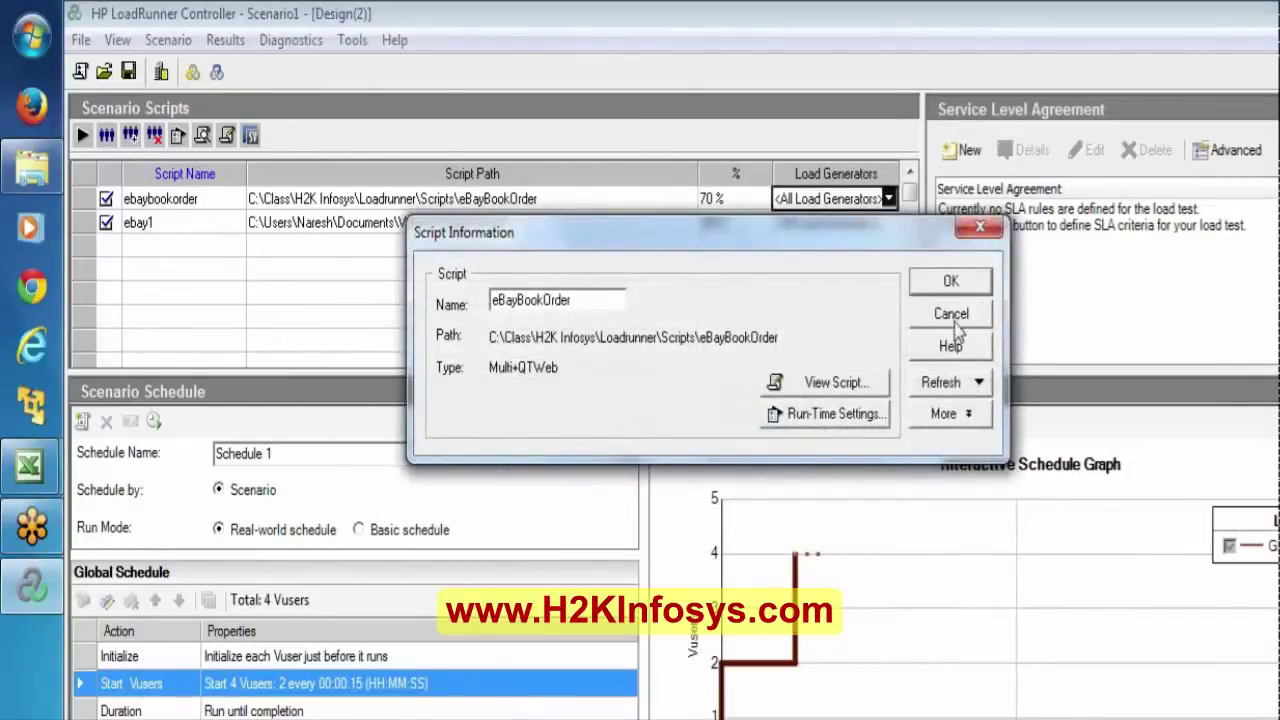
Add localhost as a new load generator and assign it to eBayBookOrder.
{"action": "left_click", "coordinate": [953, 314]}
{"action": "left_click", "coordinate": [888, 199]}
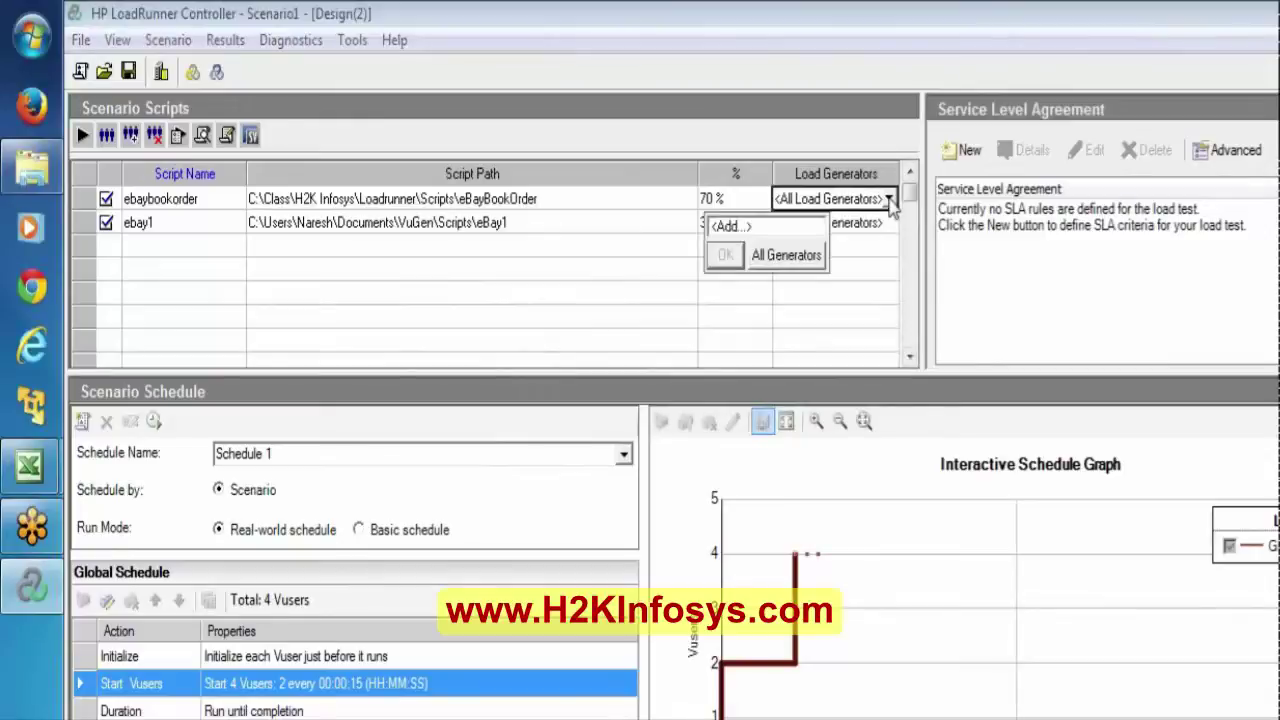
{"action": "left_click", "coordinate": [730, 226]}
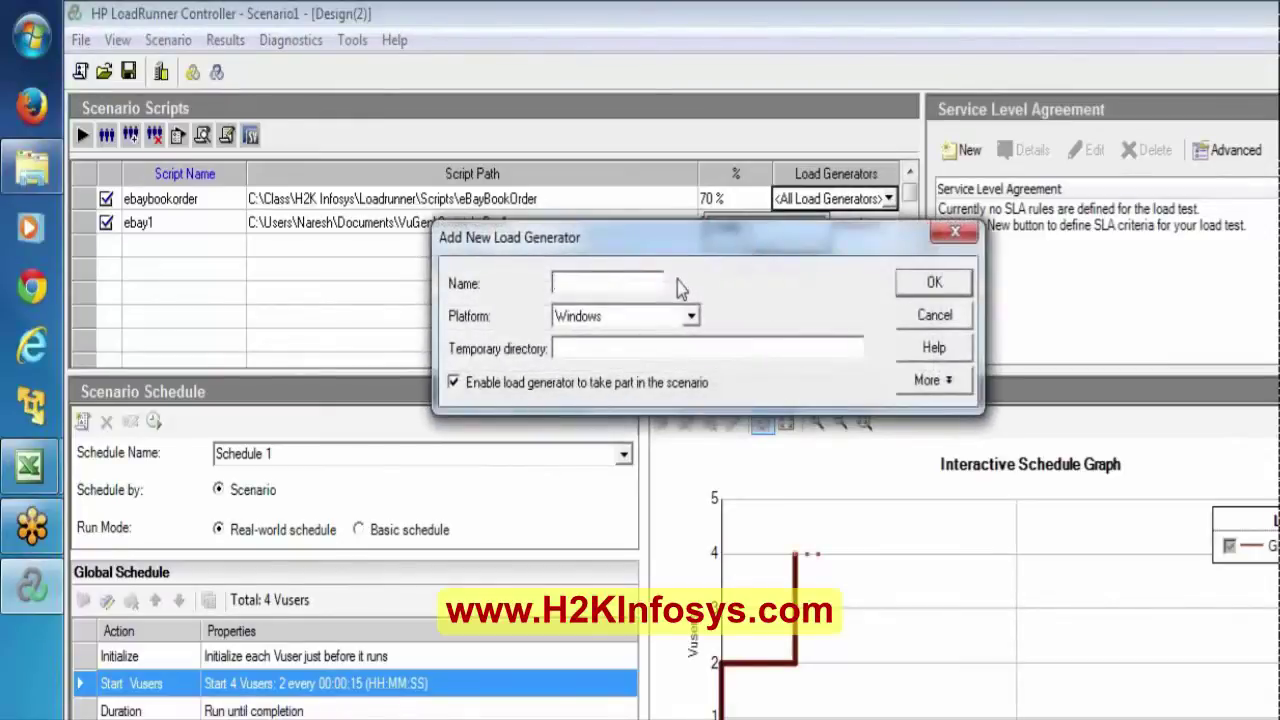
{"action": "type", "text": "localhost"}
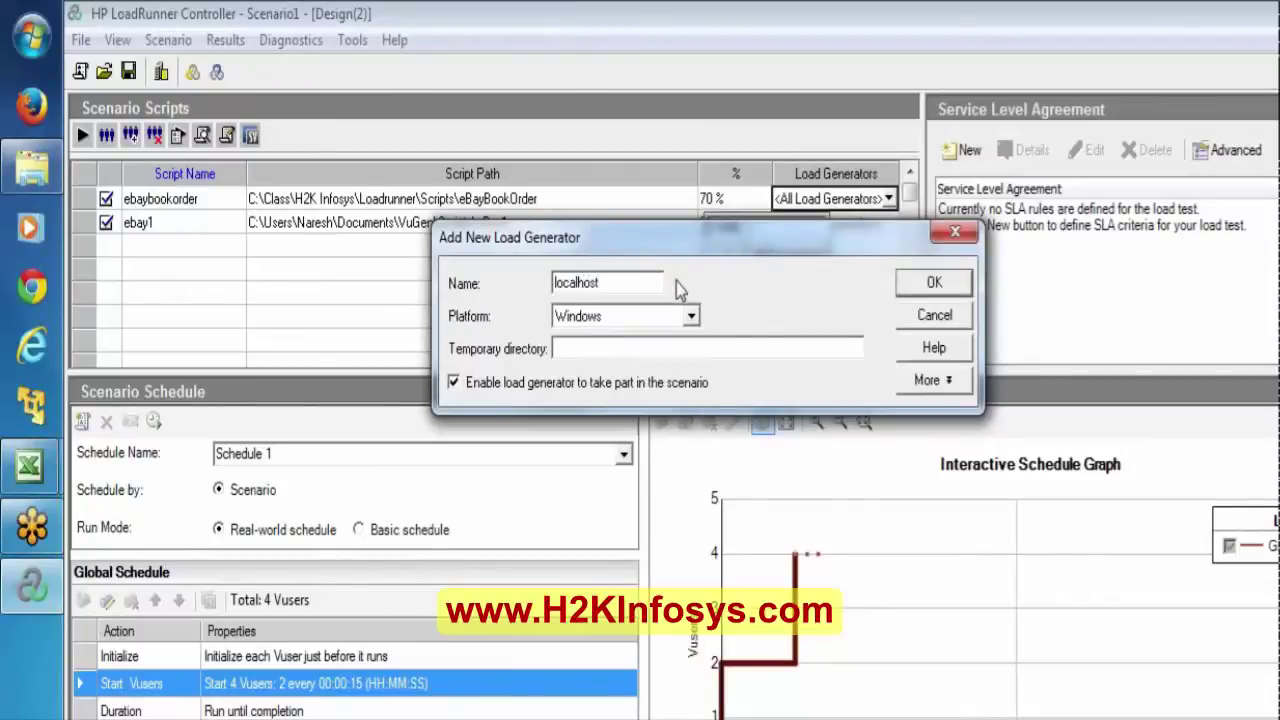
{"action": "left_click", "coordinate": [934, 284]}
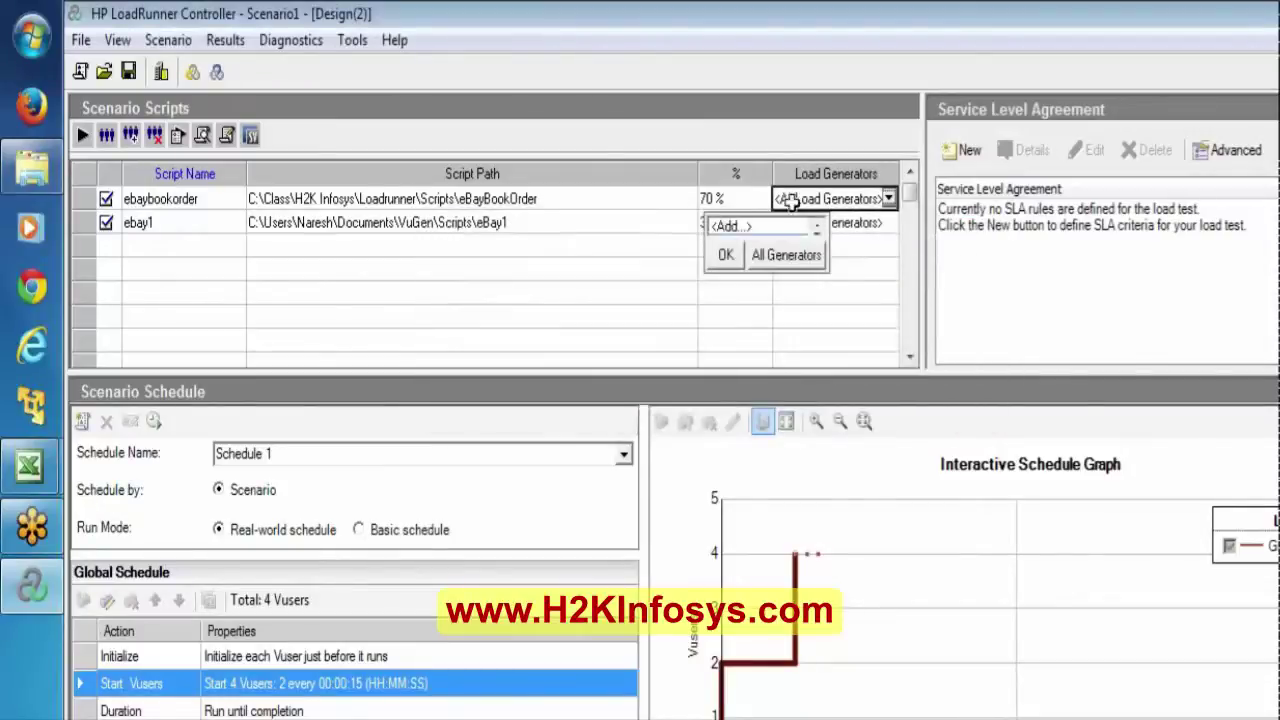
{"action": "left_click", "coordinate": [728, 256]}
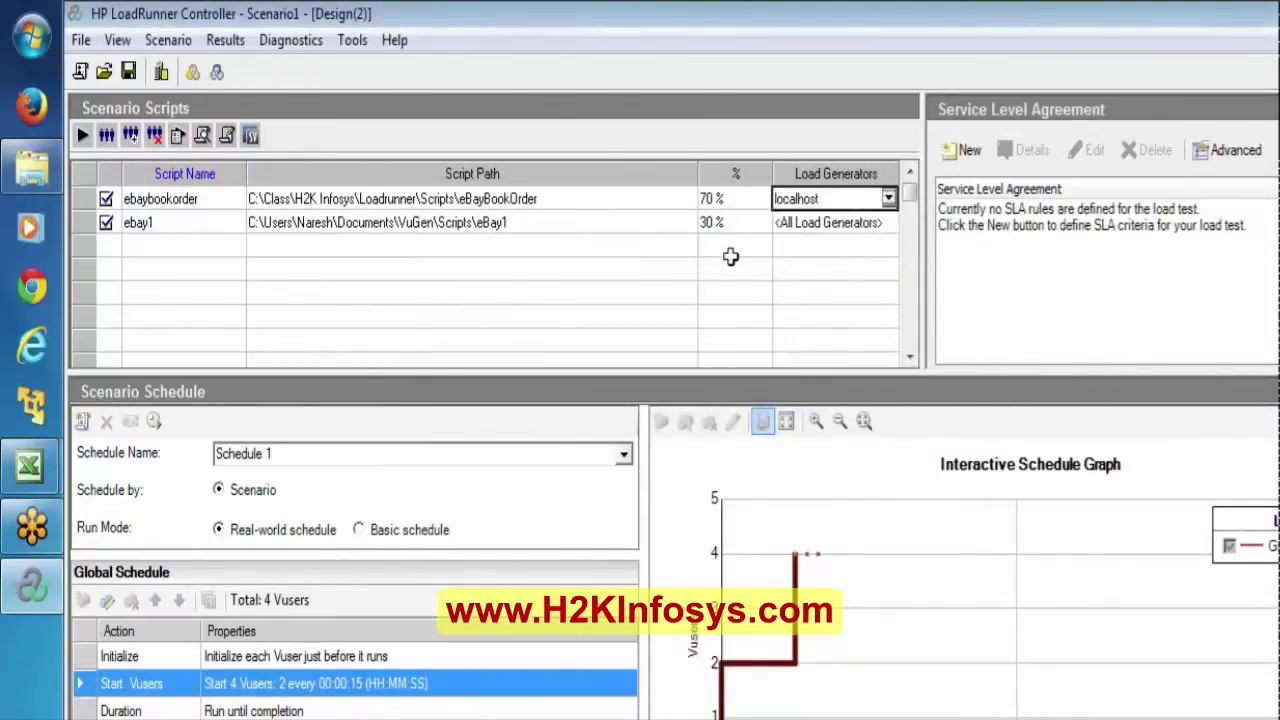
Assign localhost to eBay1 too, confirm, and switch to the scenario's run view.
{"action": "left_click", "coordinate": [867, 223]}
{"action": "left_click", "coordinate": [889, 223]}
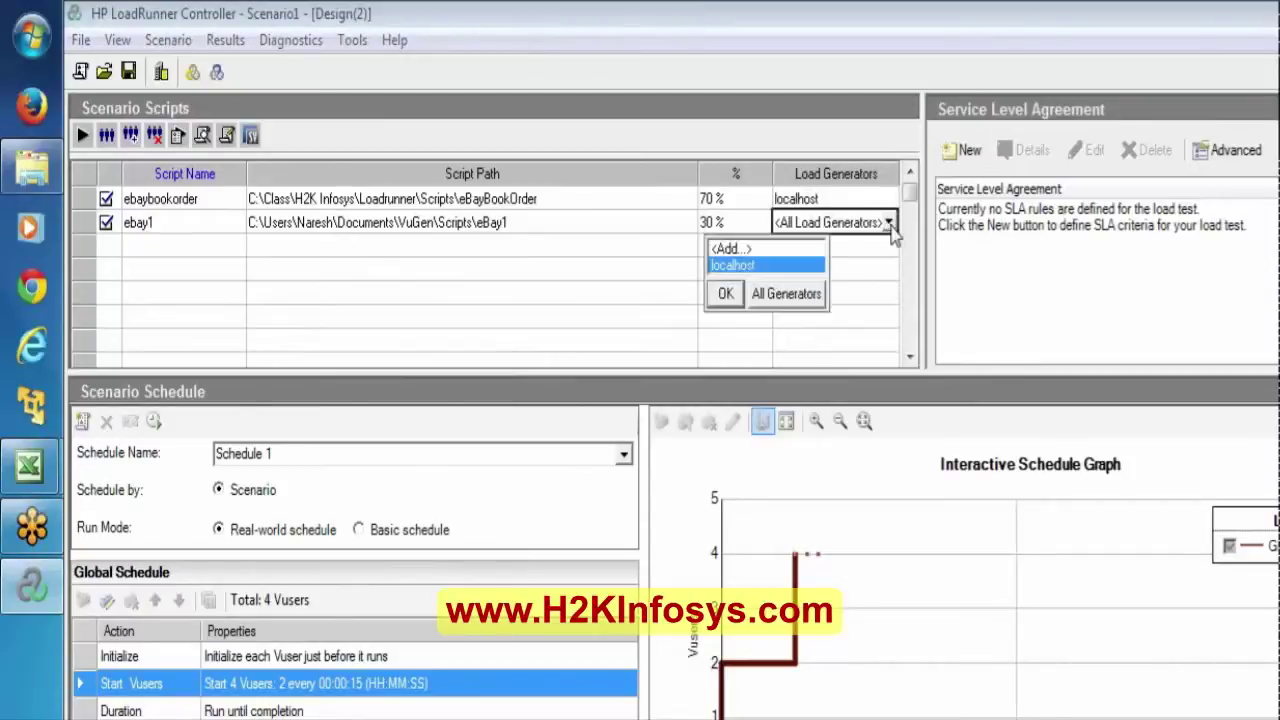
{"action": "left_click", "coordinate": [742, 265]}
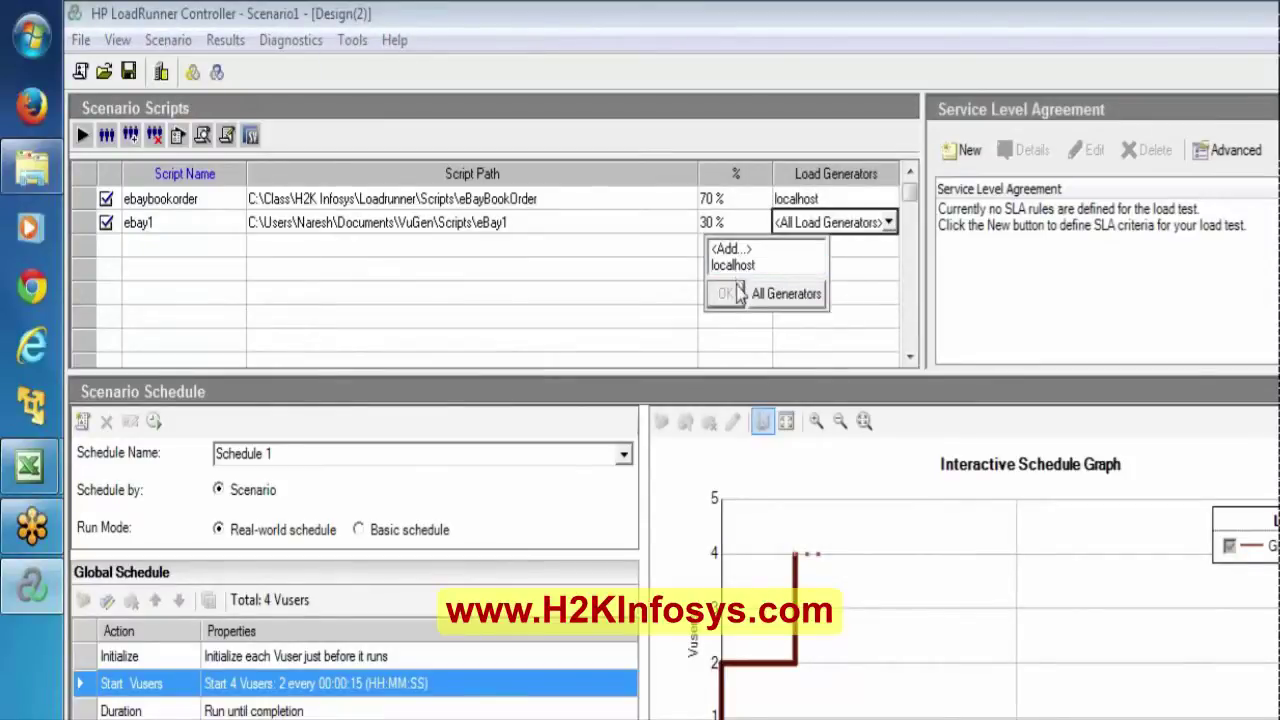
{"action": "left_click", "coordinate": [729, 265]}
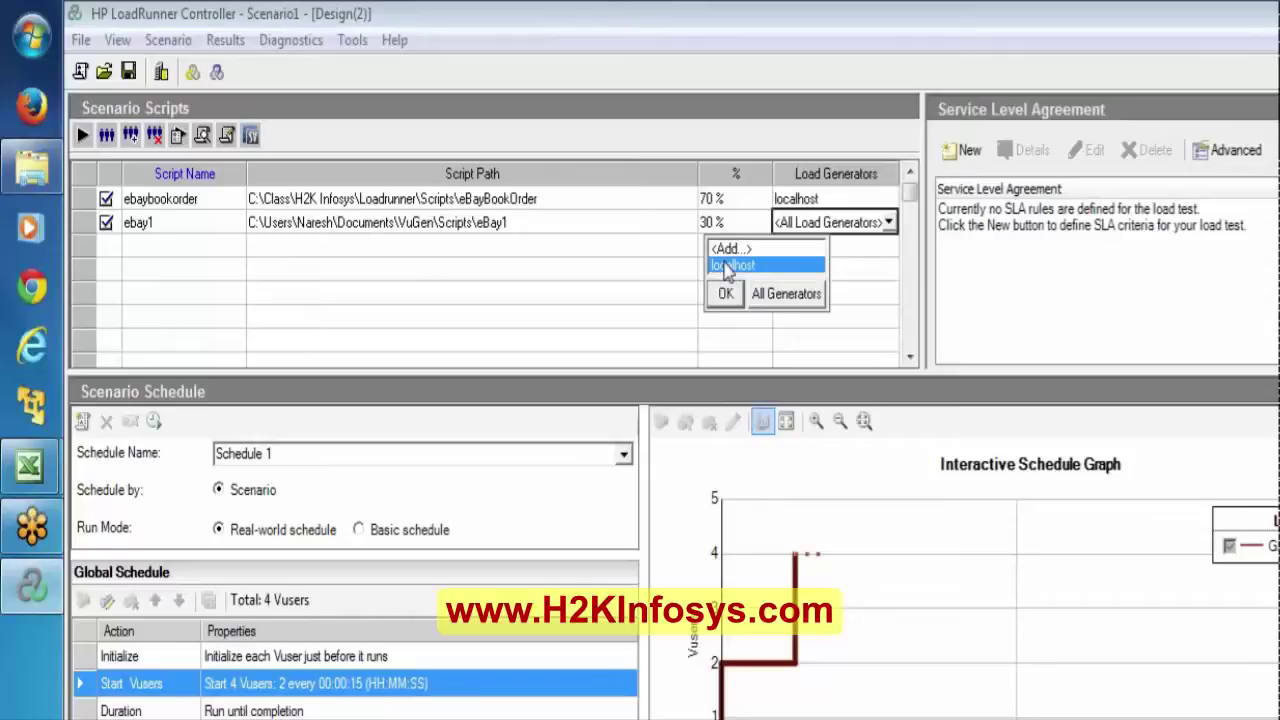
{"action": "left_click", "coordinate": [725, 293]}
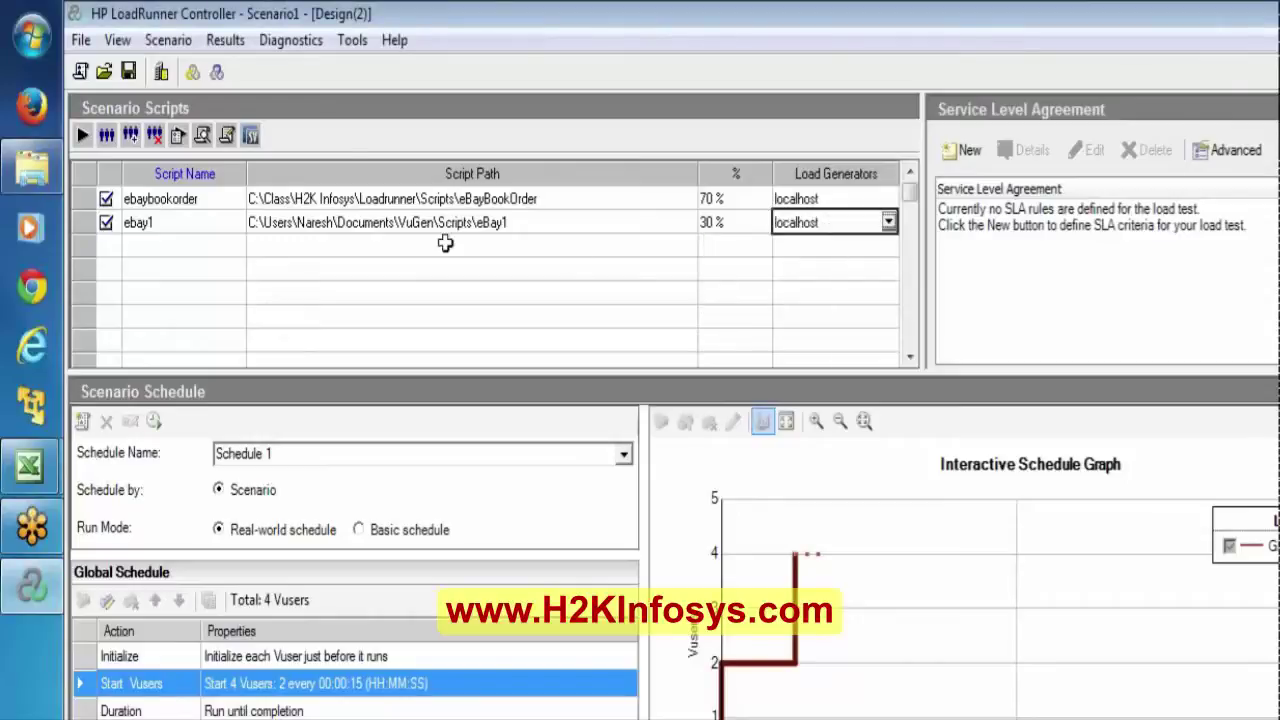
{"action": "left_click", "coordinate": [86, 138]}
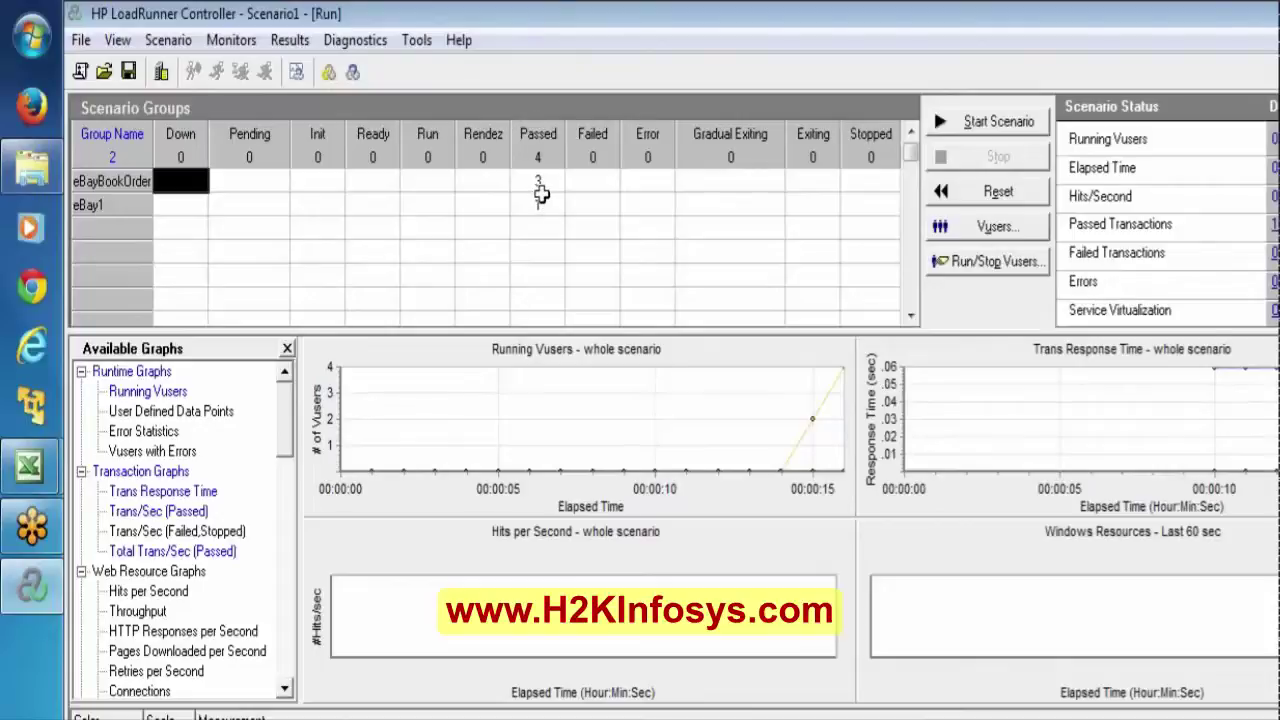
Once all 4 Vusers have passed, select the eBayBookOrder group in the run view.
{"action": "left_click", "coordinate": [100, 184]}
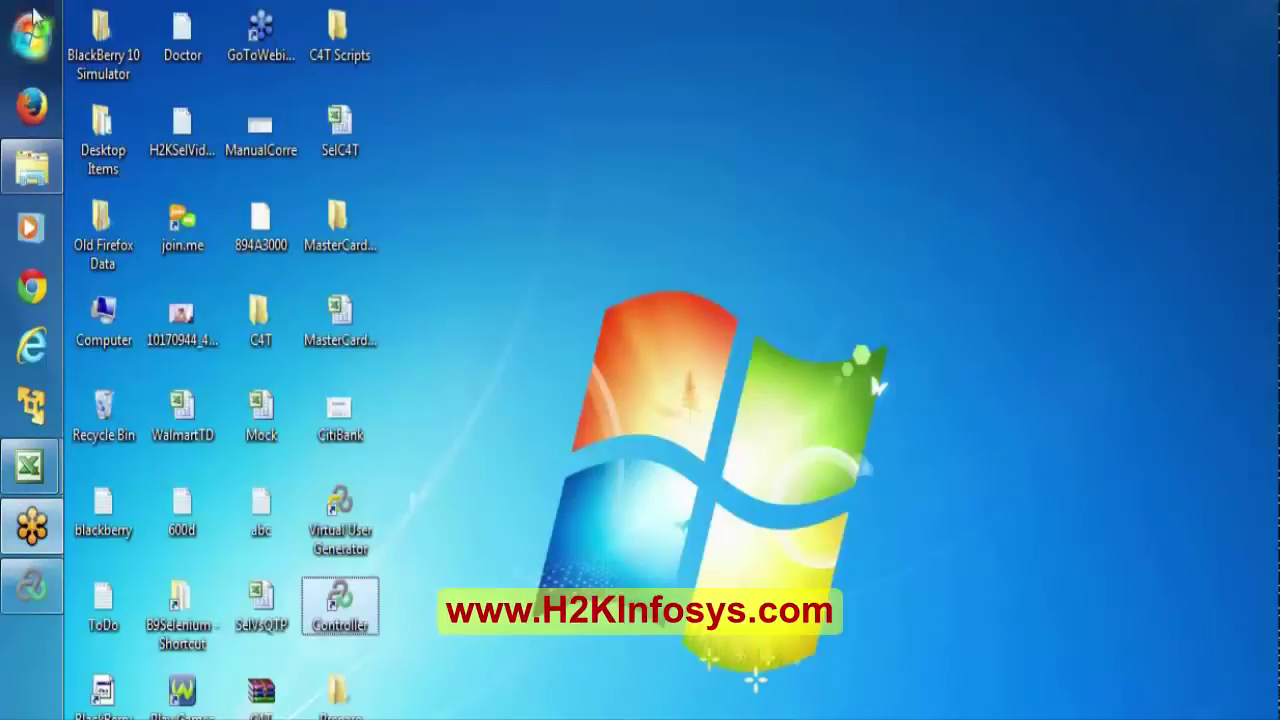
Search the Start menu for 'loadrunner' and launch the HP Web Tours Application.
{"action": "left_click", "coordinate": [30, 27]}
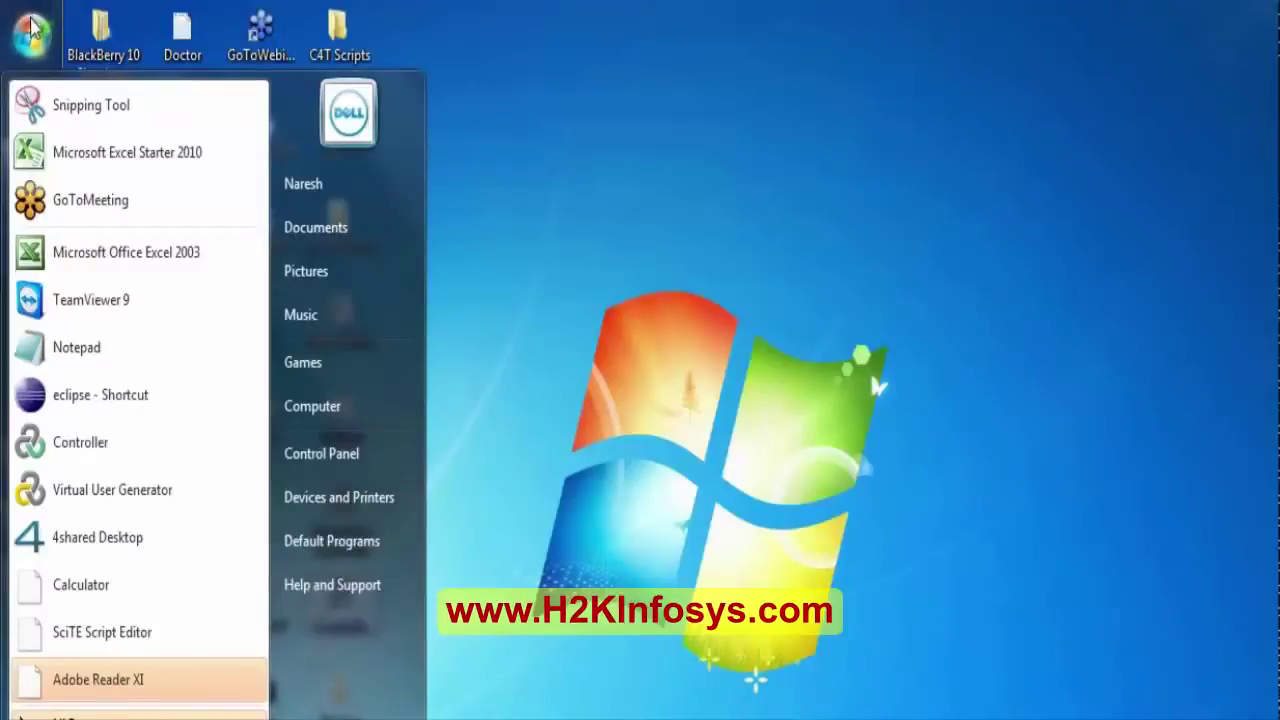
{"action": "left_click", "coordinate": [70, 714]}
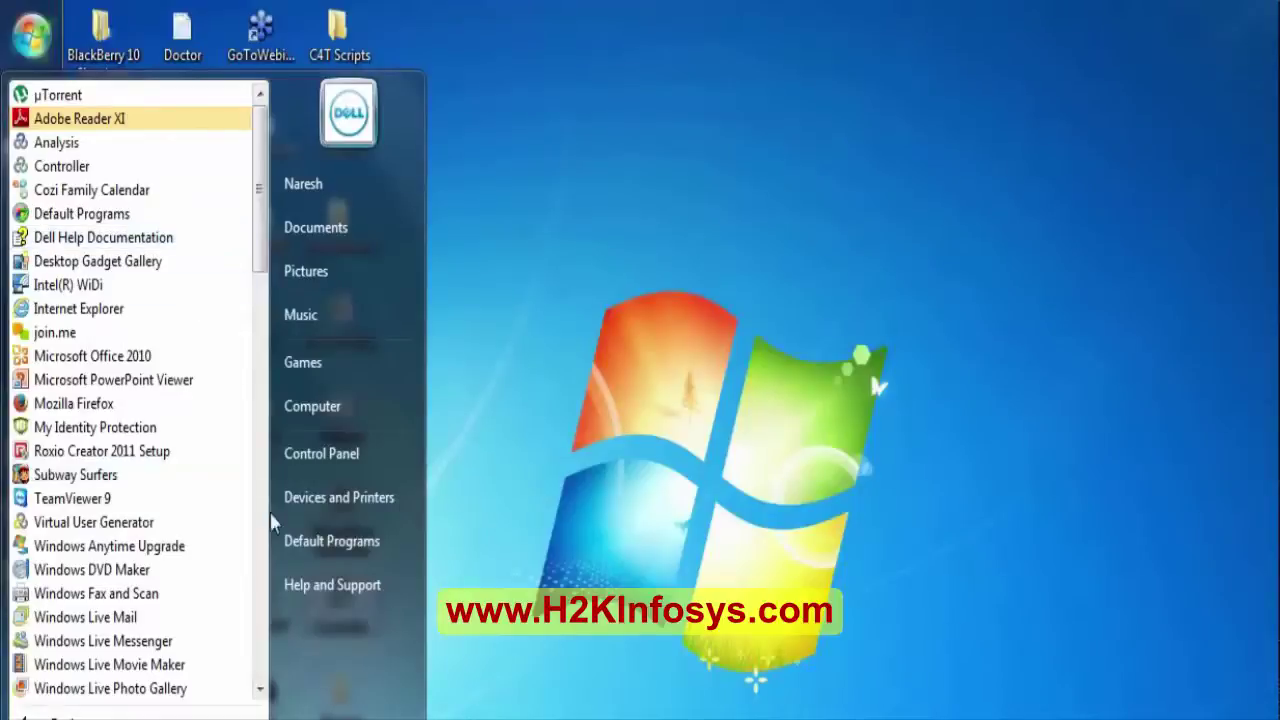
{"action": "left_click", "coordinate": [258, 688]}
{"action": "left_click", "coordinate": [258, 688]}
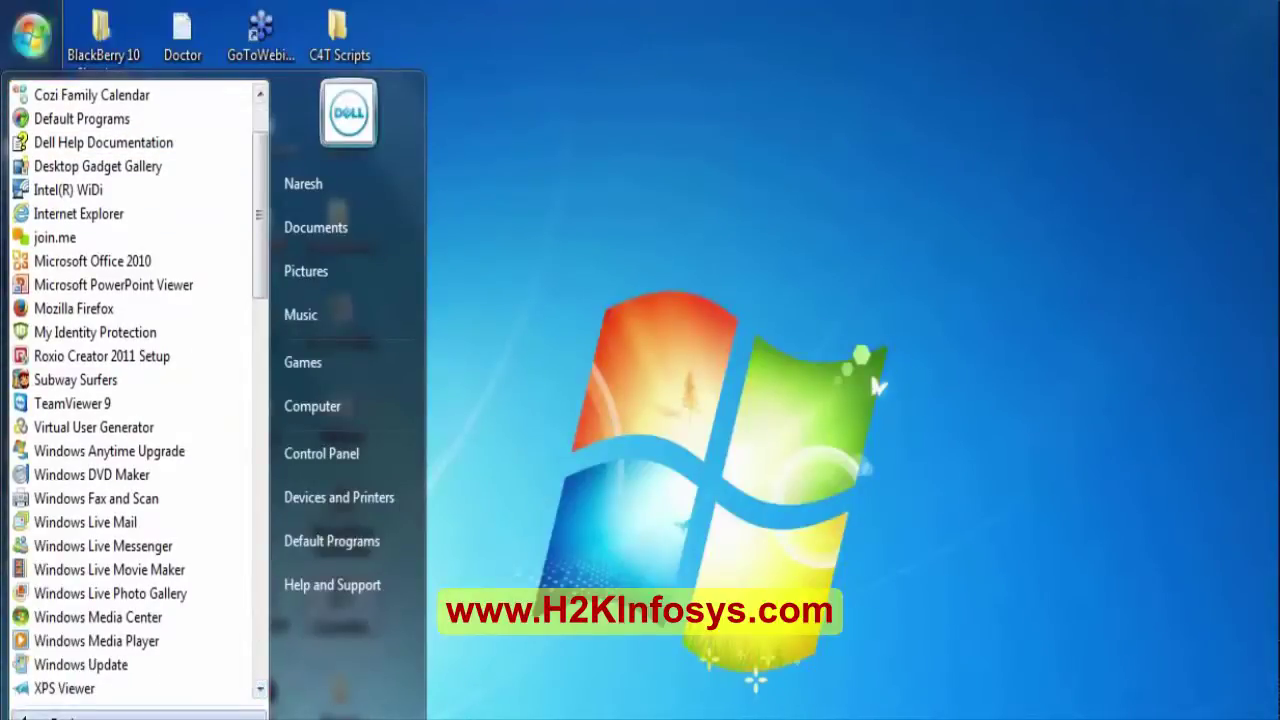
{"action": "left_click", "coordinate": [60, 714]}
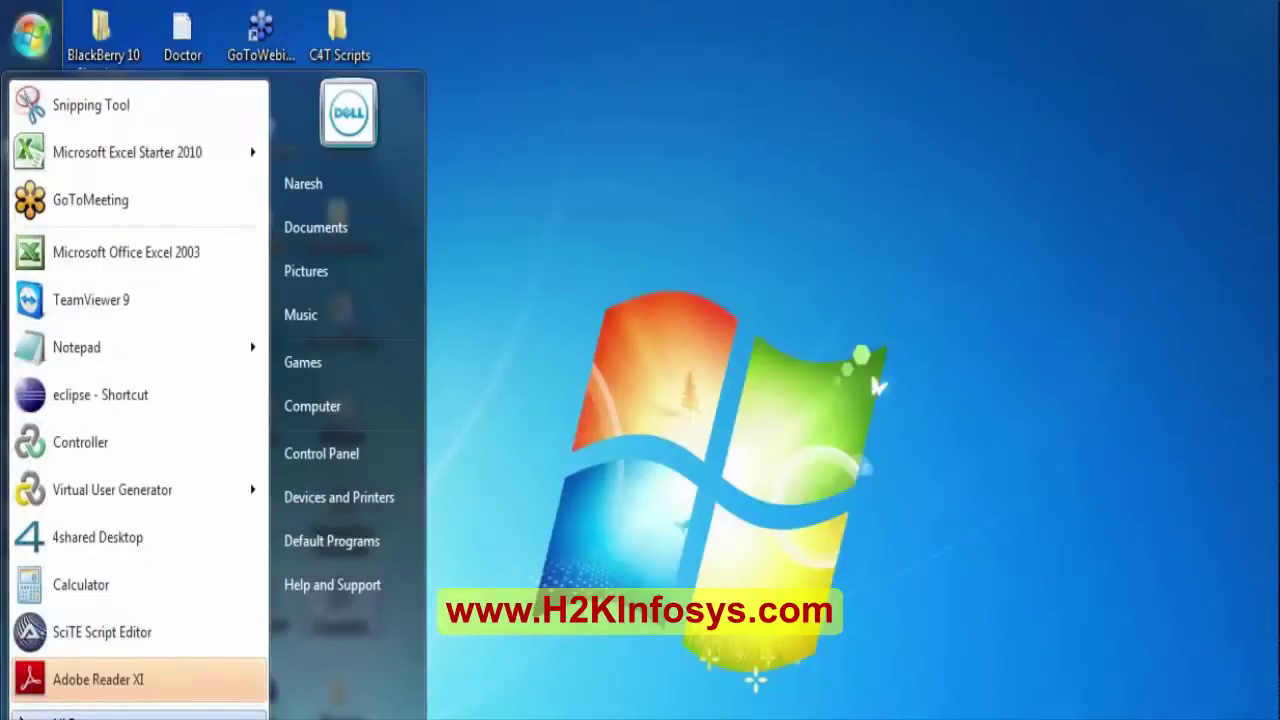
{"action": "left_click", "coordinate": [60, 714]}
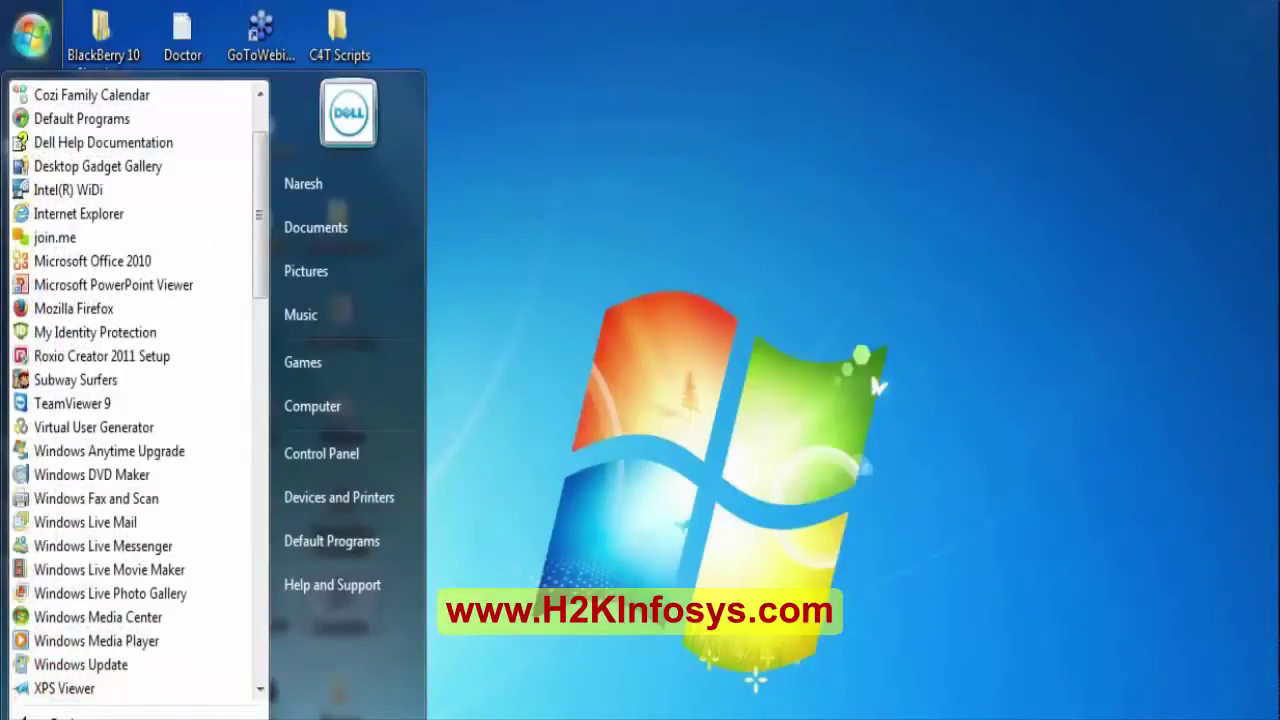
{"action": "type", "text": "cmd"}
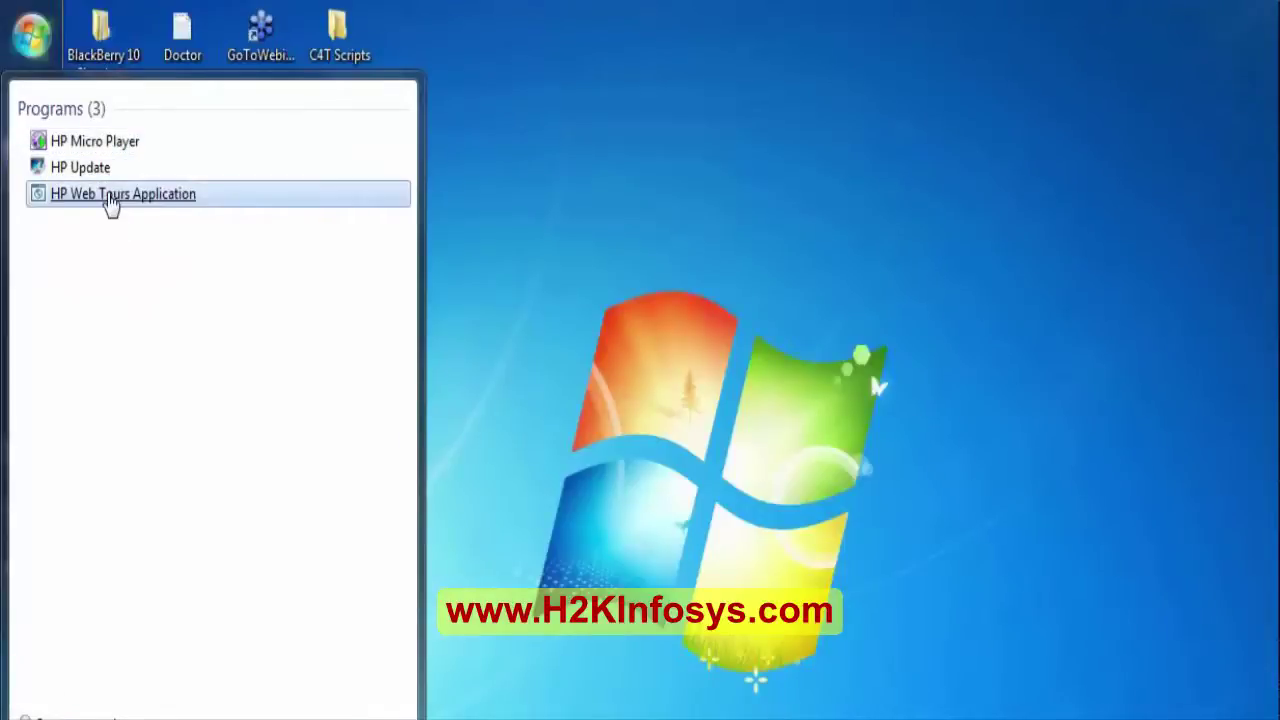
{"action": "key", "text": "BackSpace"}
{"action": "key", "text": "BackSpace"}
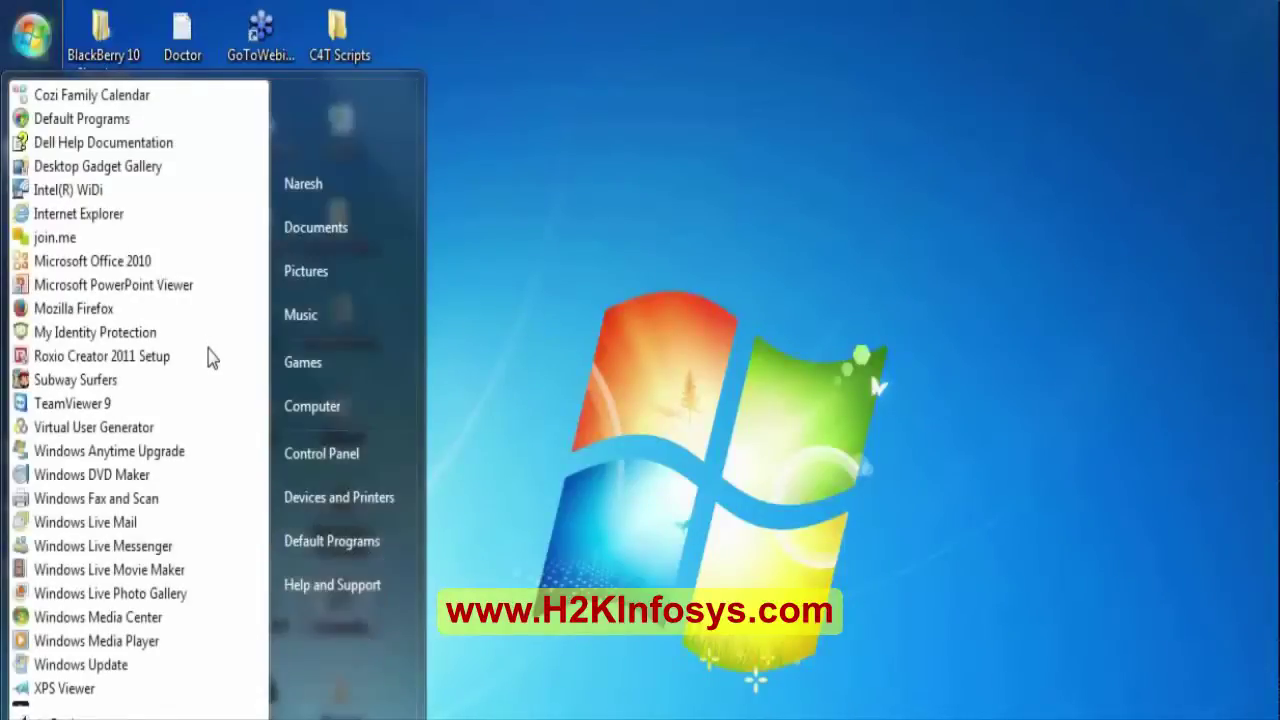
{"action": "type", "text": "loadrunner"}
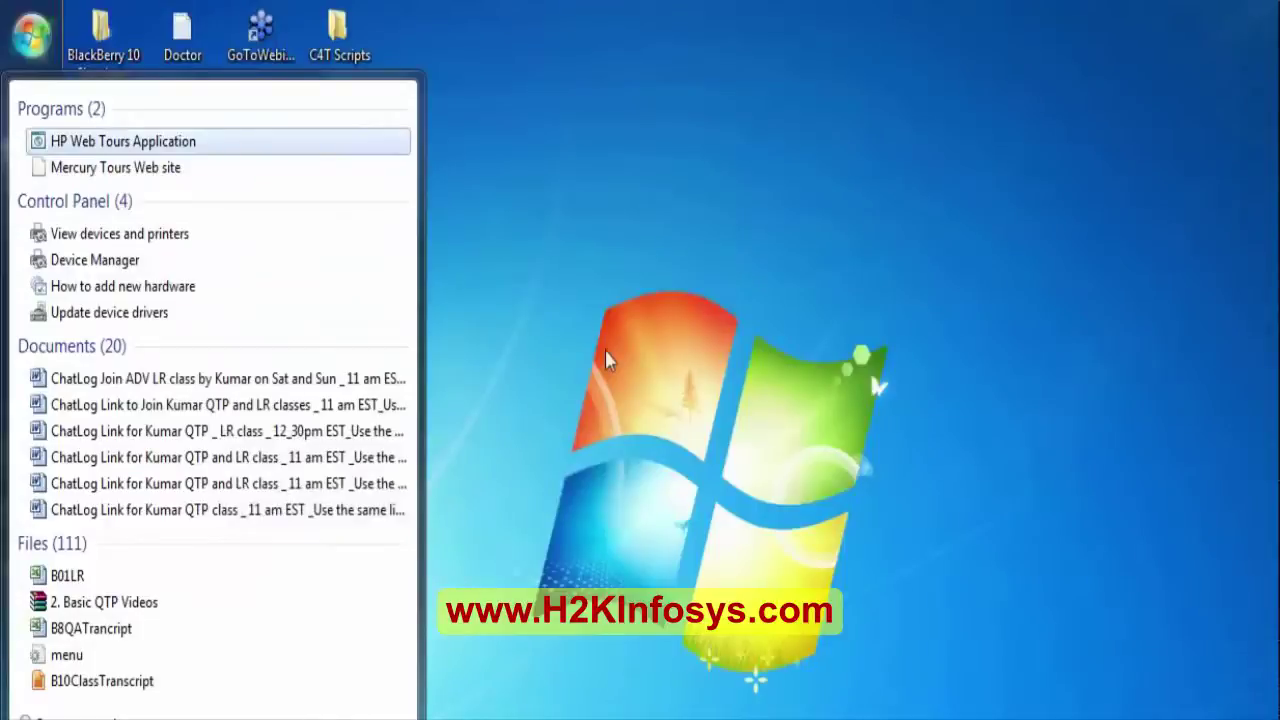
{"action": "left_click", "coordinate": [131, 143]}
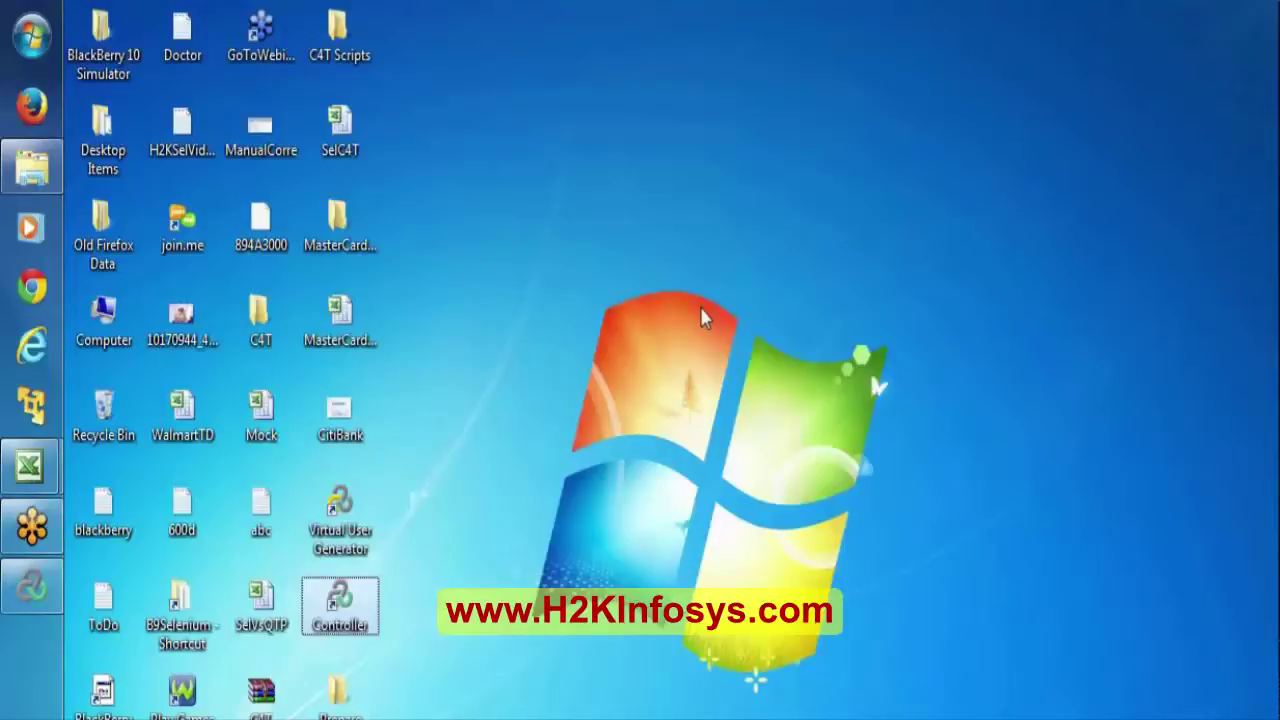
Retry the Web Tours address, then browse the Start menu's full program list.
{"action": "key", "text": "Return"}
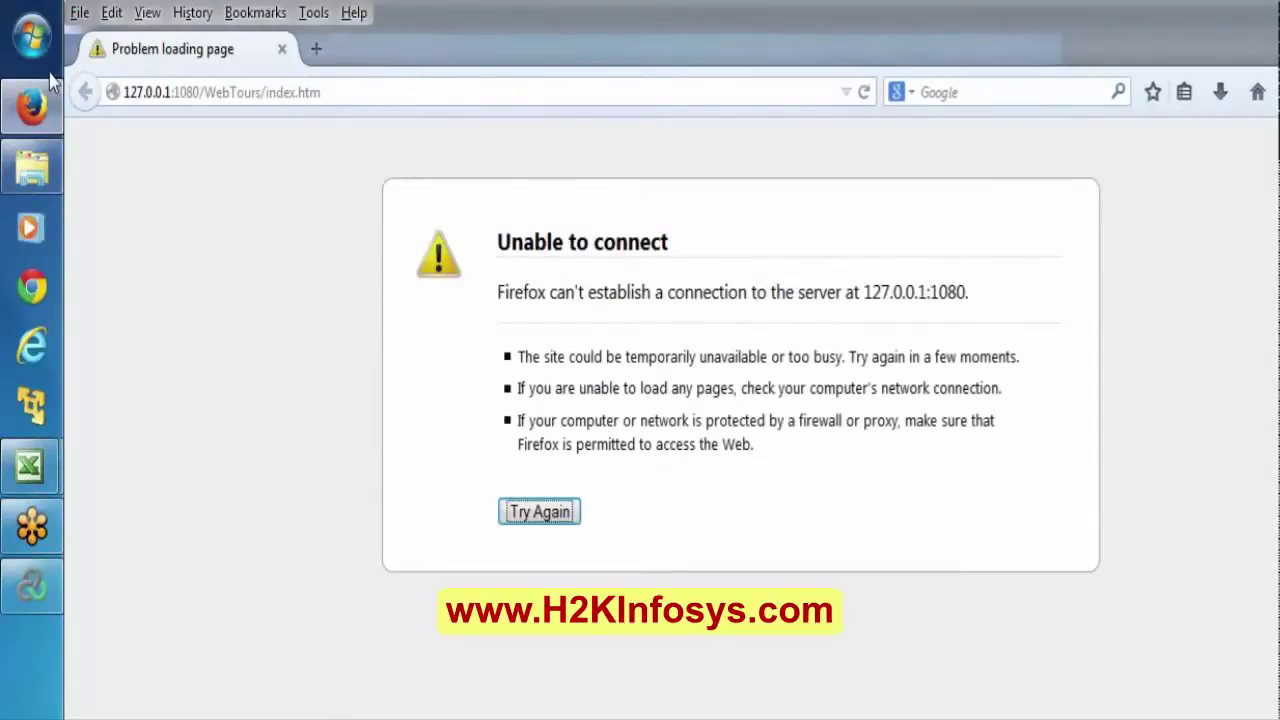
{"action": "left_click", "coordinate": [32, 37]}
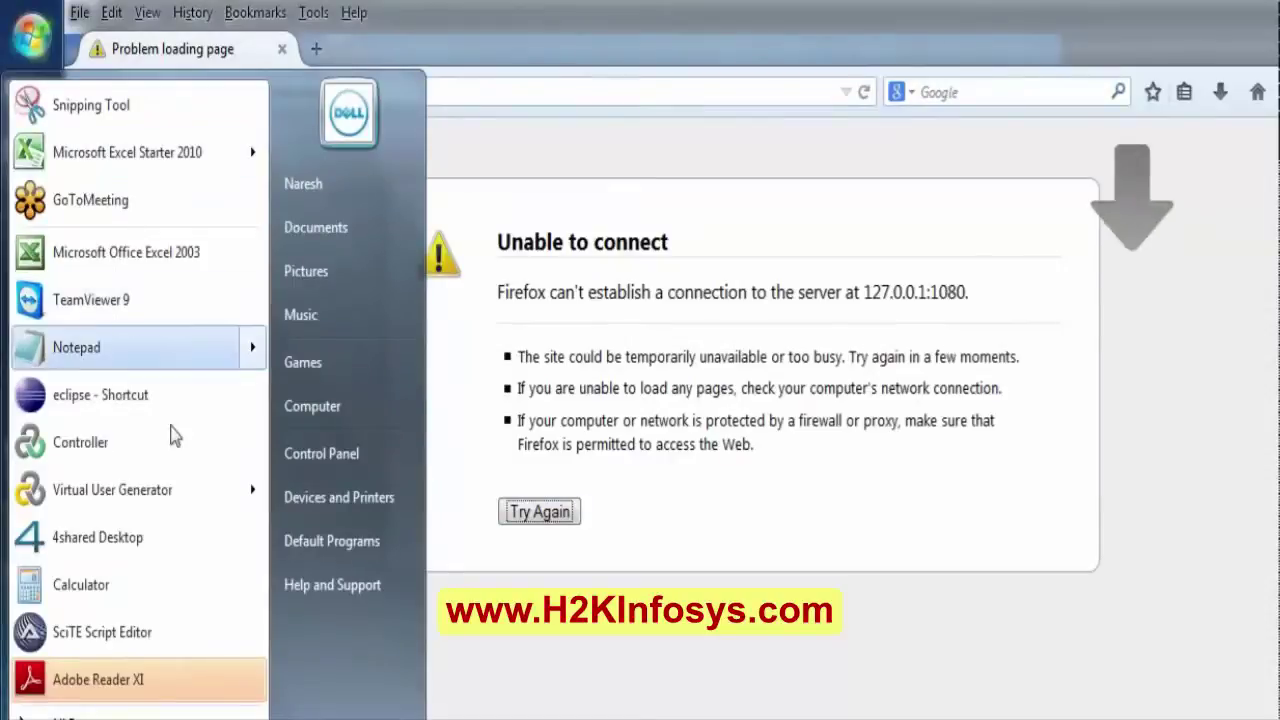
{"action": "left_click", "coordinate": [60, 714]}
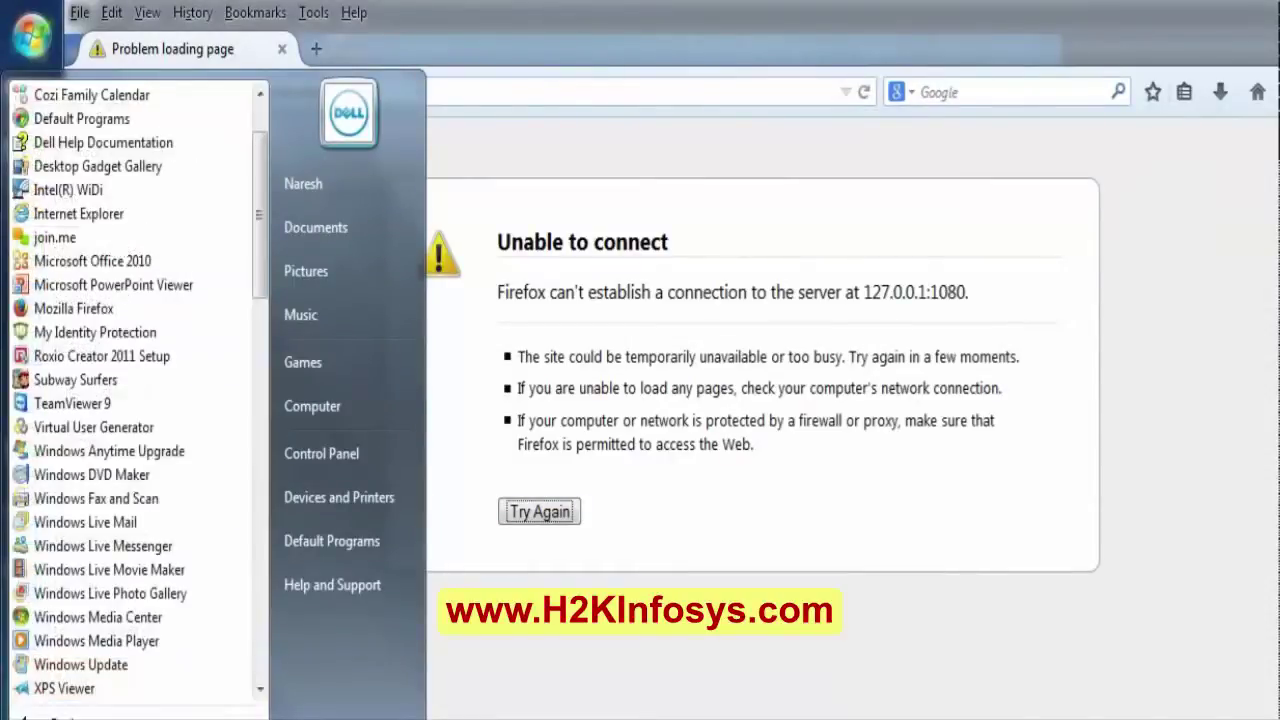
{"action": "left_click", "coordinate": [259, 690]}
{"action": "left_click", "coordinate": [259, 690]}
{"action": "left_click", "coordinate": [259, 690]}
{"action": "left_click", "coordinate": [259, 690]}
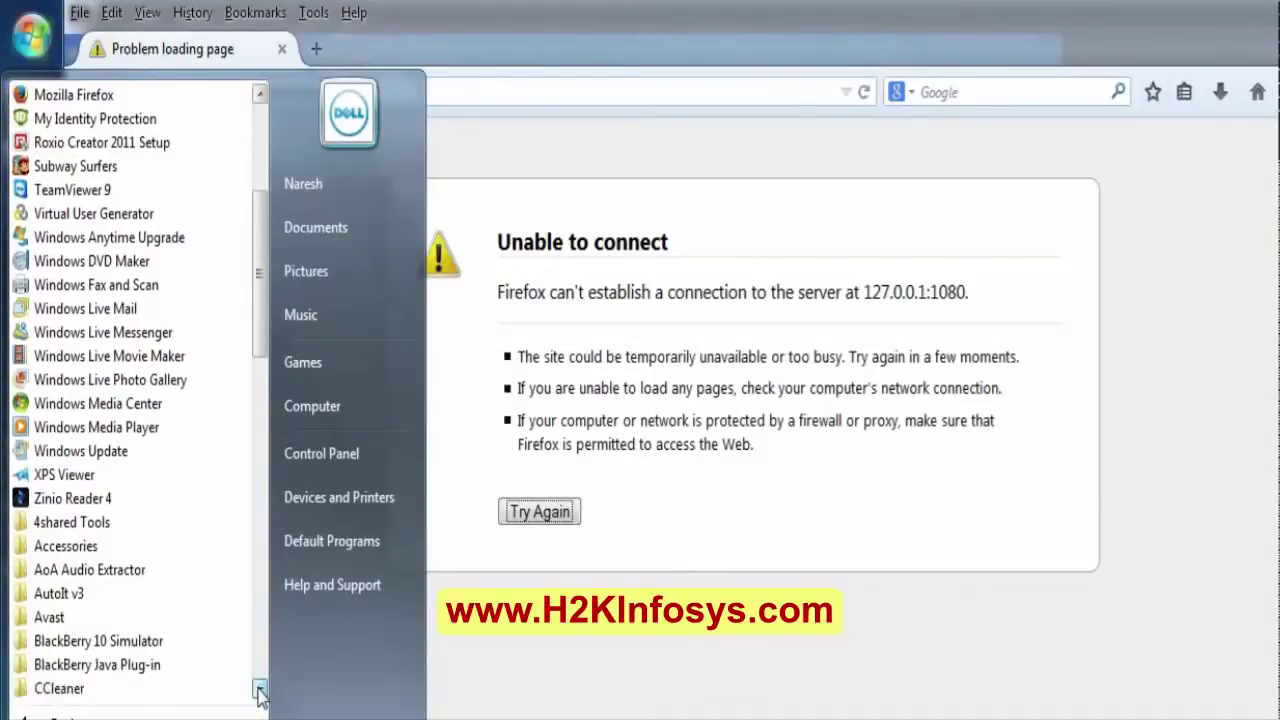
{"action": "left_click", "coordinate": [259, 690]}
{"action": "left_click", "coordinate": [259, 690]}
{"action": "left_click", "coordinate": [259, 690]}
{"action": "left_click", "coordinate": [259, 690]}
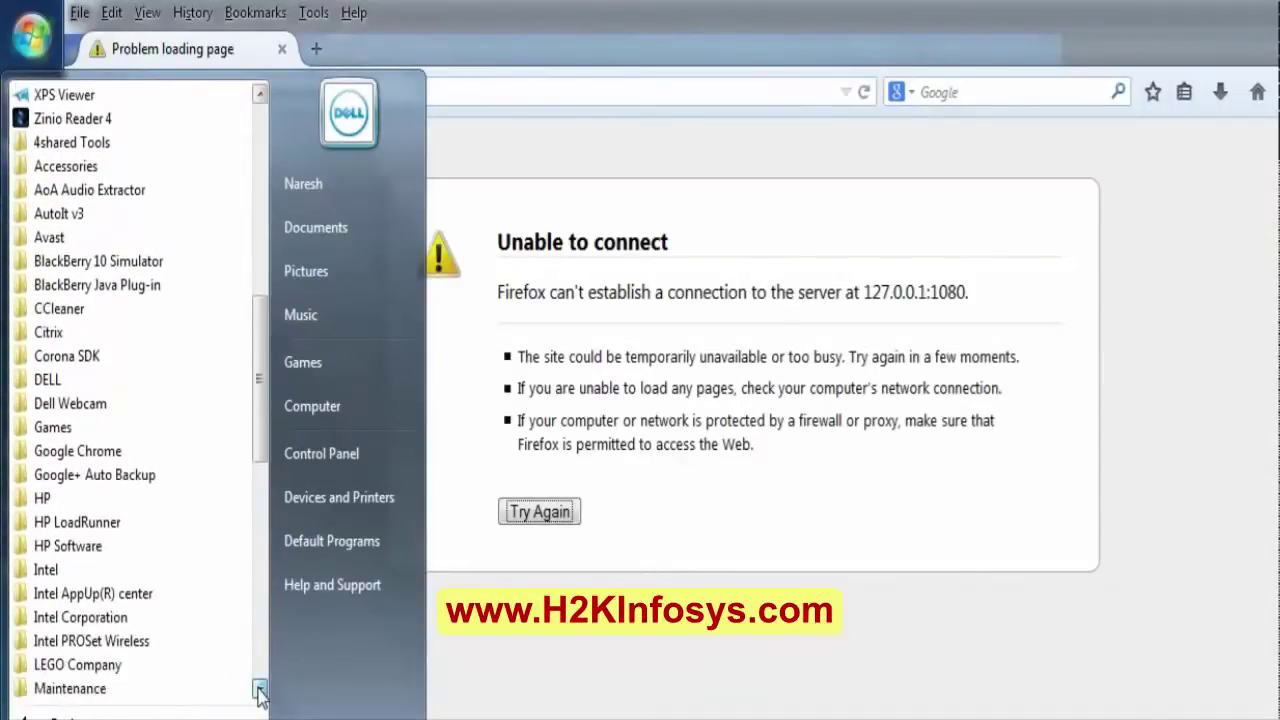
{"action": "left_click", "coordinate": [259, 690]}
{"action": "left_click", "coordinate": [259, 690]}
{"action": "left_click", "coordinate": [259, 690]}
{"action": "left_click", "coordinate": [259, 690]}
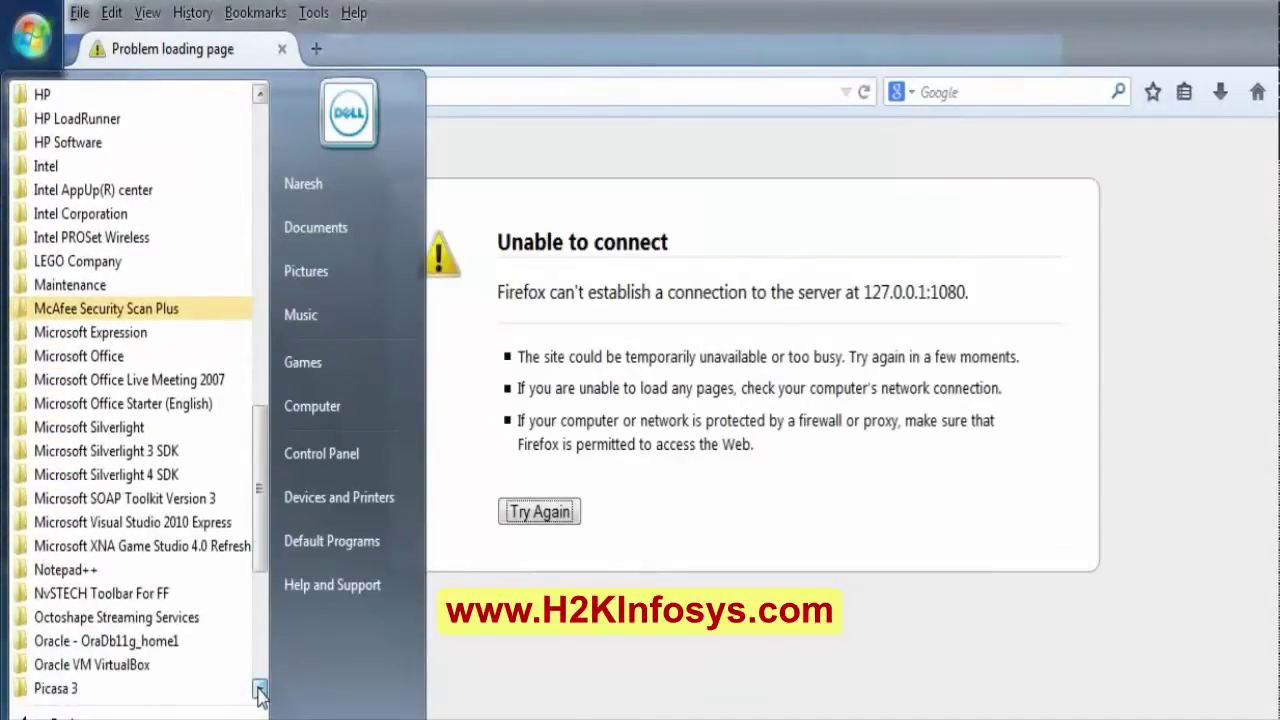
{"action": "left_click", "coordinate": [259, 690]}
{"action": "left_click", "coordinate": [259, 690]}
{"action": "left_click", "coordinate": [259, 94]}
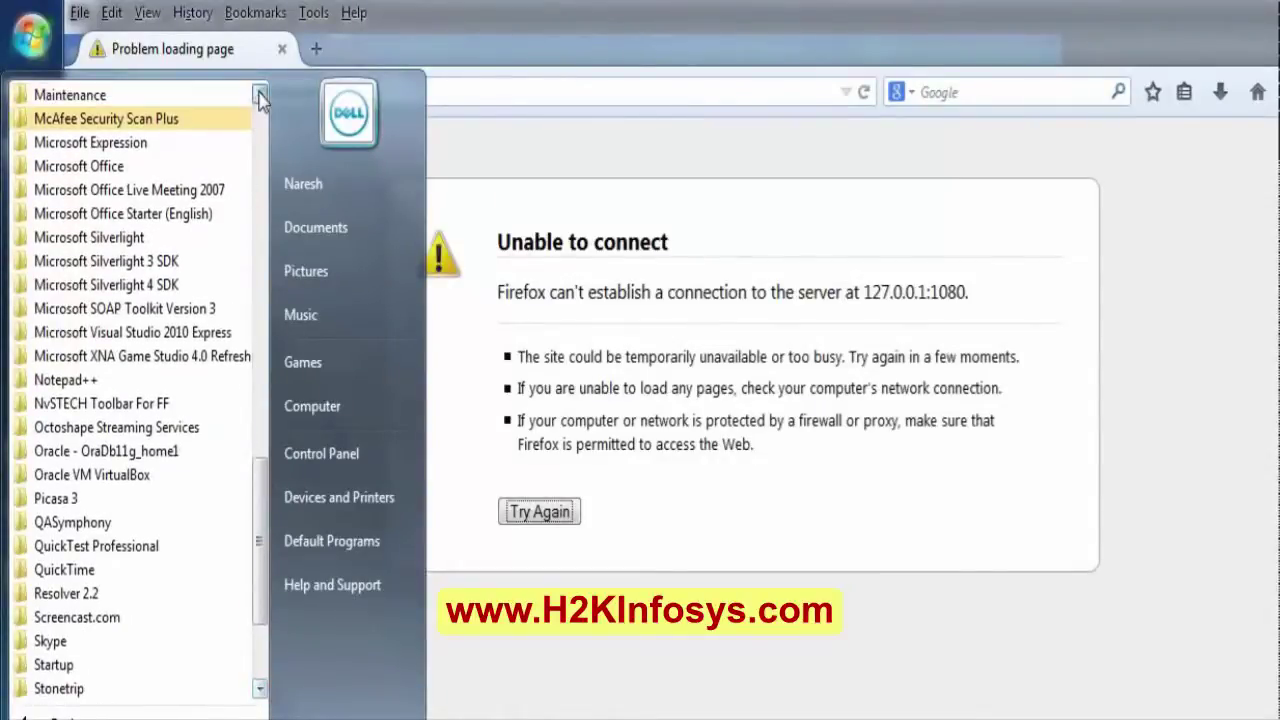
{"action": "left_click", "coordinate": [259, 94]}
{"action": "left_click", "coordinate": [259, 94]}
{"action": "left_click", "coordinate": [259, 94]}
{"action": "left_click", "coordinate": [259, 94]}
{"action": "left_click", "coordinate": [259, 94]}
{"action": "left_click", "coordinate": [259, 94]}
{"action": "left_click", "coordinate": [259, 94]}
{"action": "left_click", "coordinate": [259, 94]}
{"action": "left_click", "coordinate": [259, 94]}
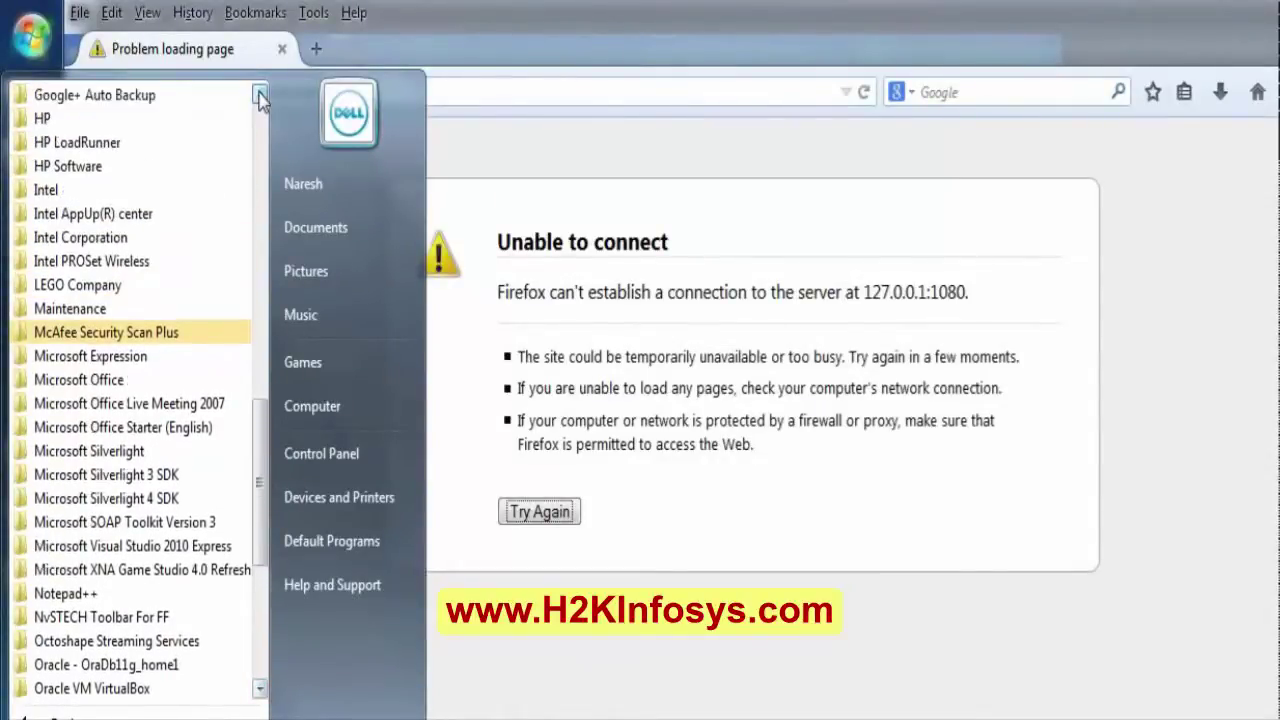
Run Start Web Server from HP Software > HP LoadRunner > Samples > Web.
{"action": "left_click", "coordinate": [42, 170]}
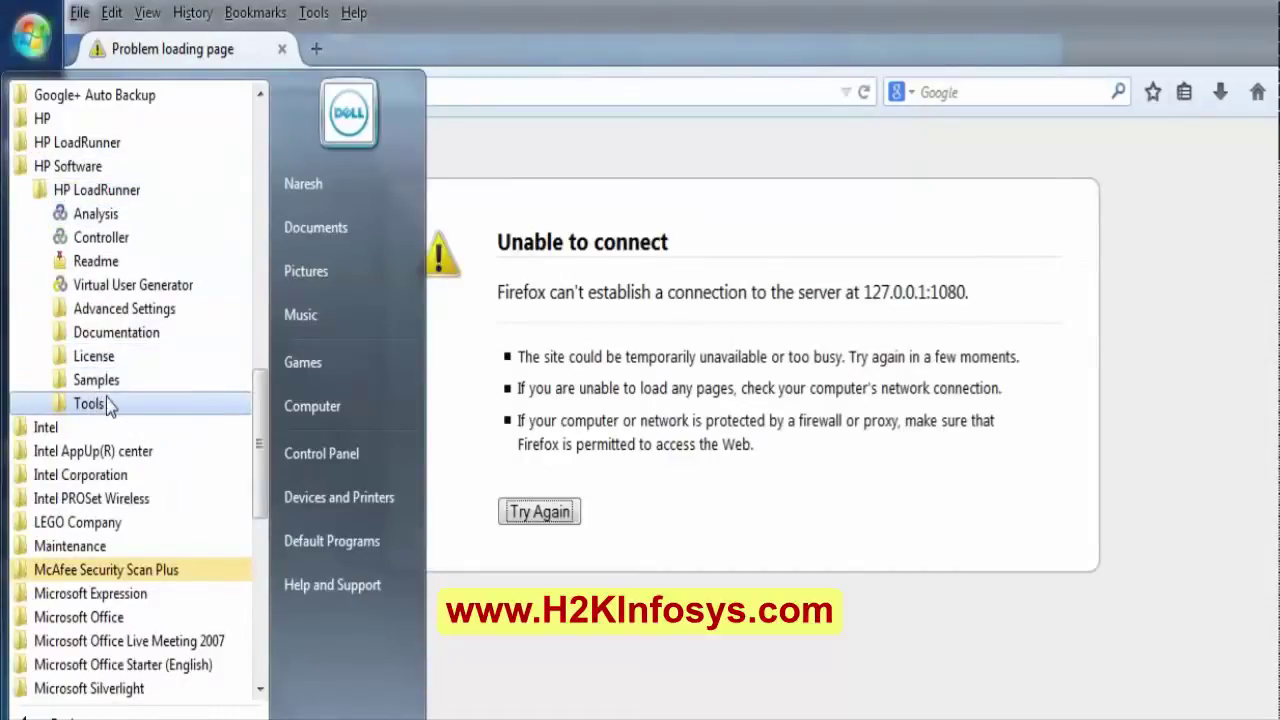
{"action": "left_click", "coordinate": [79, 388]}
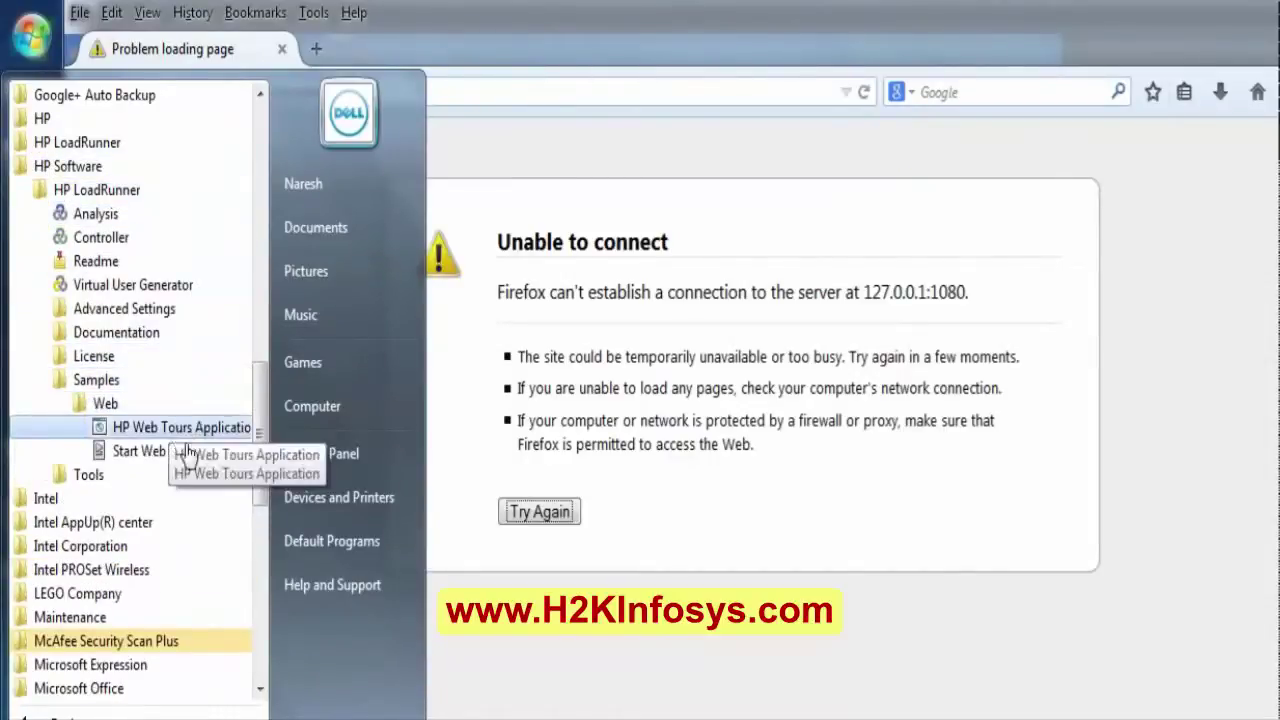
{"action": "left_click", "coordinate": [155, 452]}
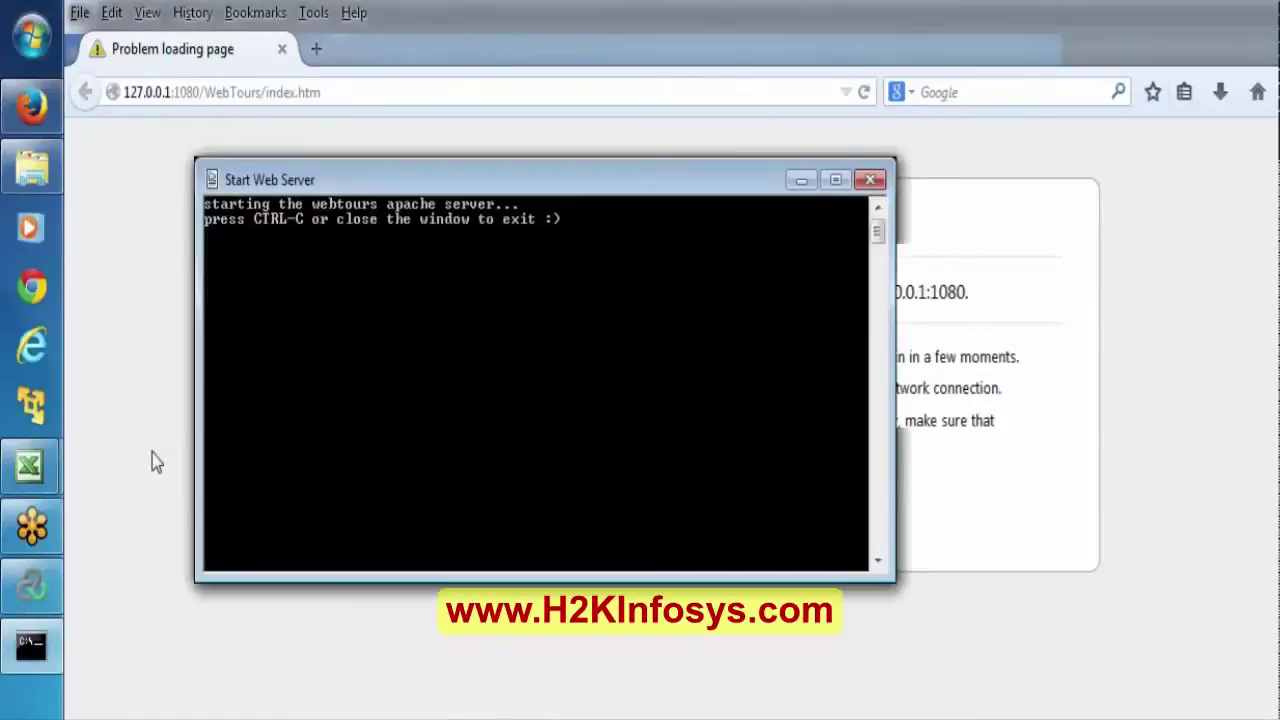
Minimize the web server console and allow Apache HTTP Server through Windows Firewall.
{"action": "left_click", "coordinate": [792, 172]}
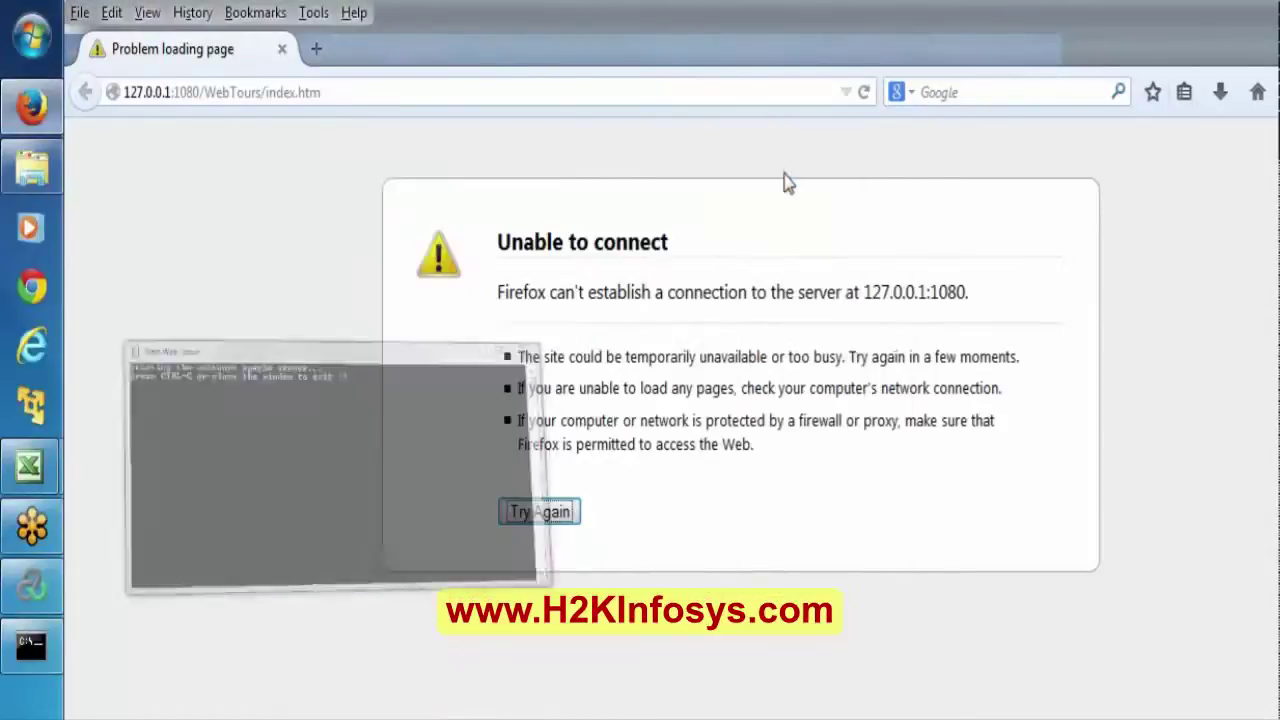
{"action": "left_click", "coordinate": [472, 90]}
{"action": "key", "text": "ctrl+a"}
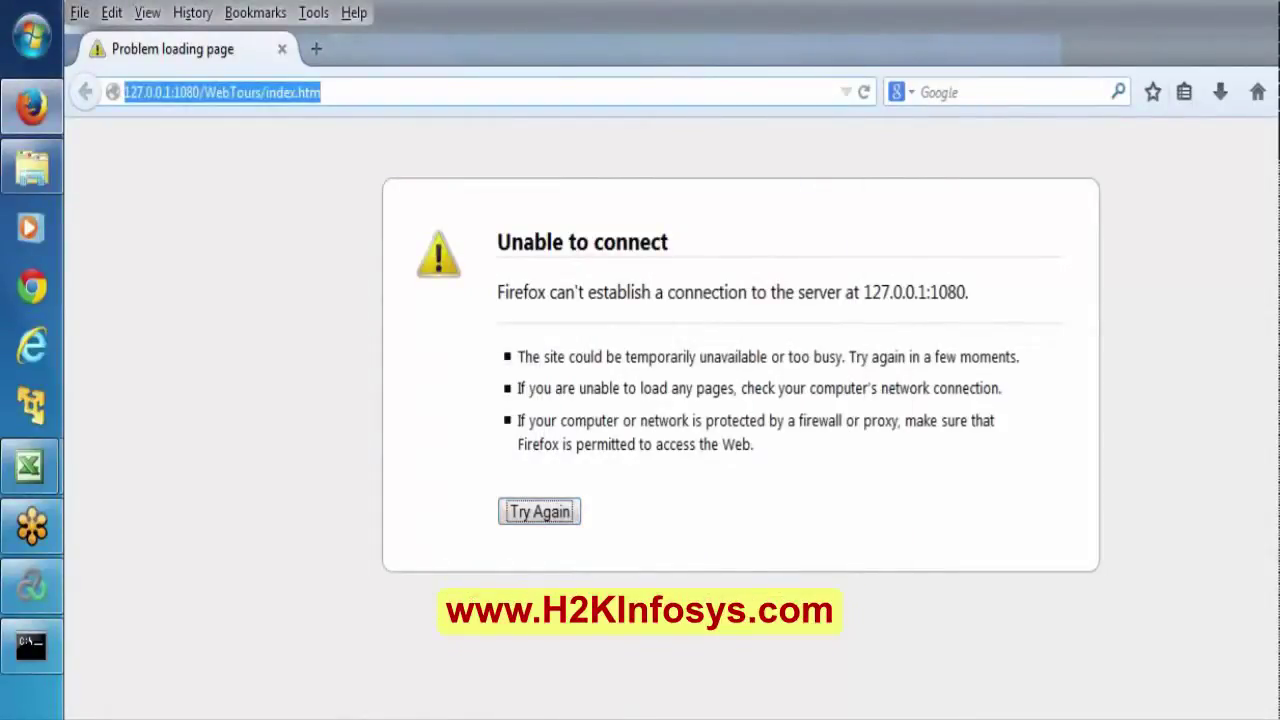
{"action": "key", "text": "super+r"}
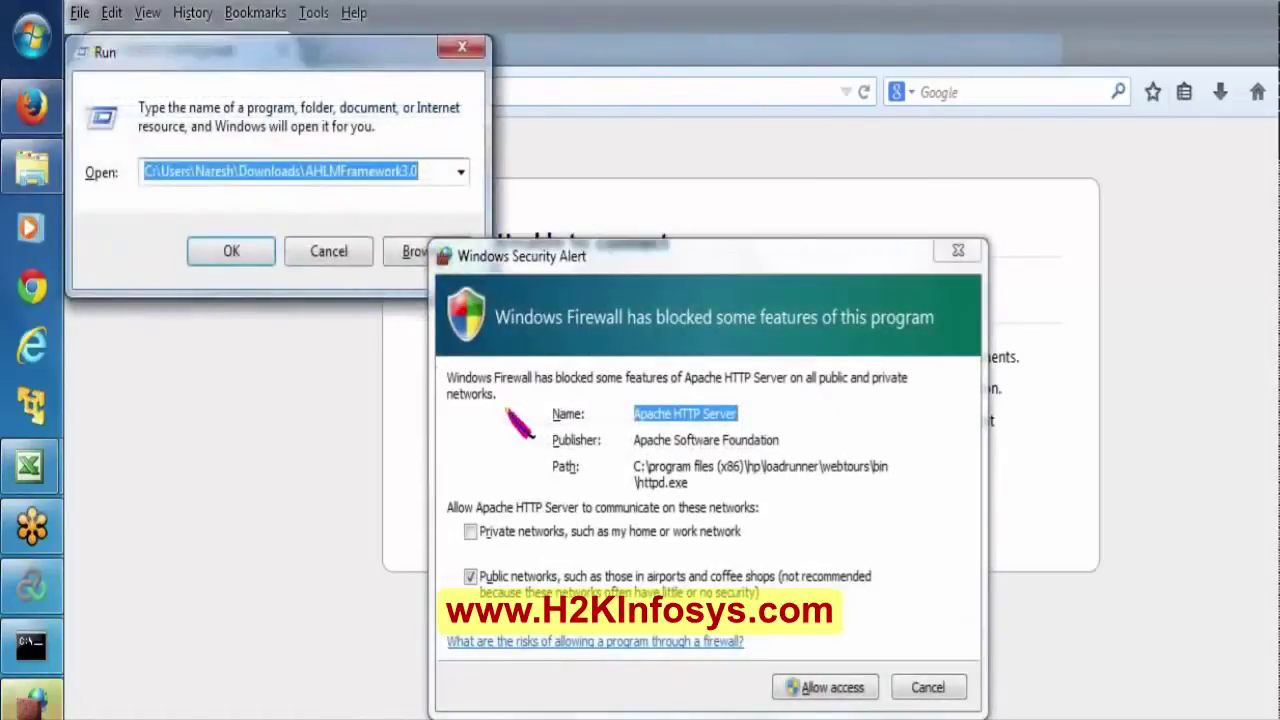
{"action": "left_click", "coordinate": [816, 684]}
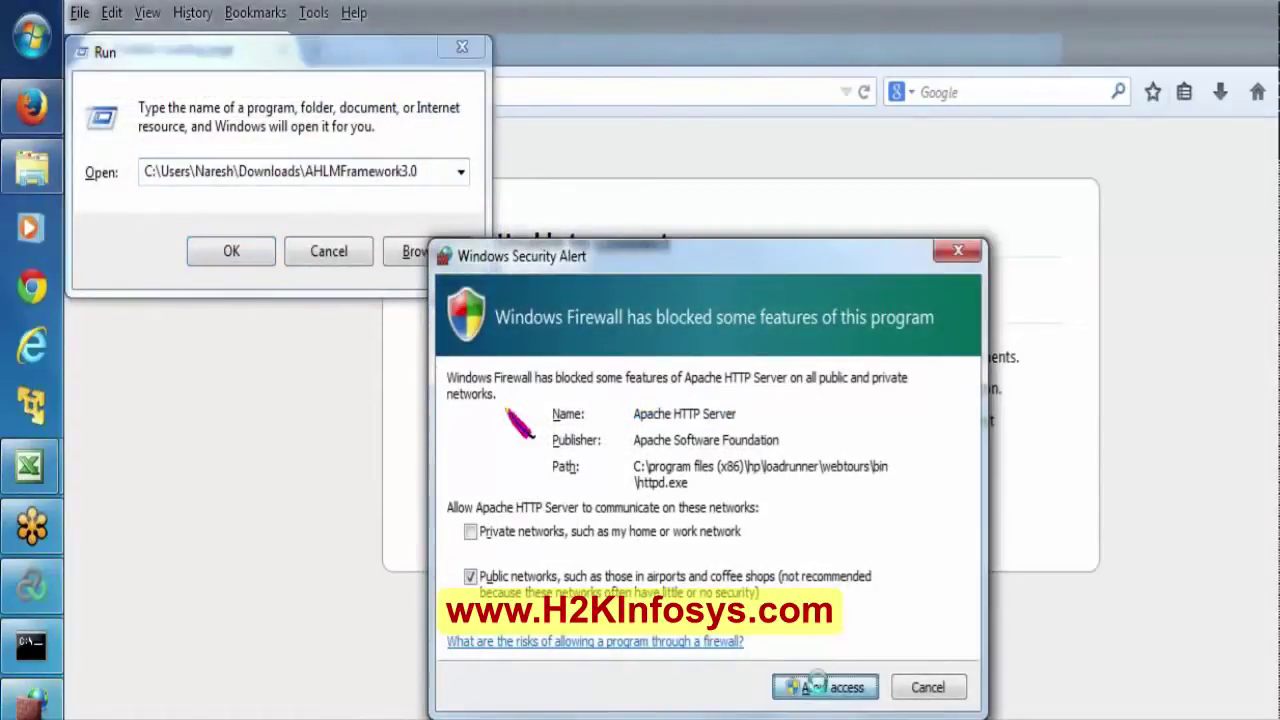
Launch Internet Explorer by entering iexplore in the Run box.
{"action": "left_click", "coordinate": [445, 193]}
{"action": "type", "text": "iexpl"}
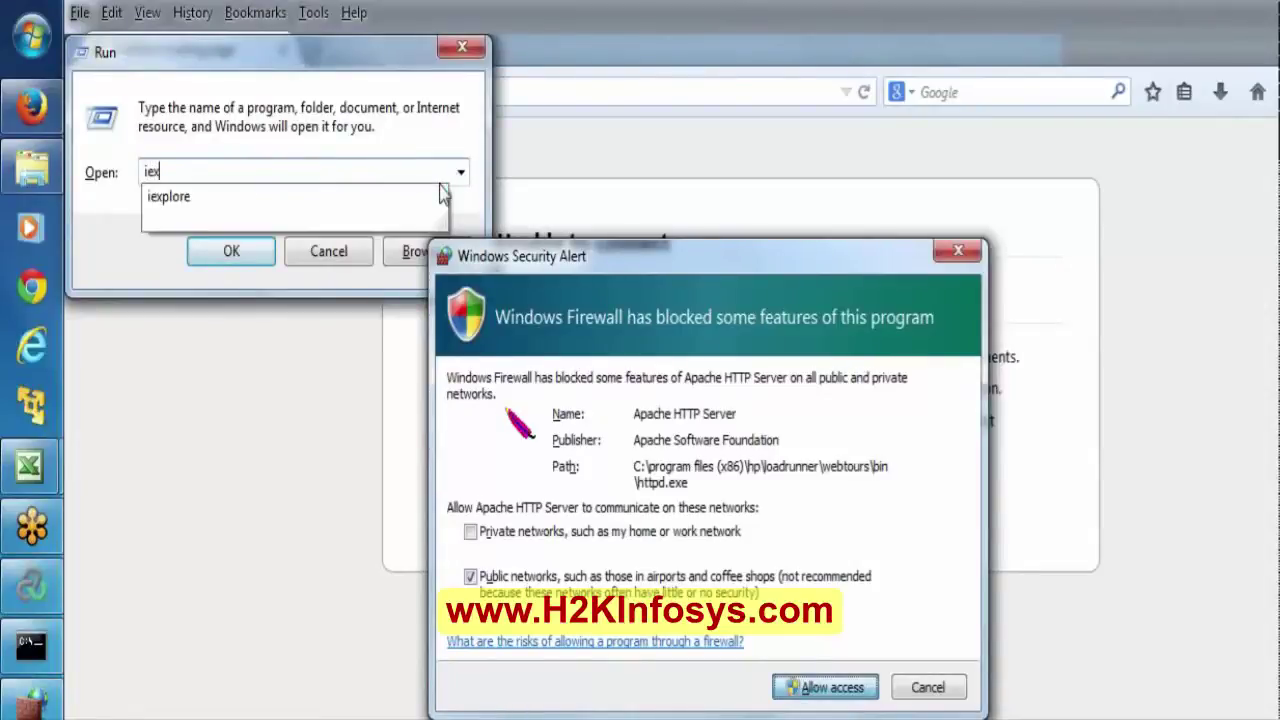
{"action": "type", "text": "ore"}
{"action": "key", "text": "Return"}
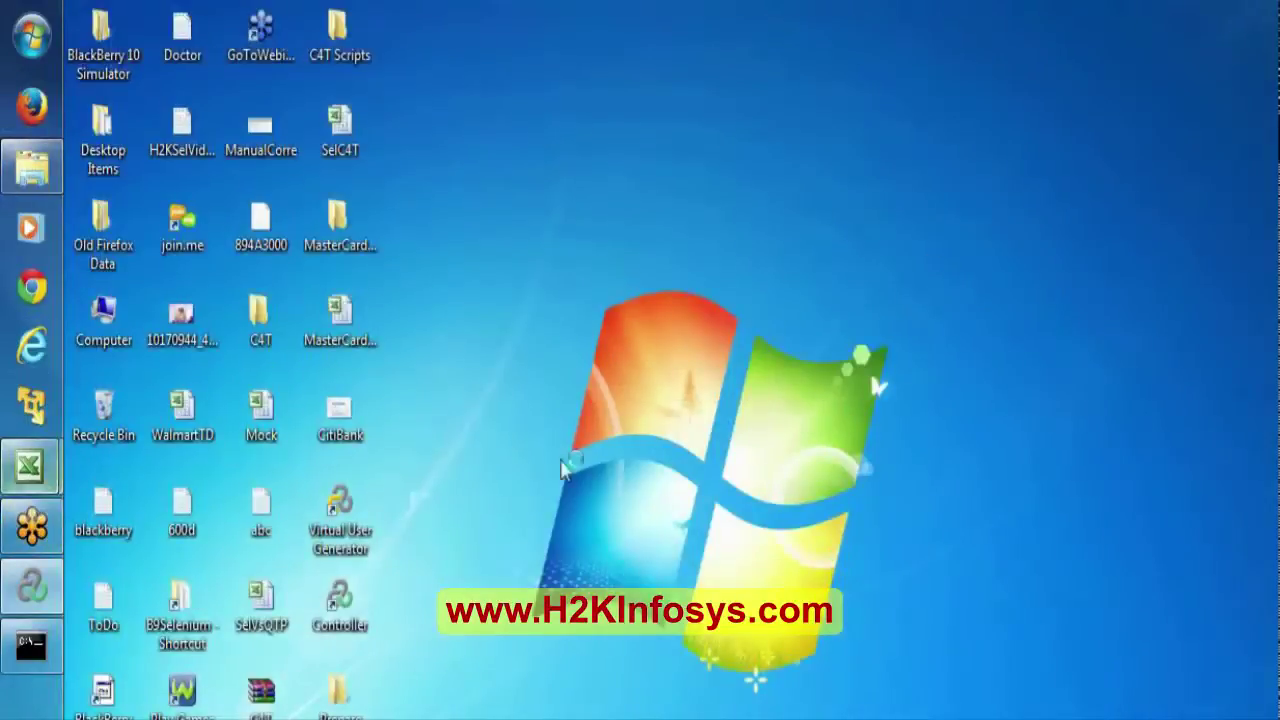
Start Virtual User Generator as administrator from its desktop shortcut and approve the UAC prompt.
{"action": "double_click", "coordinate": [330, 530]}
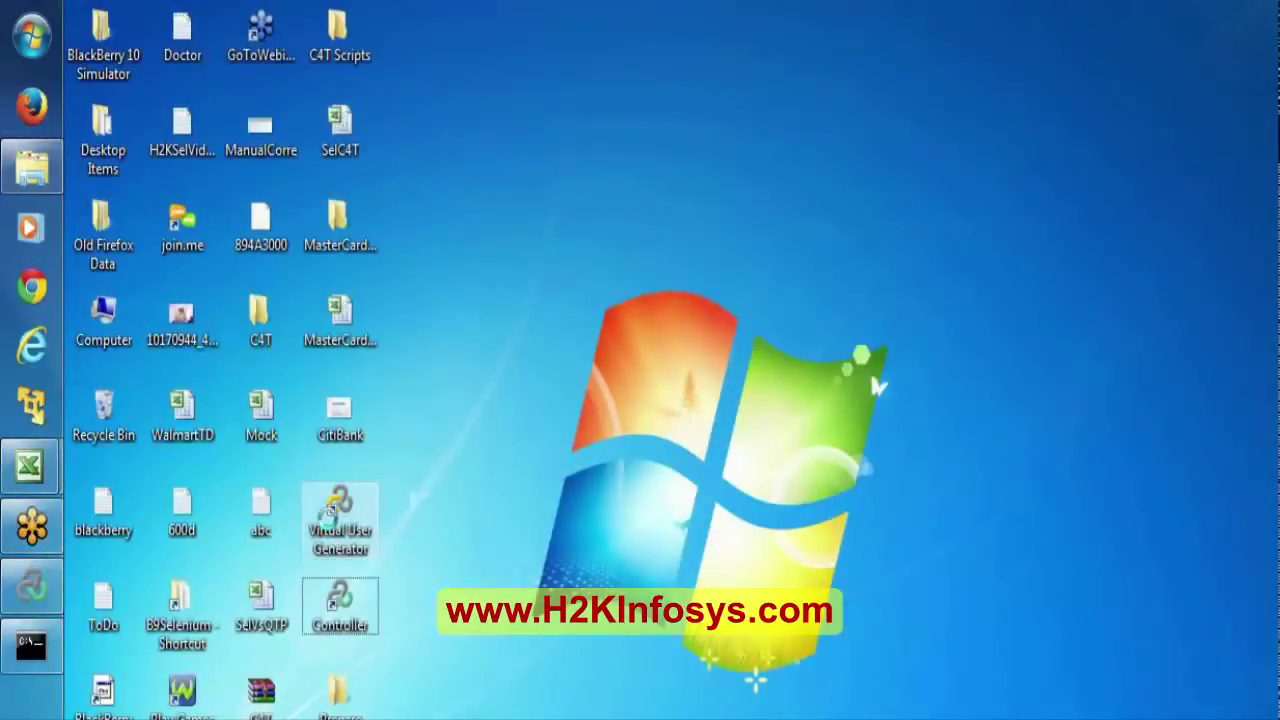
{"action": "right_click", "coordinate": [330, 520]}
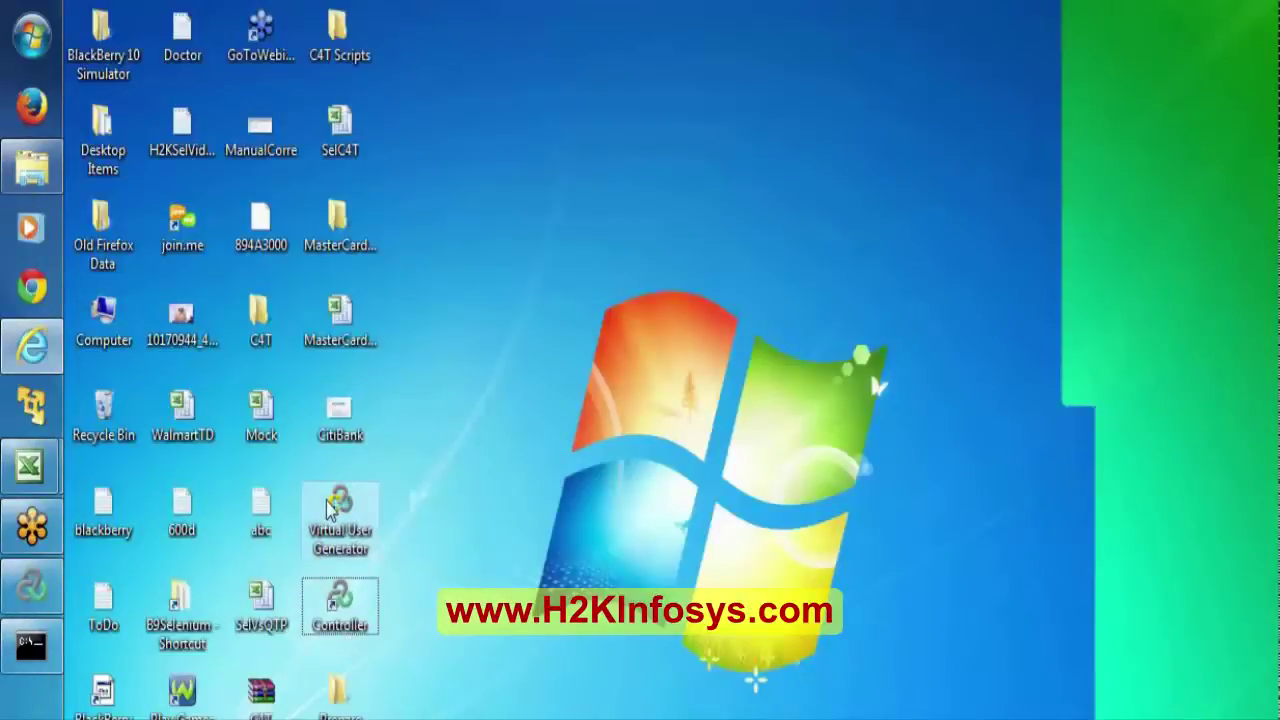
{"action": "right_click", "coordinate": [330, 505]}
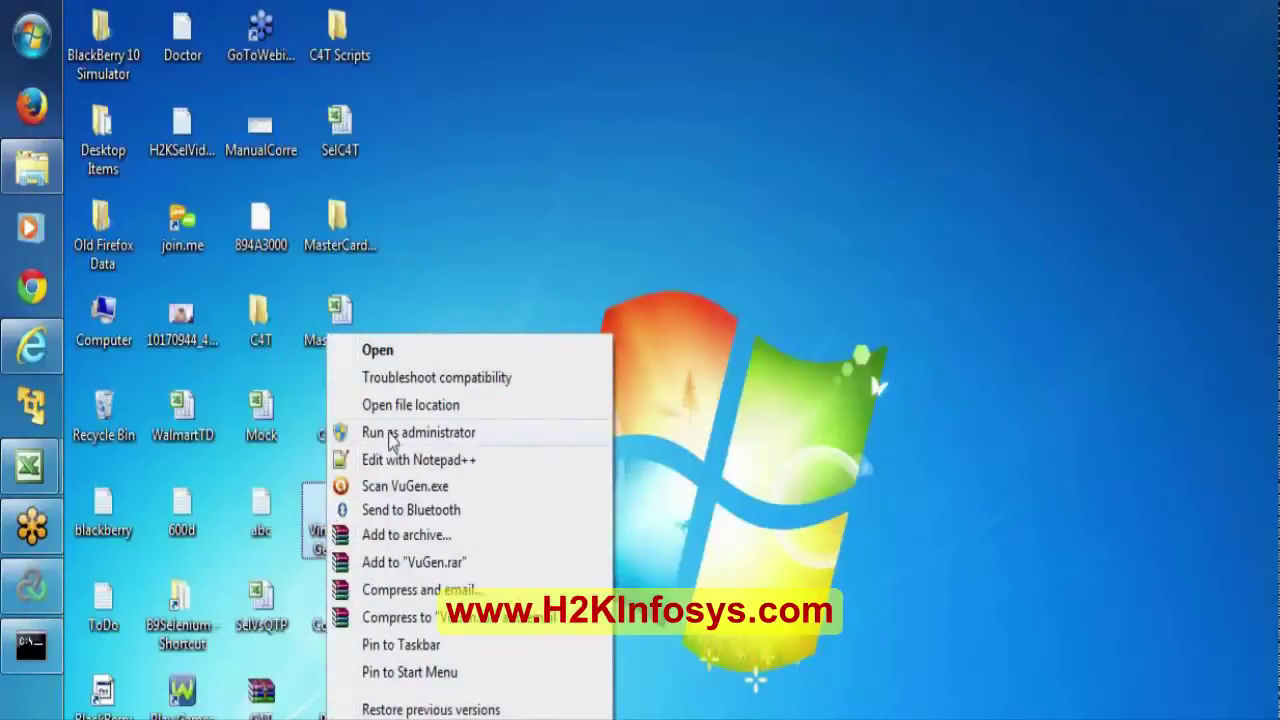
{"action": "left_click", "coordinate": [431, 442]}
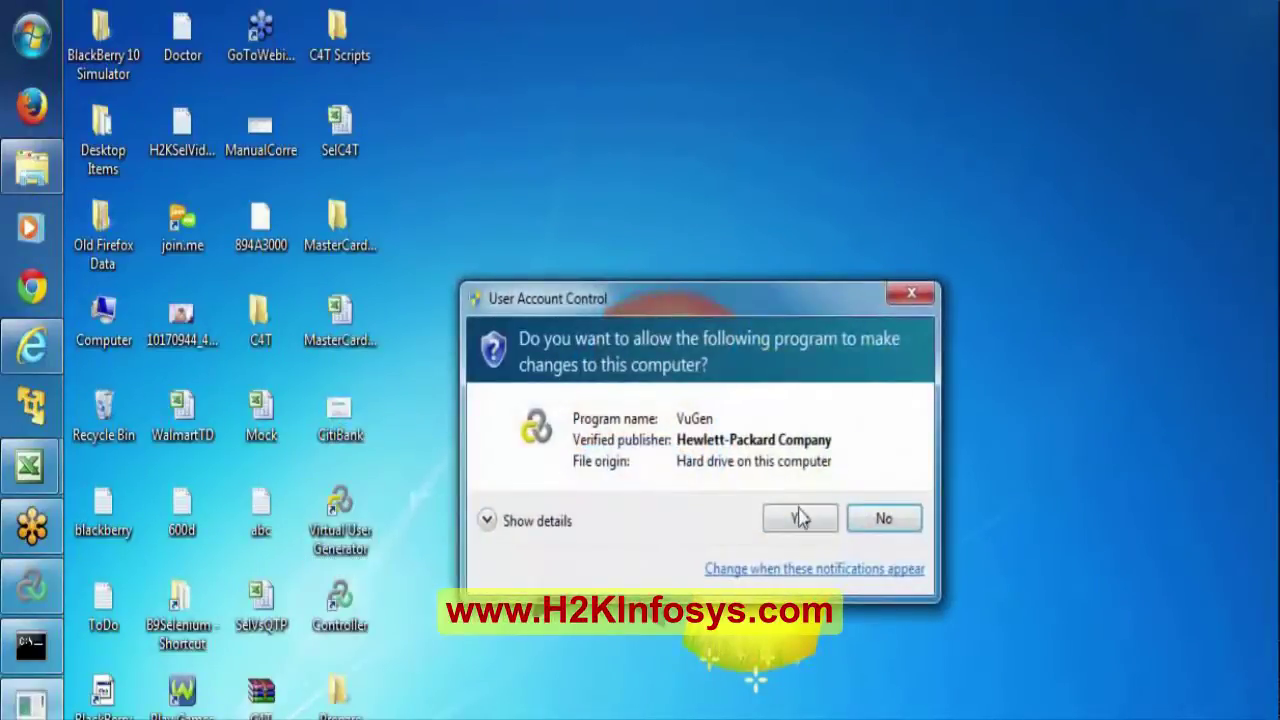
{"action": "left_click", "coordinate": [800, 518]}
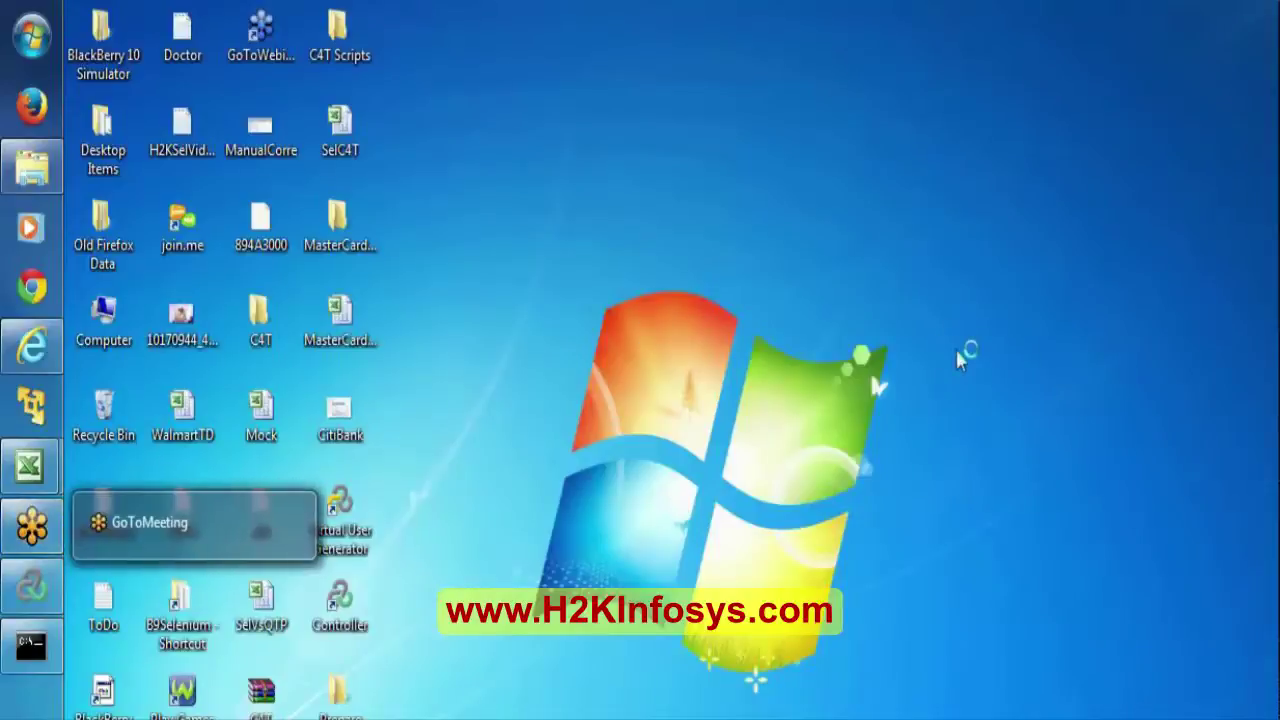
Restore the Controller, review ebaybookorder's 70% share in Design, then select each group in Run.
{"action": "left_click", "coordinate": [38, 592]}
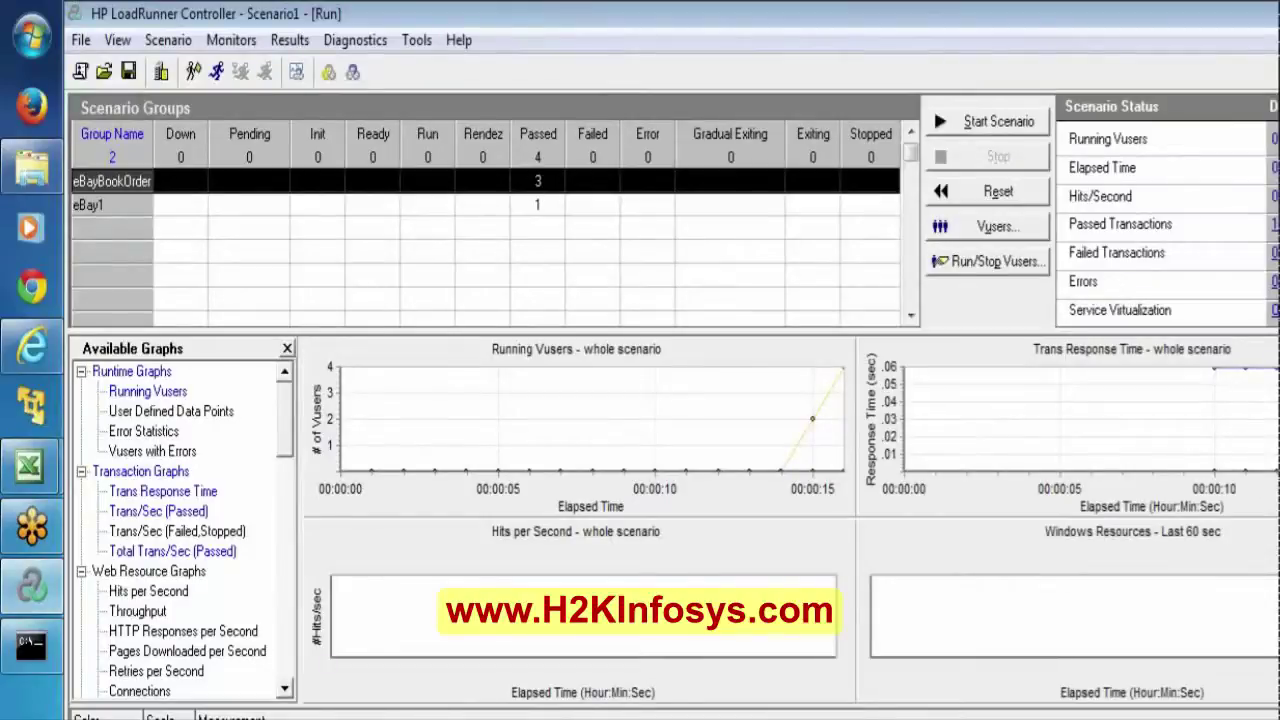
{"action": "left_click", "coordinate": [120, 715]}
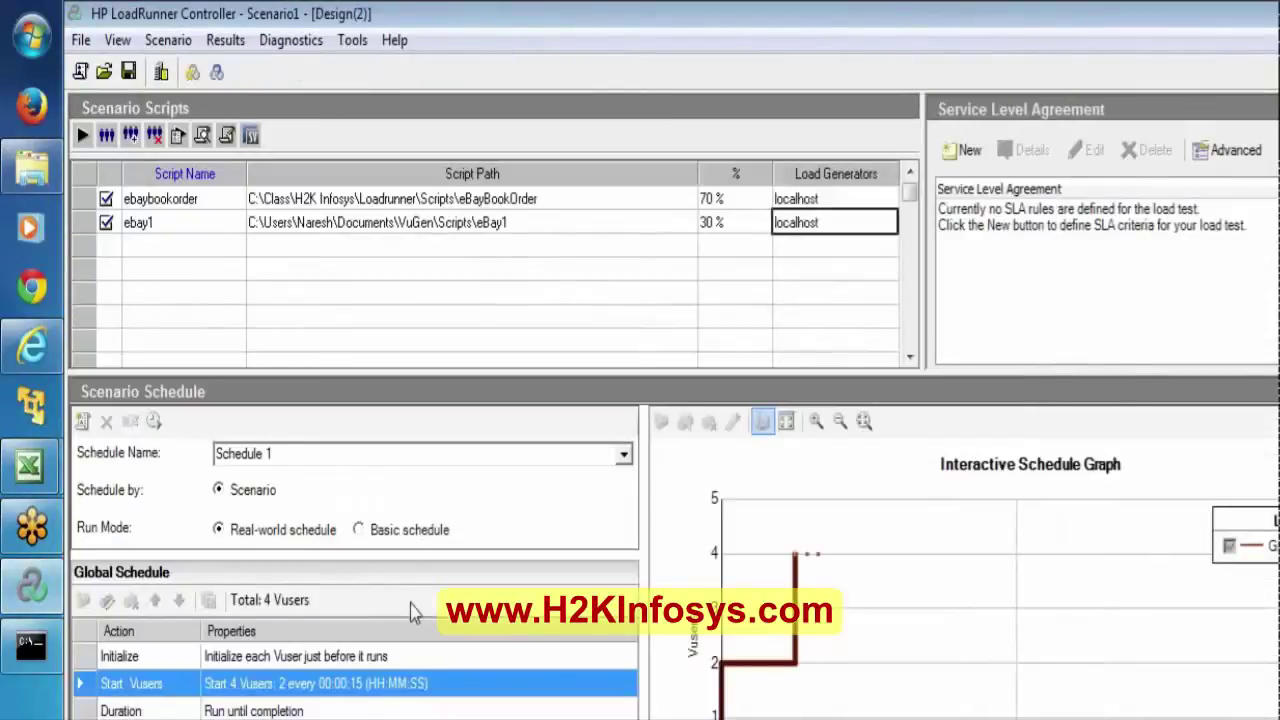
{"action": "left_click", "coordinate": [732, 195]}
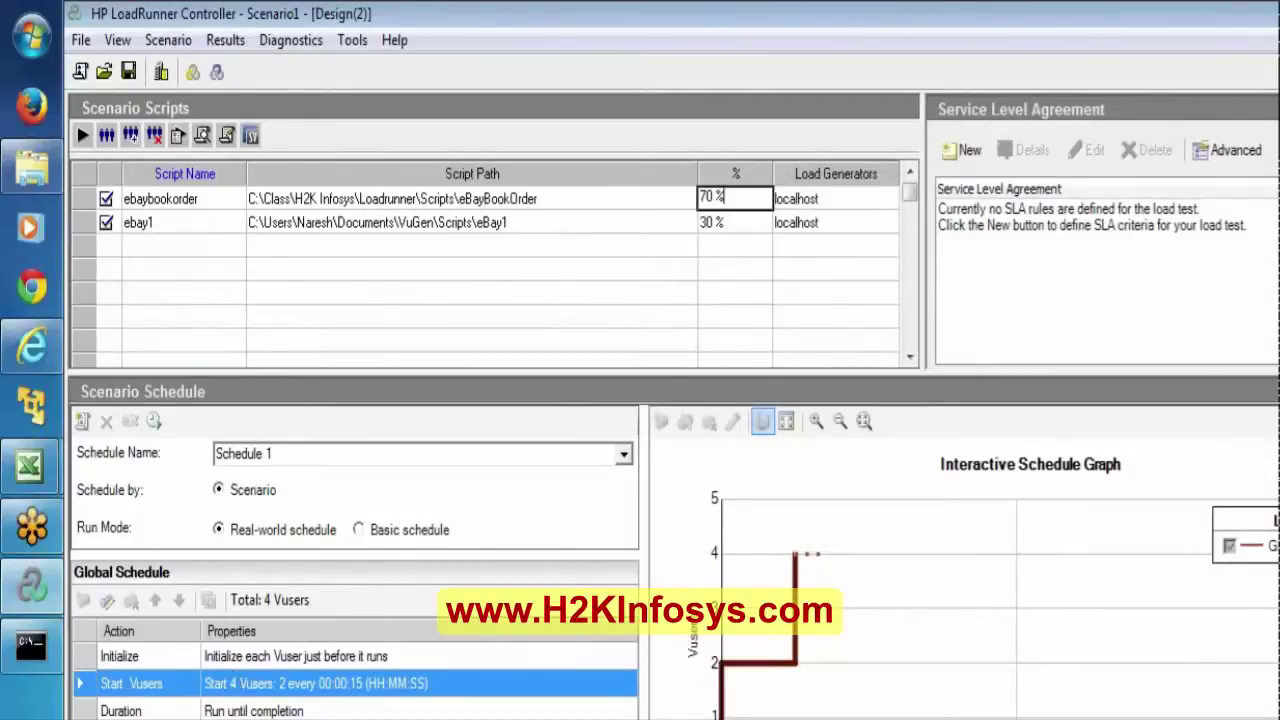
{"action": "left_click", "coordinate": [160, 715]}
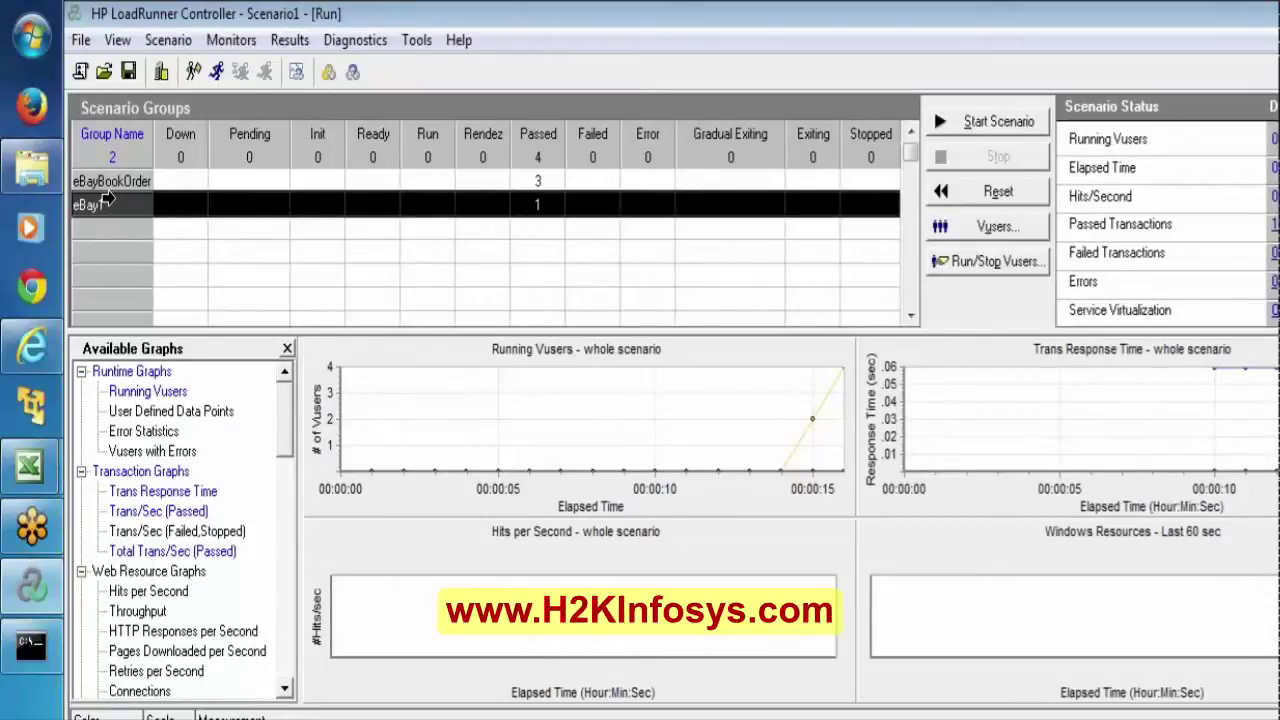
{"action": "left_click", "coordinate": [101, 182]}
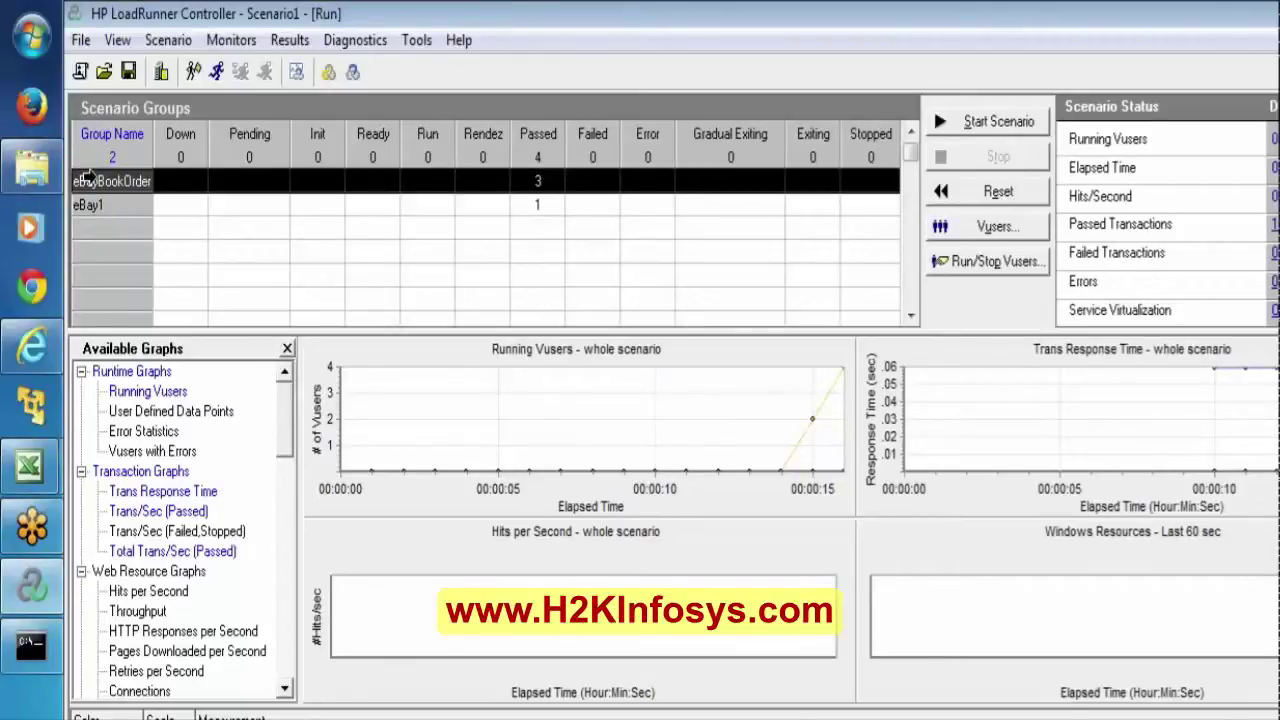
{"action": "left_click", "coordinate": [88, 207]}
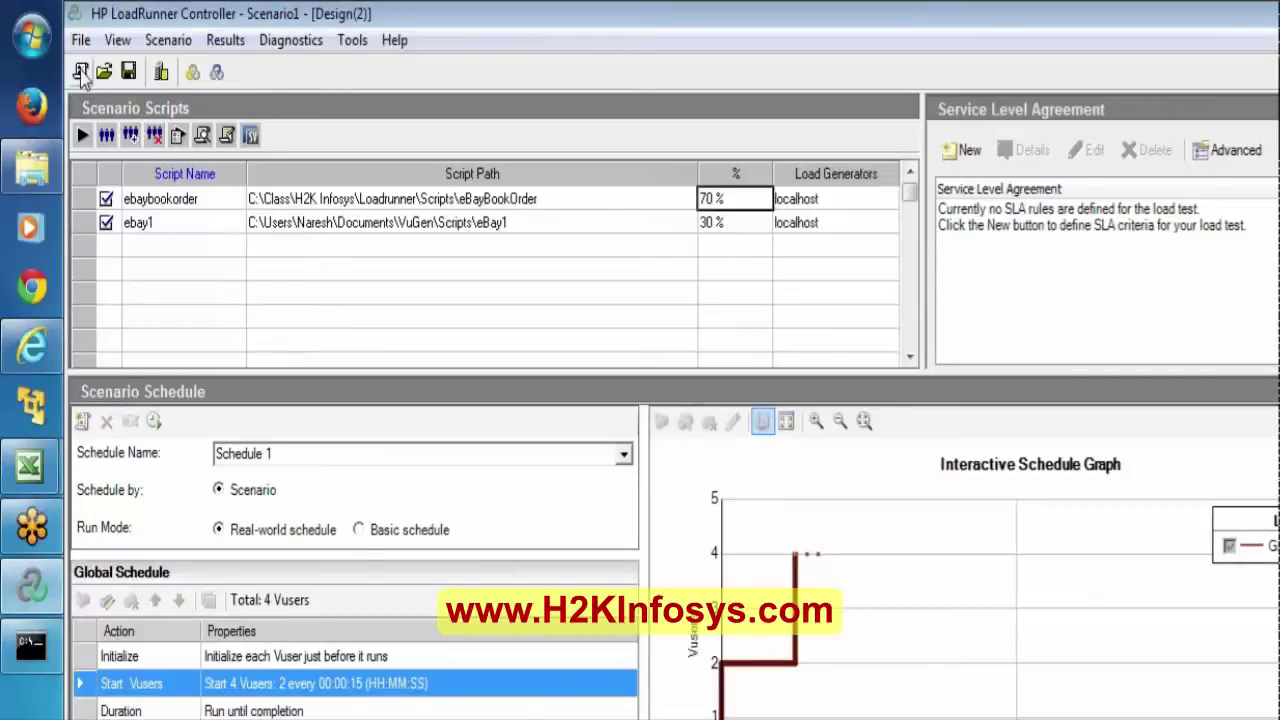
Start a new scenario, agree to save Scenario1, and browse to C:\Class\H2K Infosys.
{"action": "left_click", "coordinate": [81, 72]}
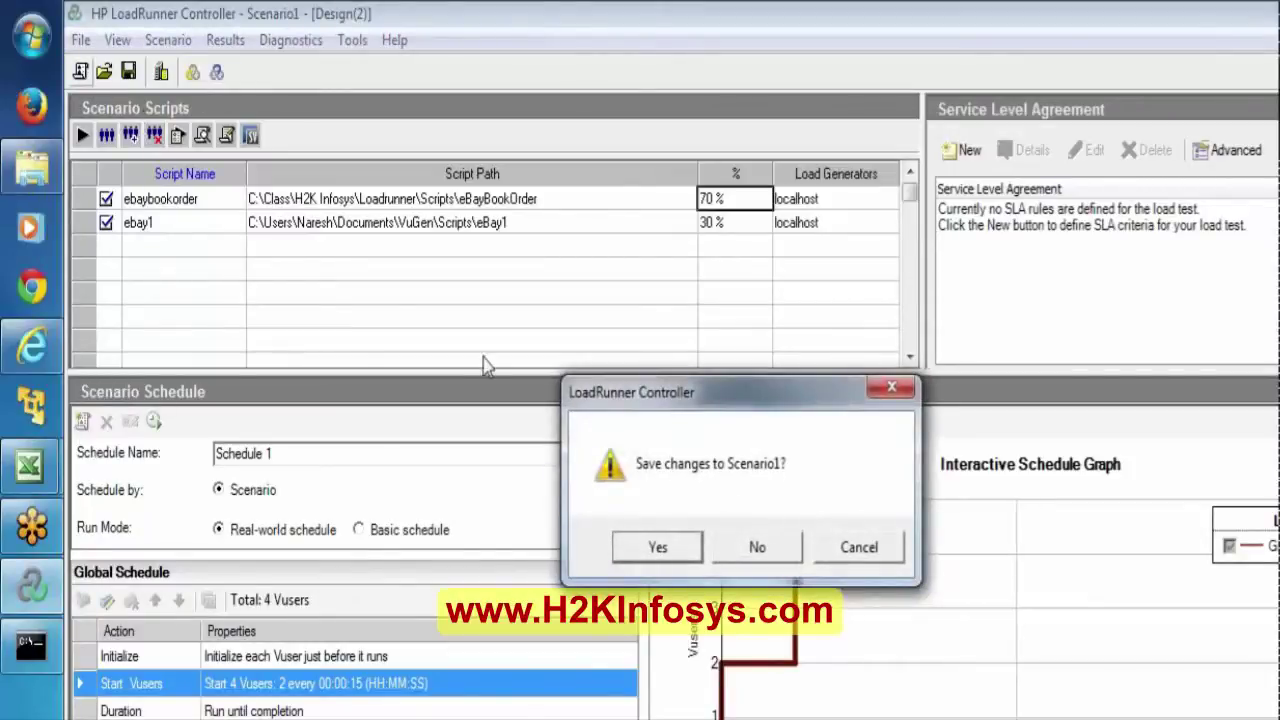
{"action": "left_click", "coordinate": [654, 546]}
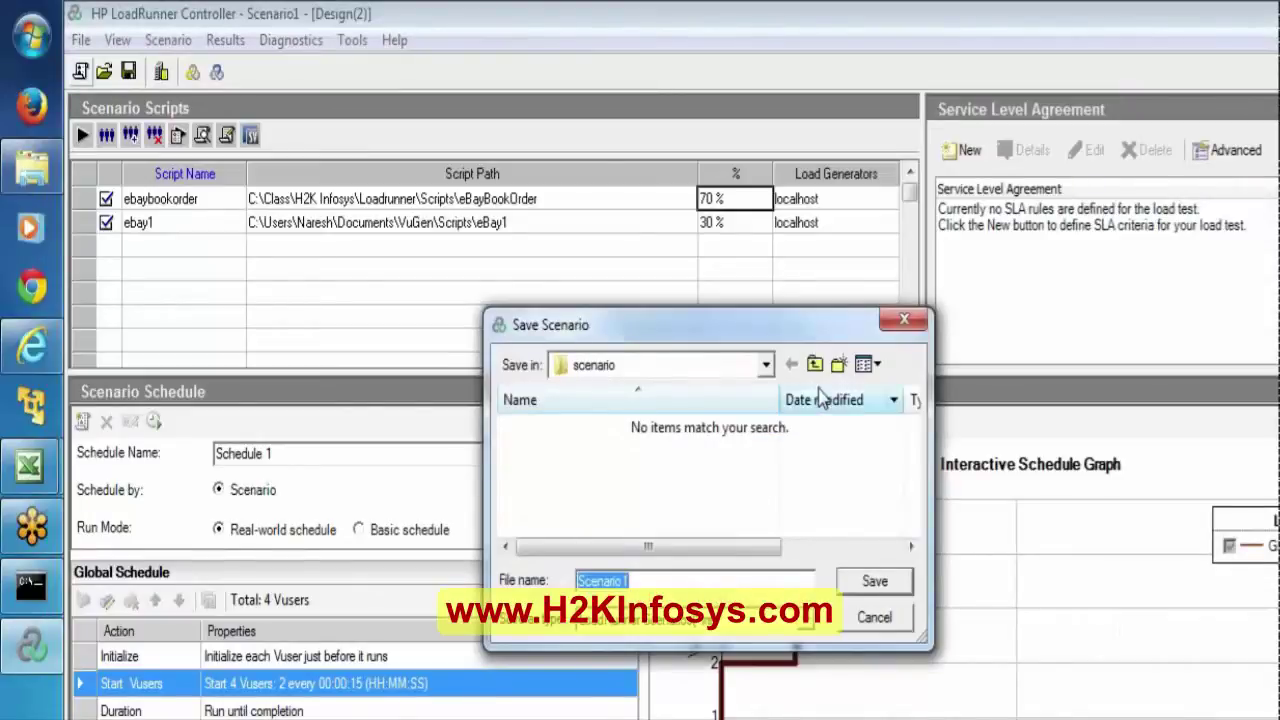
{"action": "left_click", "coordinate": [770, 366]}
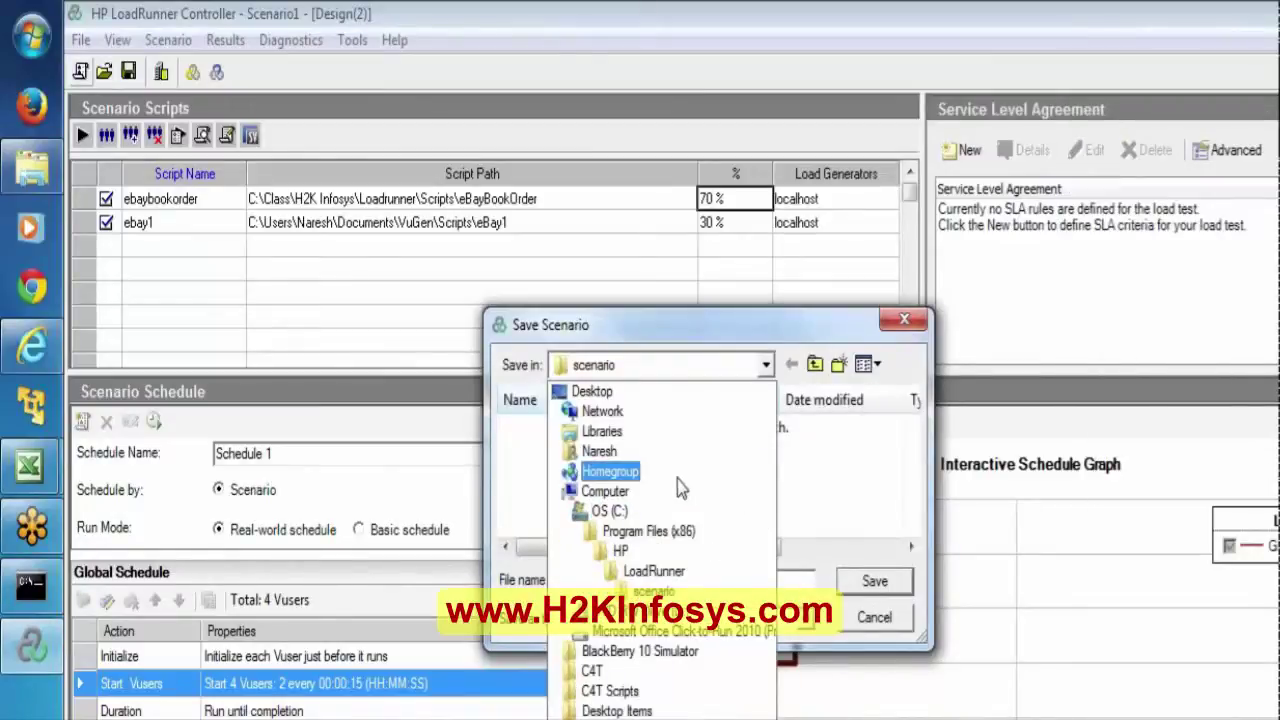
{"action": "left_click", "coordinate": [611, 512]}
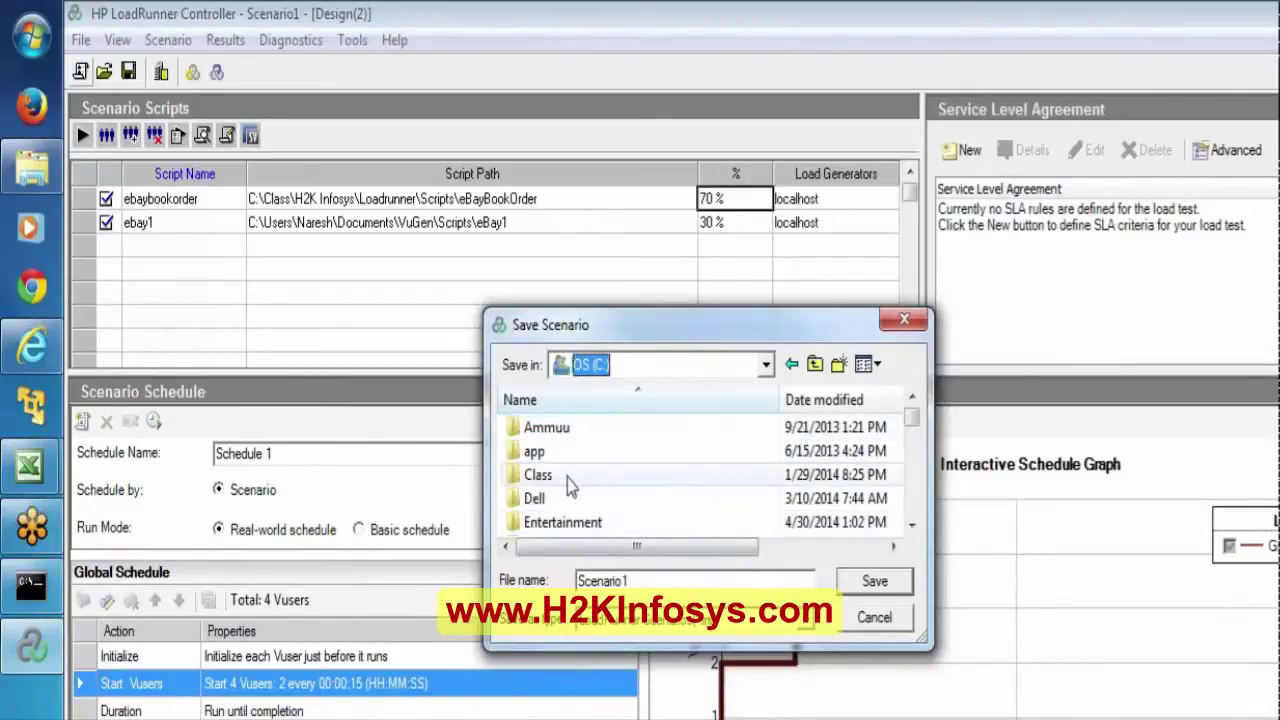
{"action": "double_click", "coordinate": [567, 478]}
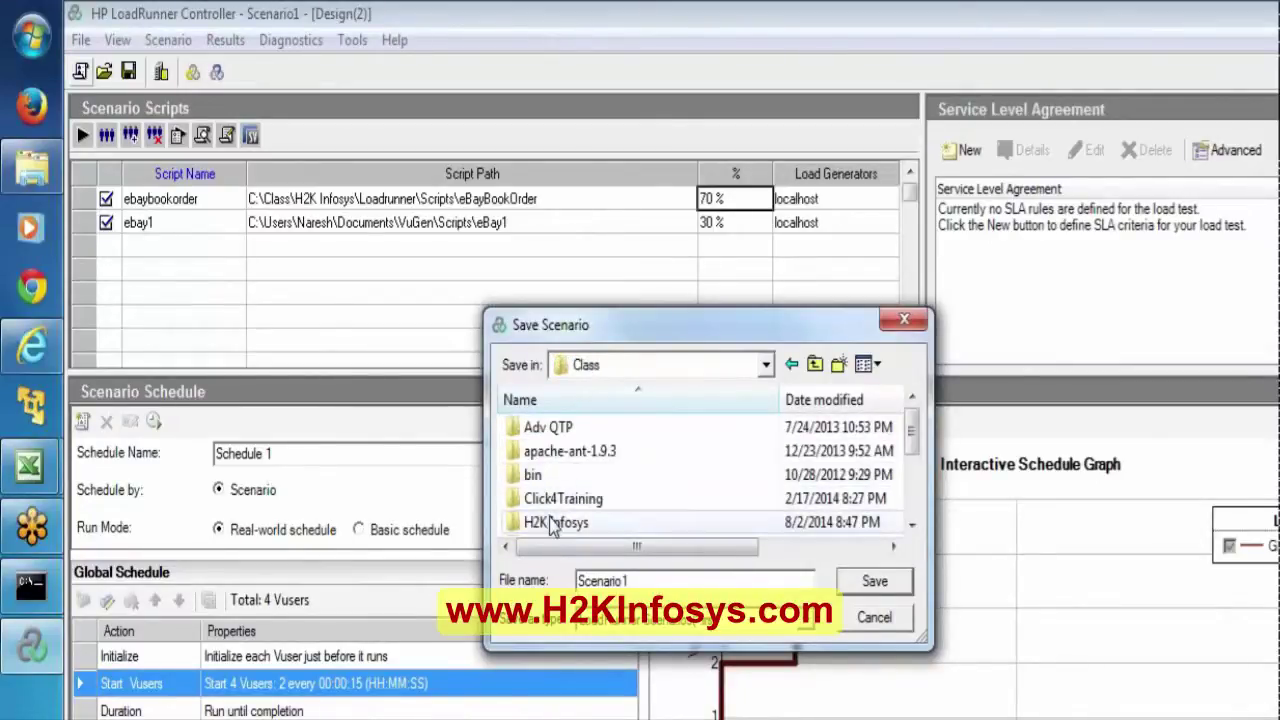
{"action": "left_click", "coordinate": [550, 524]}
{"action": "double_click", "coordinate": [552, 522]}
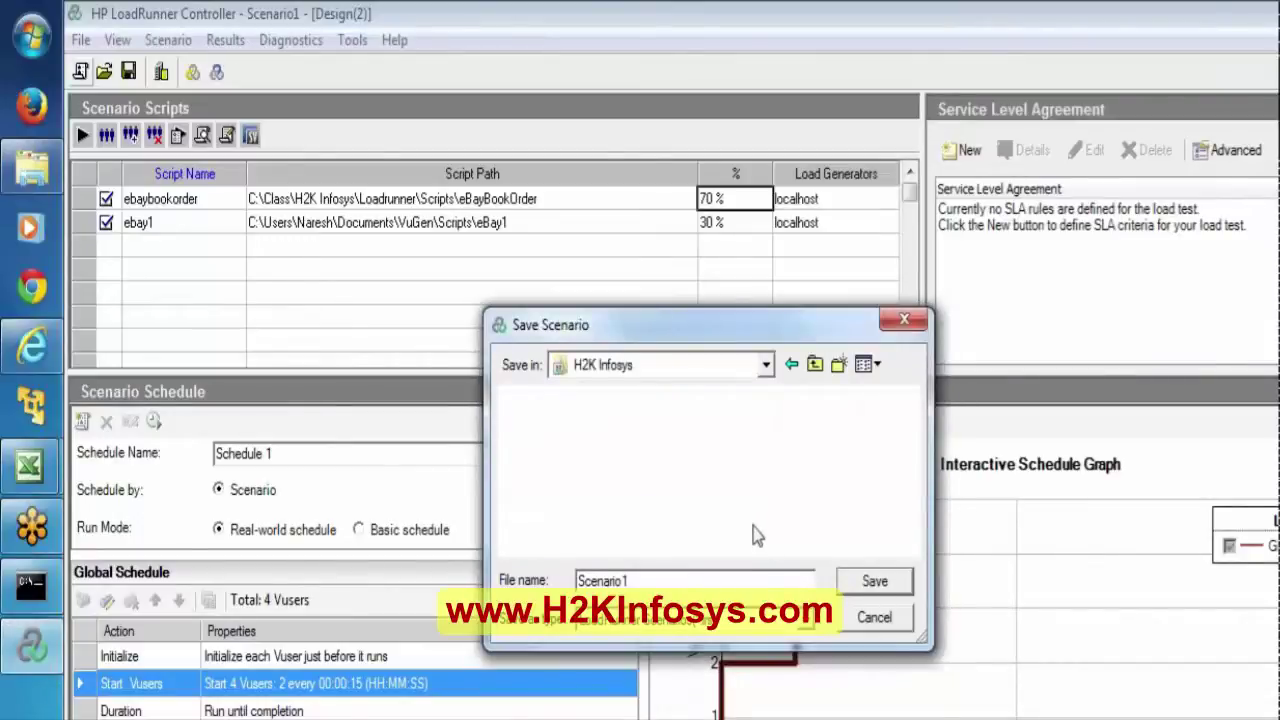
Open Loadrunner\Scripts and save the scenario as ScnWithpercentageMode.
{"action": "left_click", "coordinate": [670, 440]}
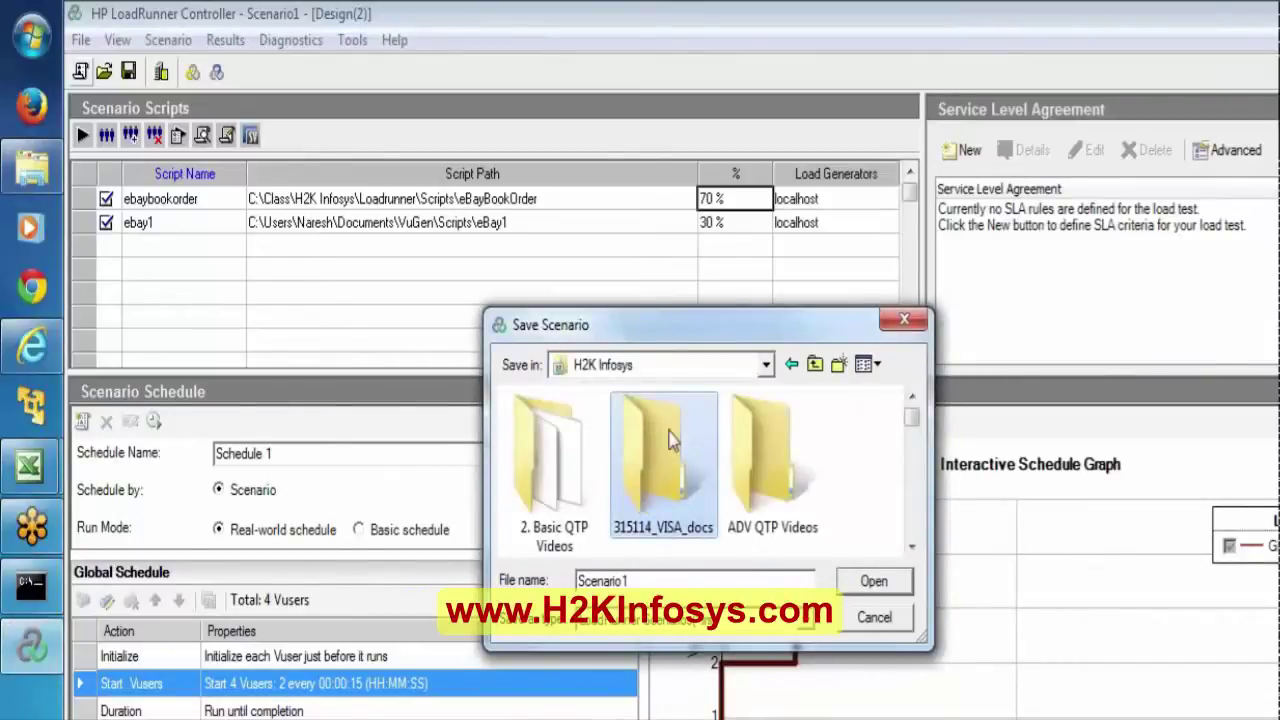
{"action": "scroll", "coordinate": [670, 440], "scroll_direction": "down", "scroll_amount": 2}
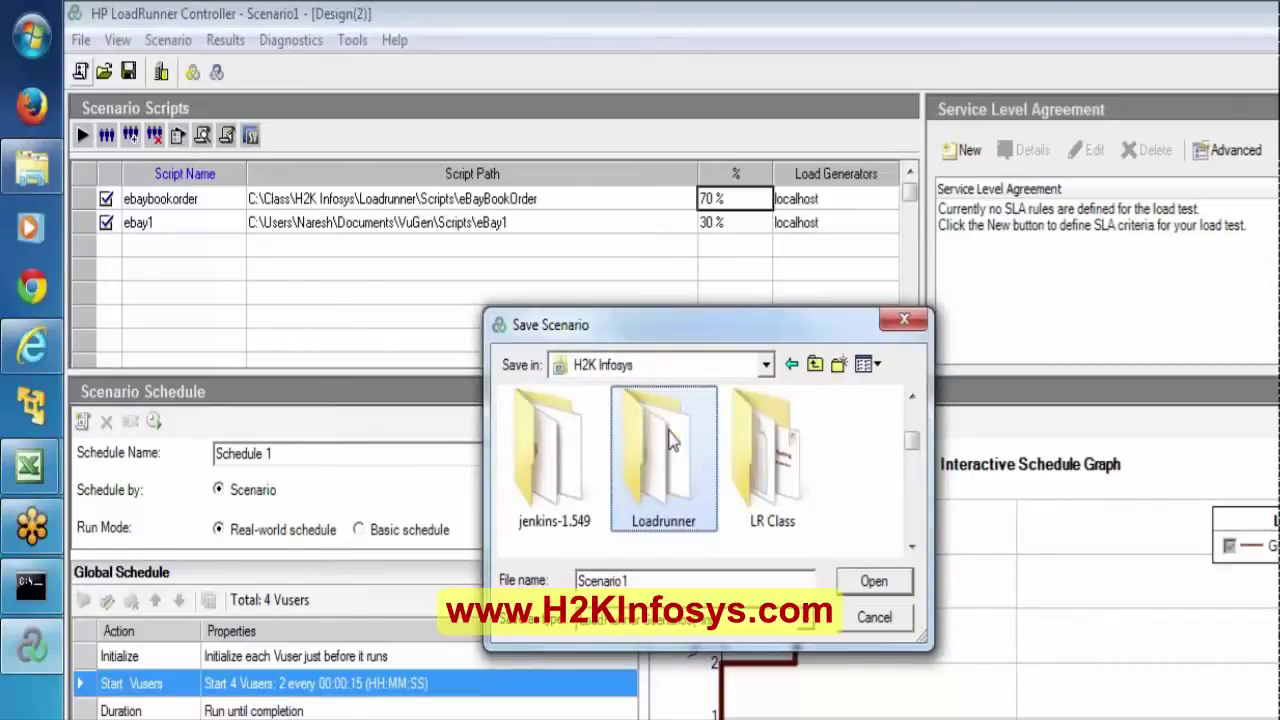
{"action": "double_click", "coordinate": [670, 440]}
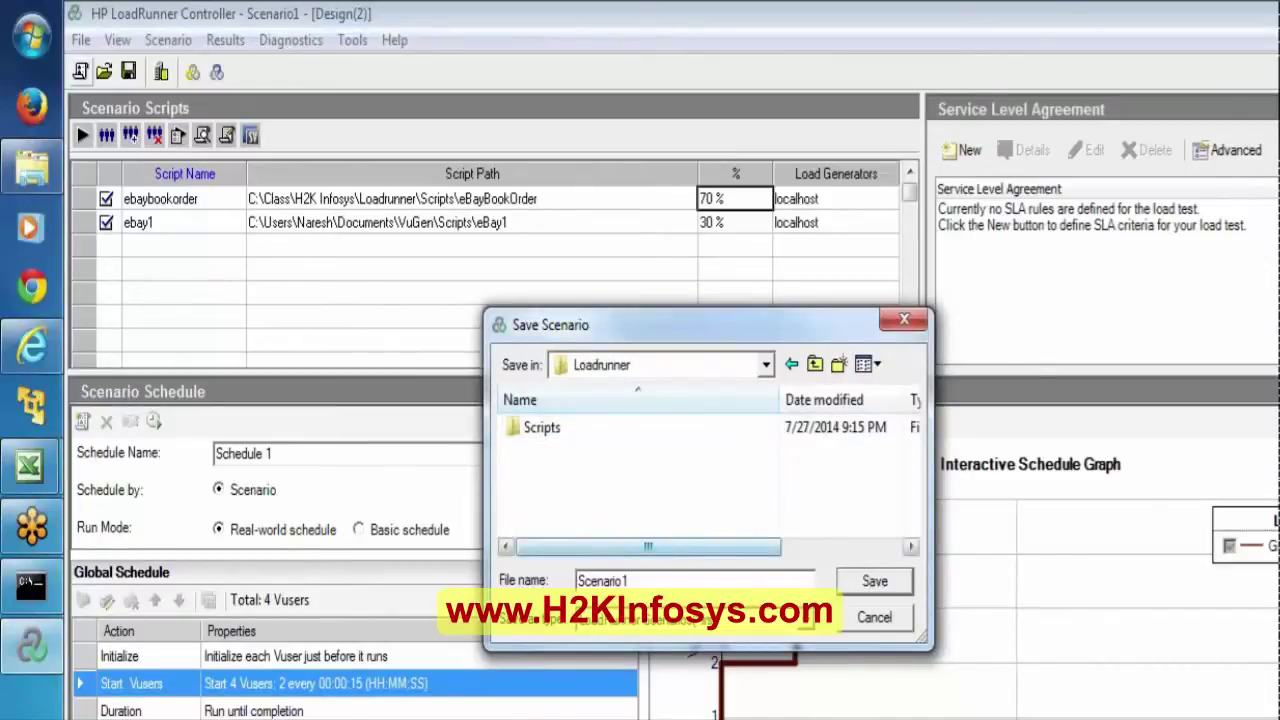
{"action": "double_click", "coordinate": [530, 438]}
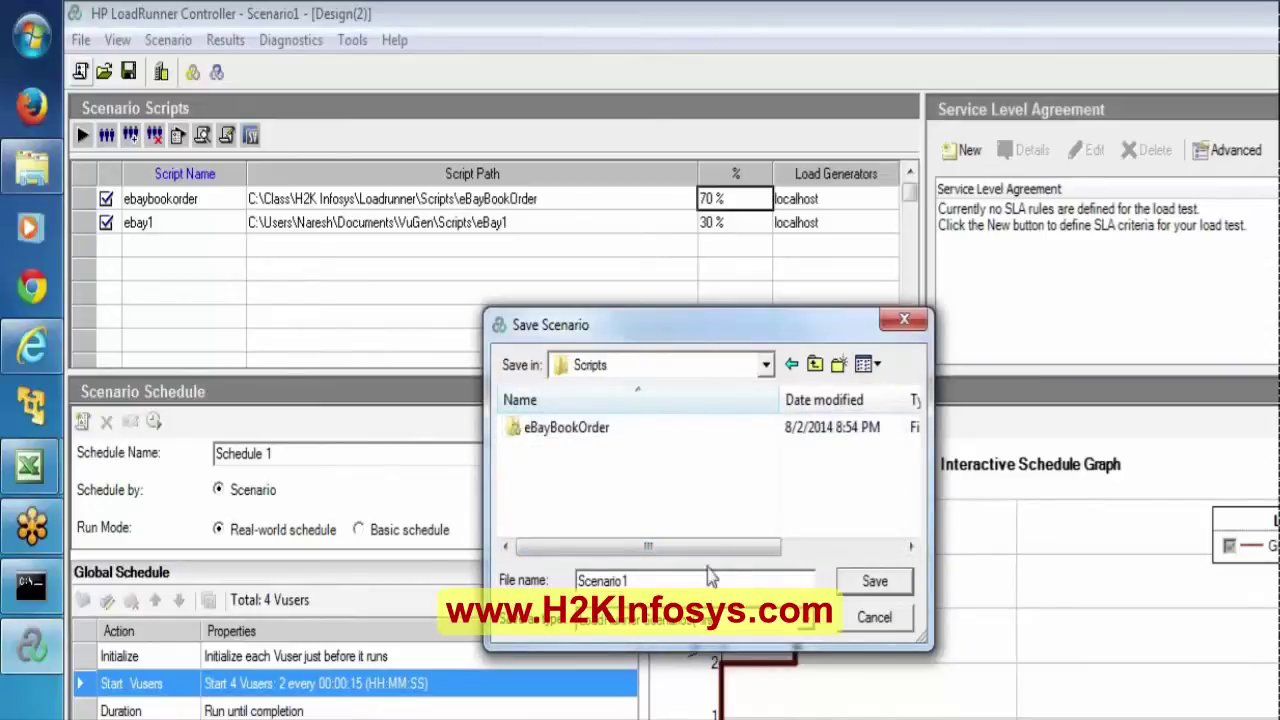
{"action": "key", "text": "ctrl+a"}
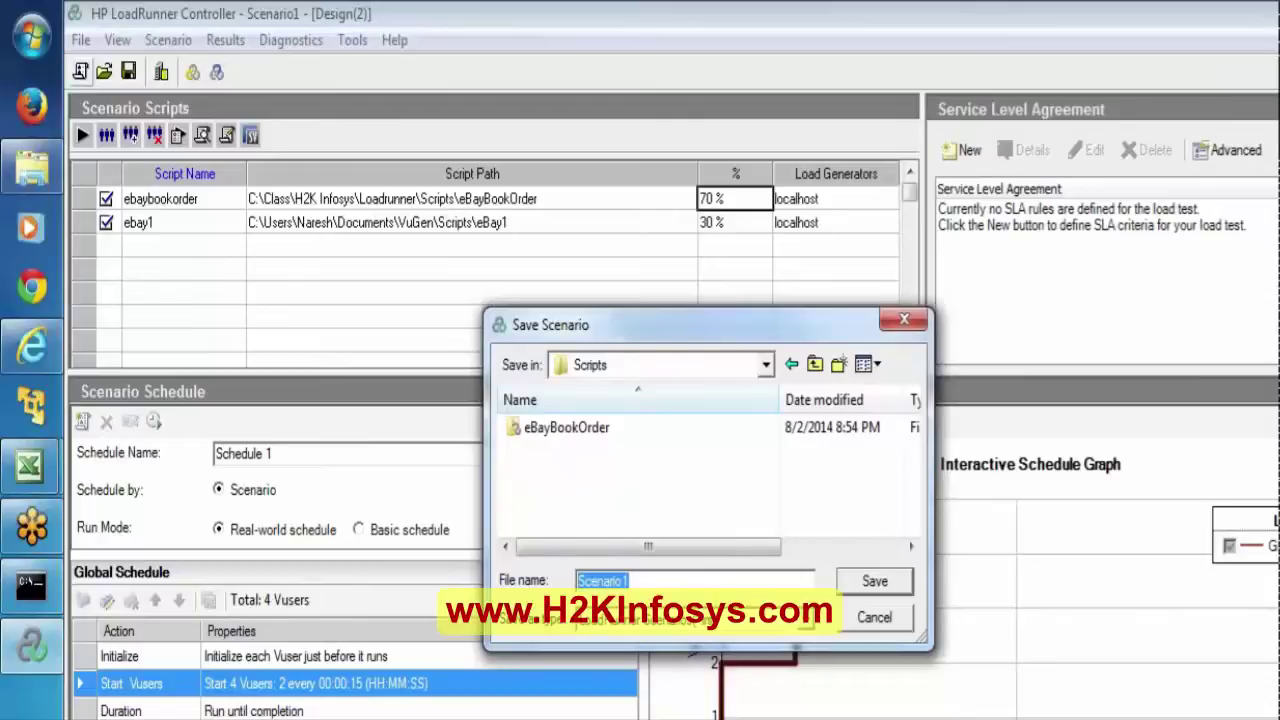
{"action": "type", "text": "ScnWithpercent"}
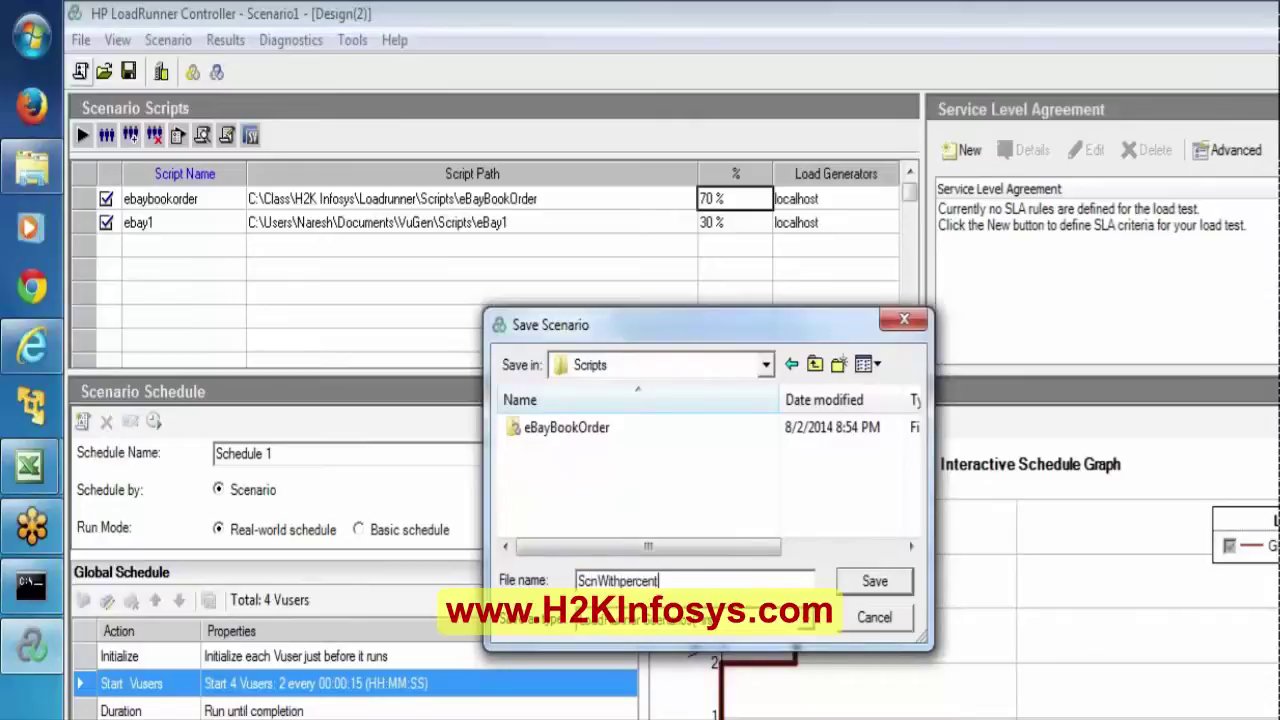
{"action": "type", "text": "ageMode"}
{"action": "key", "text": "Return"}
{"action": "key", "text": "ctrl+n"}
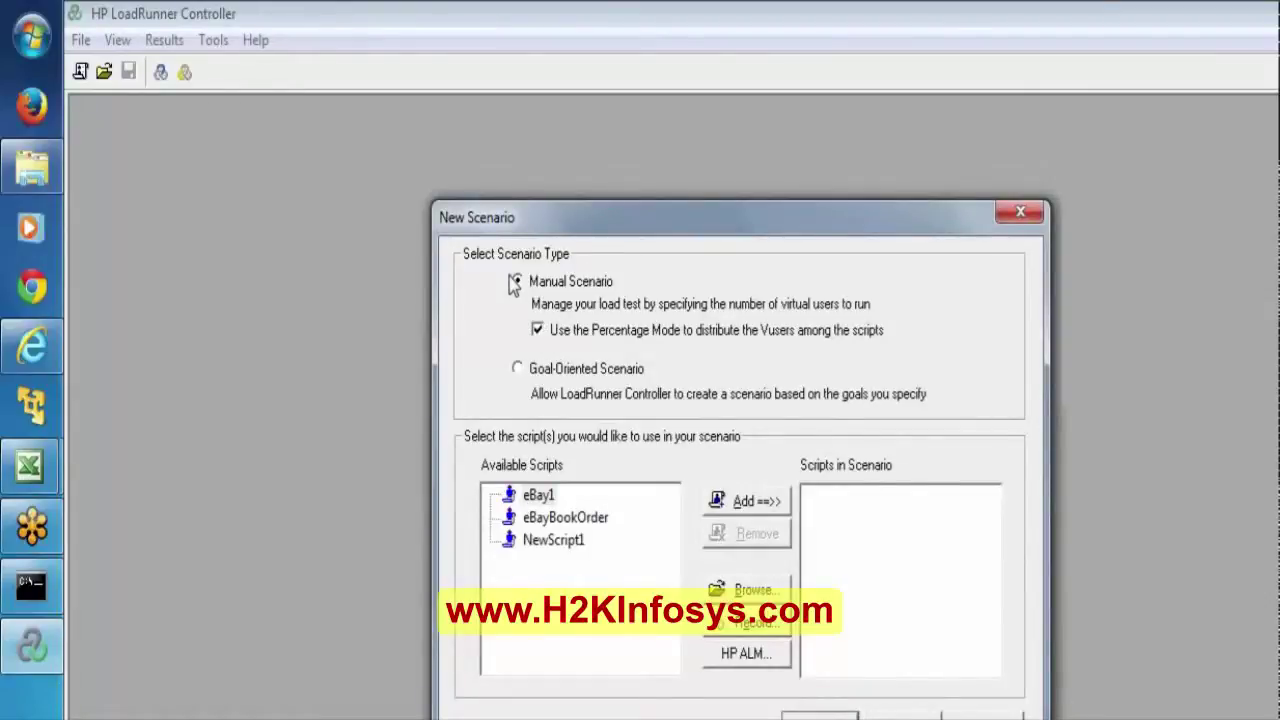
Turn Percentage Mode off, dismiss the New Scenario dialog, and switch to Virtual User Generator.
{"action": "left_click", "coordinate": [539, 332]}
{"action": "left_click", "coordinate": [539, 332]}
{"action": "left_click", "coordinate": [539, 333]}
{"action": "left_click", "coordinate": [980, 716]}
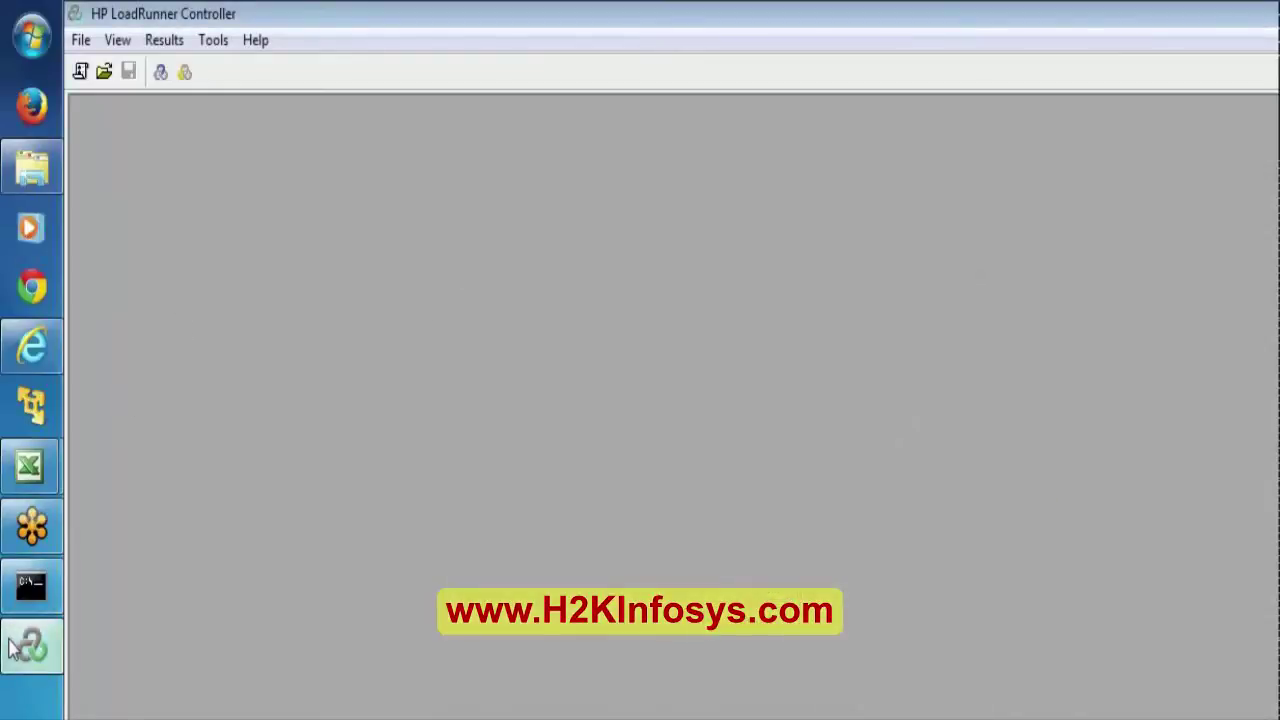
{"action": "left_click", "coordinate": [30, 645]}
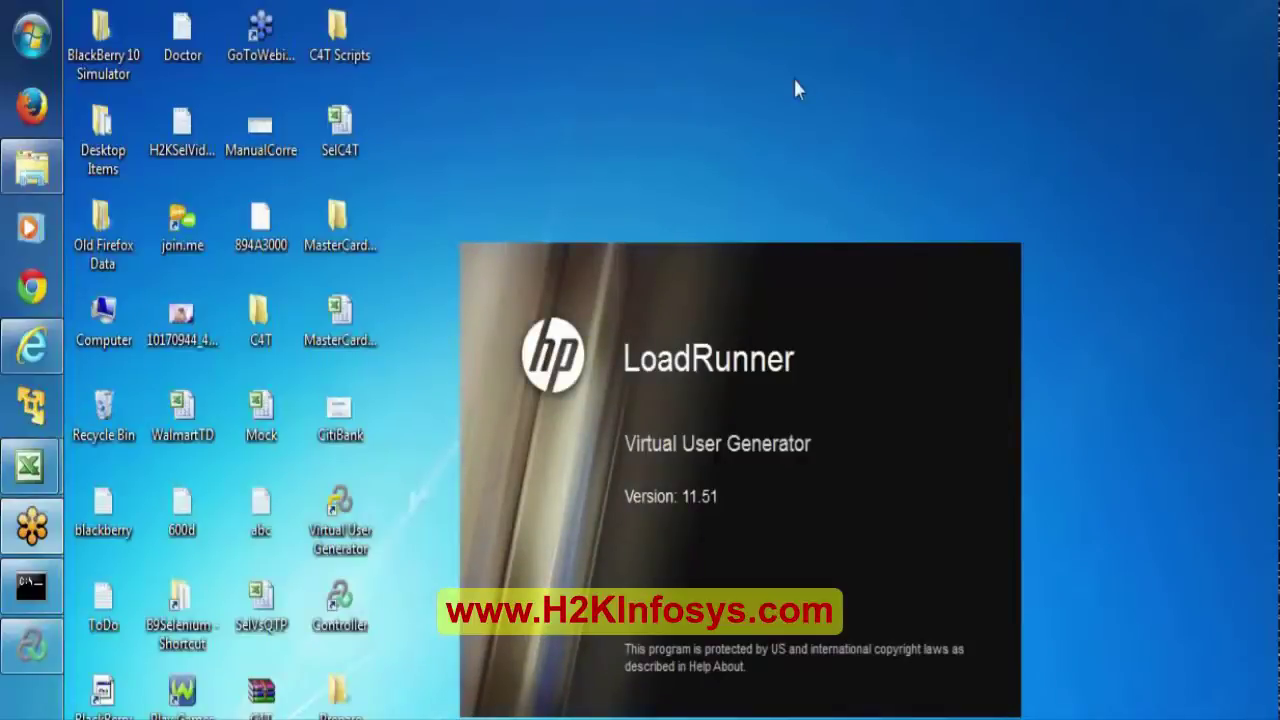
Load the Web Tours site in Internet Explorer and review its administration options.
{"action": "left_click", "coordinate": [10, 345]}
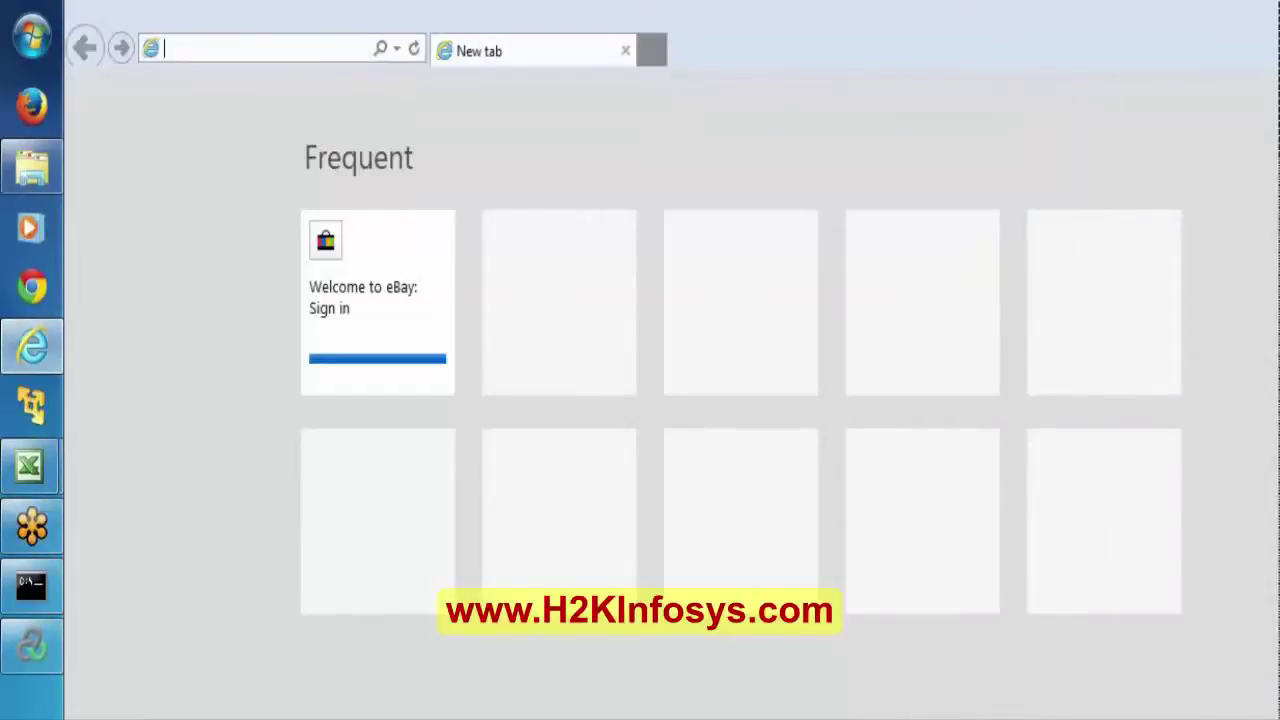
{"action": "type", "text": "http://127.0.0.1:1080/WebTours/index.htm"}
{"action": "key", "text": "Return"}
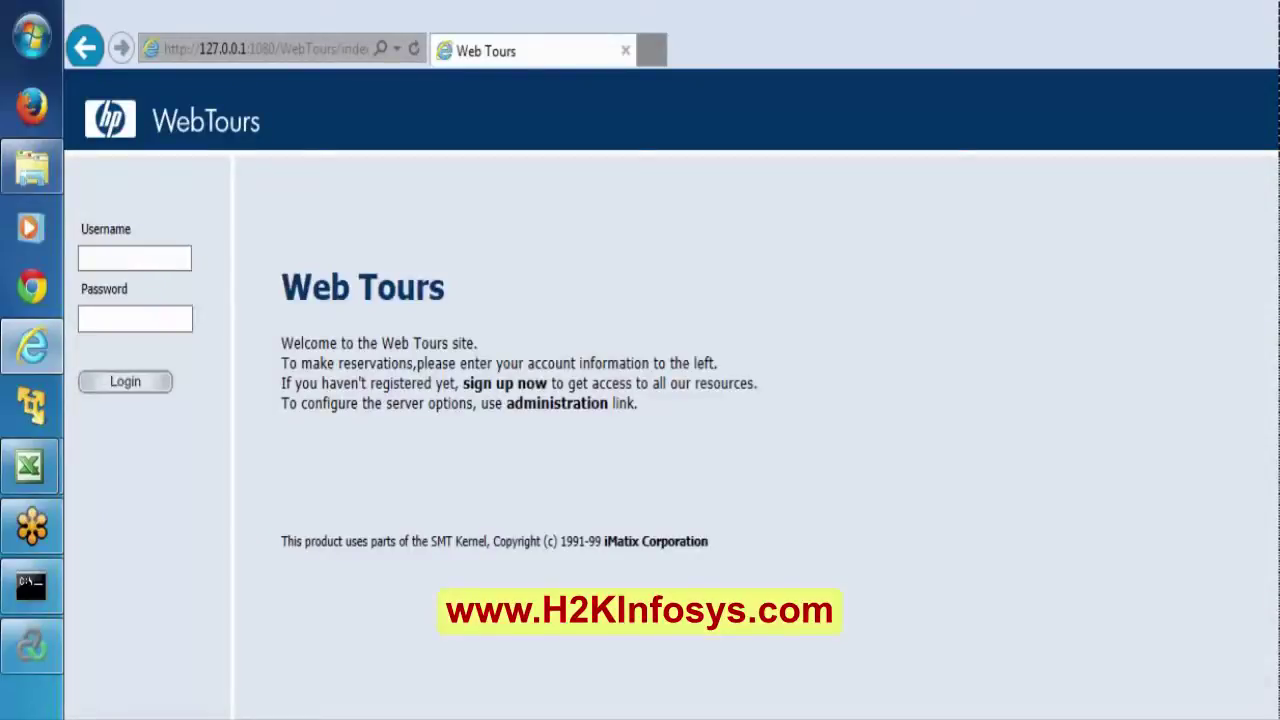
{"action": "left_click", "coordinate": [571, 410]}
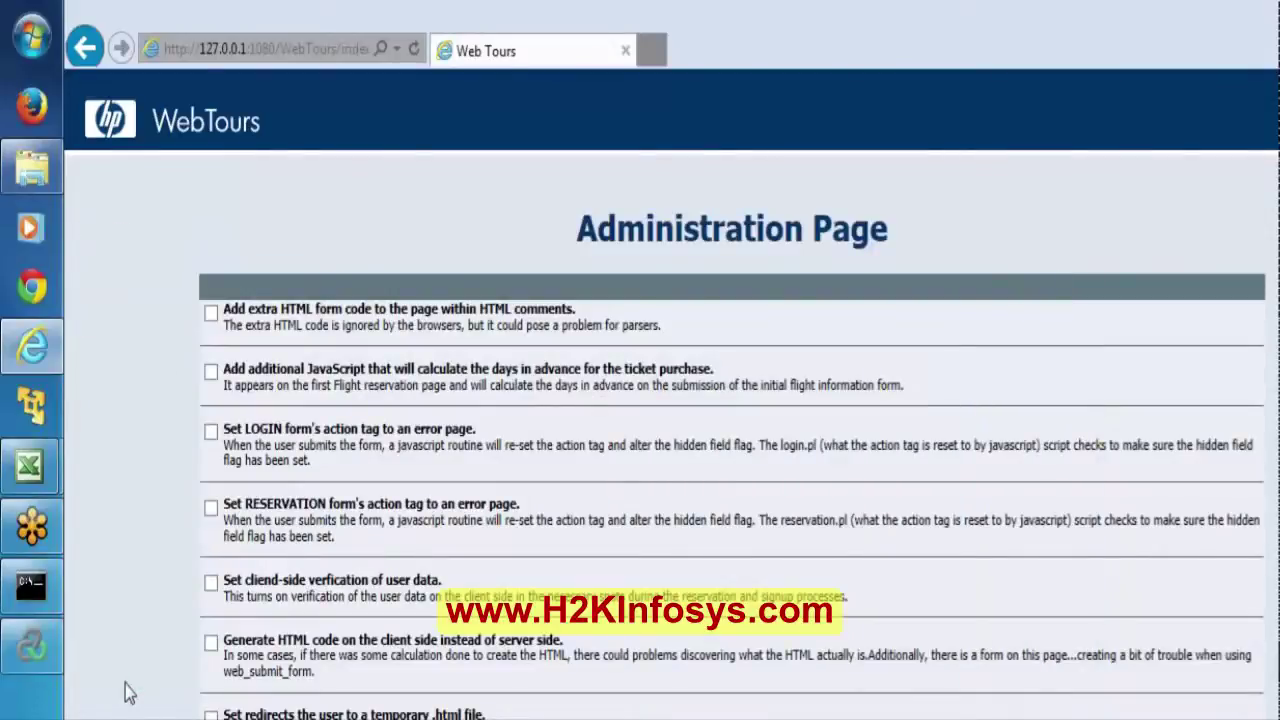
{"action": "scroll", "coordinate": [128, 692], "scroll_direction": "down", "scroll_amount": 3}
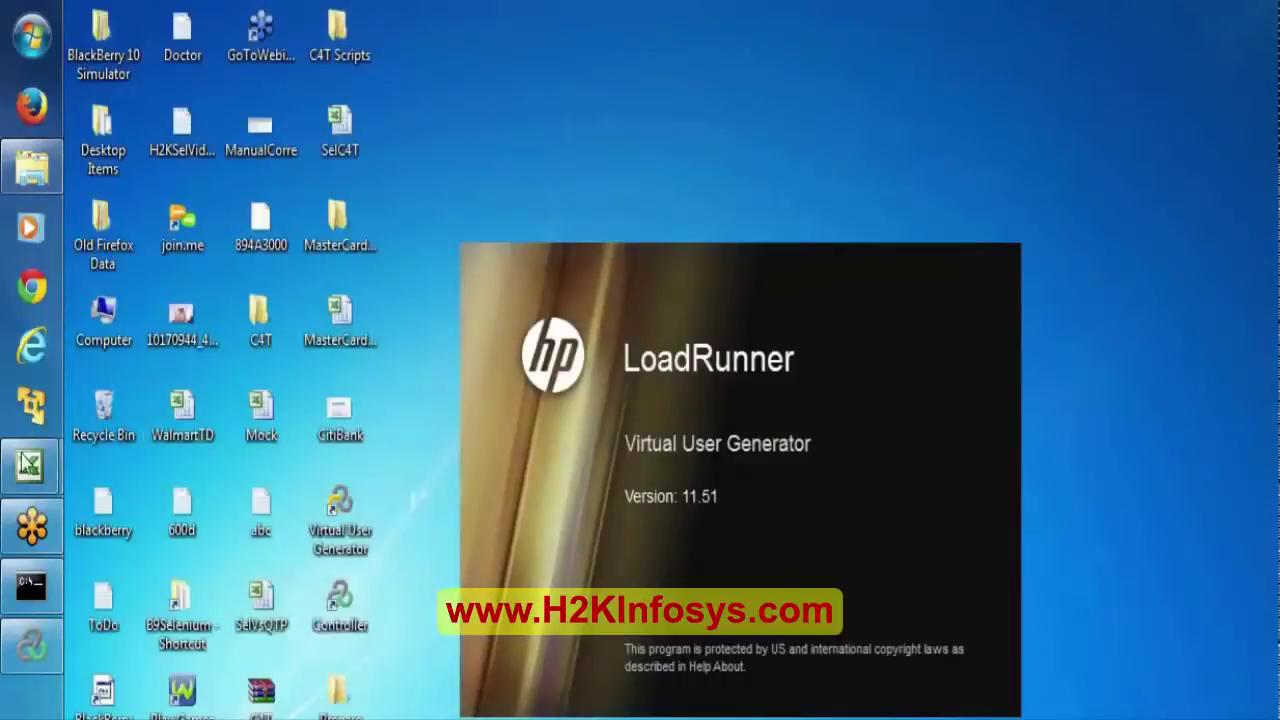
{"action": "left_click", "coordinate": [29, 465]}
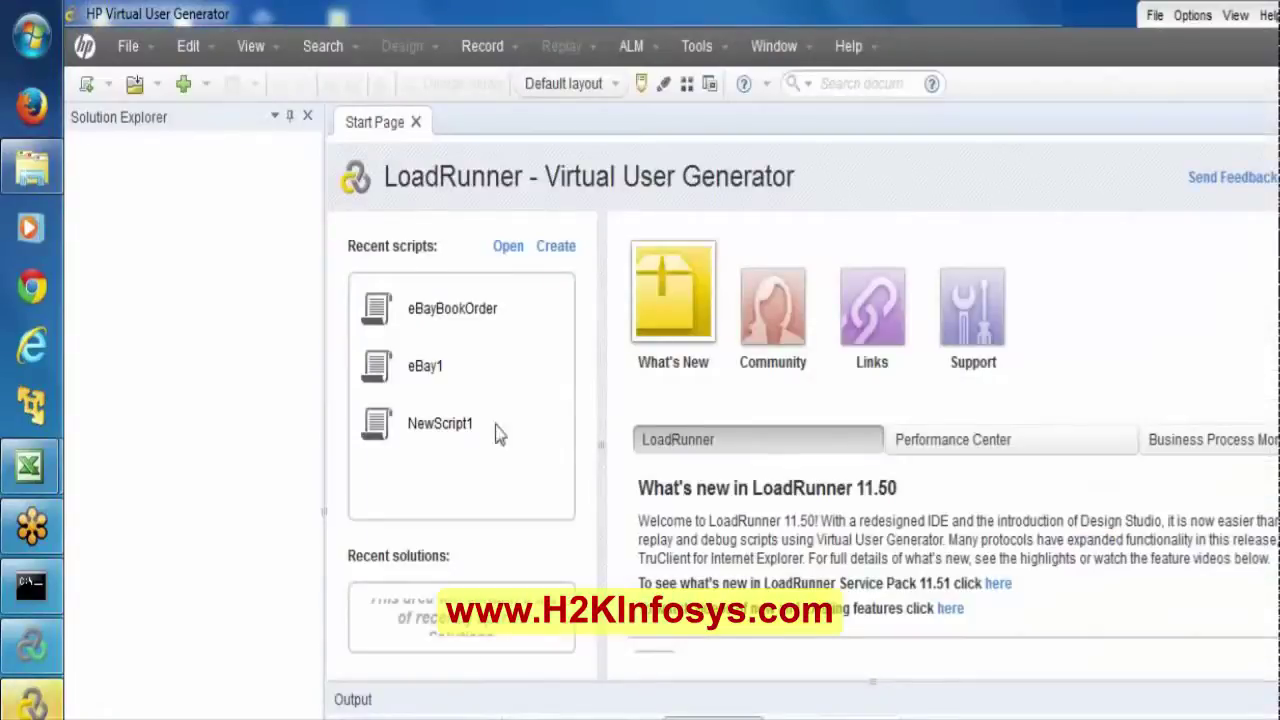
Create a Web - HTTP/HTML script, entering WebTours_1 as the name, and open its Action code.
{"action": "left_click", "coordinate": [86, 86]}
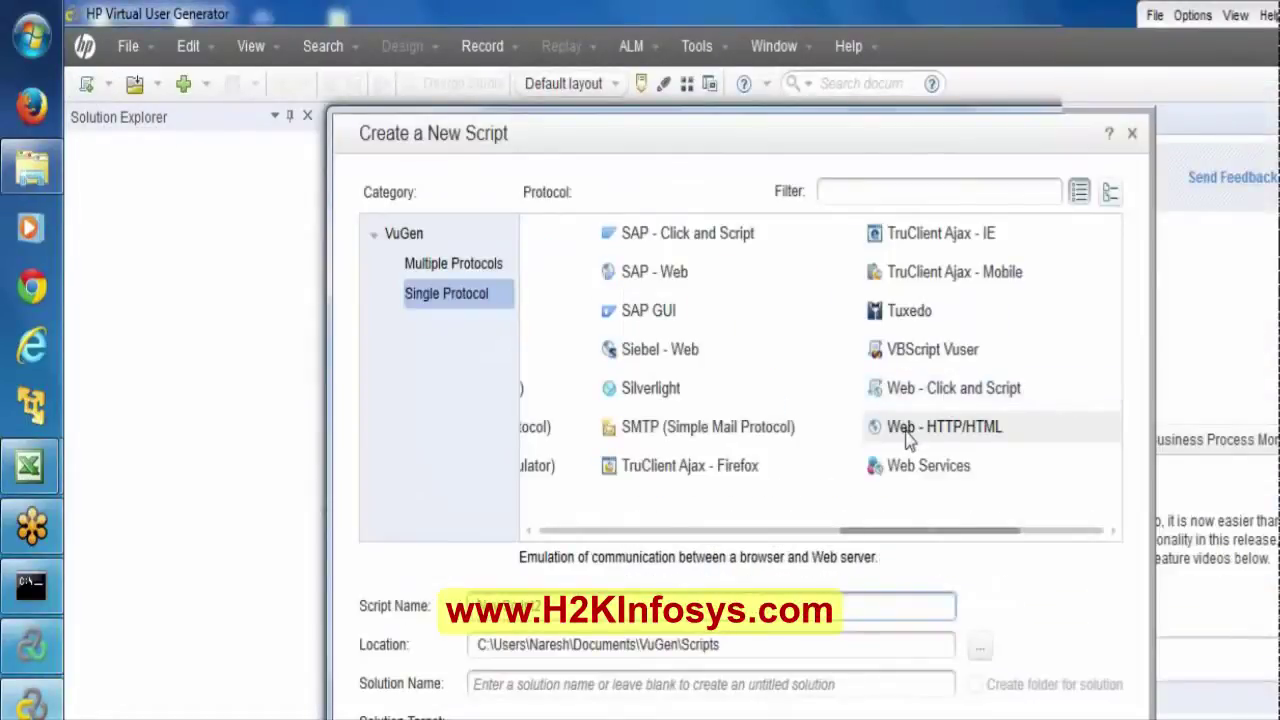
{"action": "left_click", "coordinate": [906, 436]}
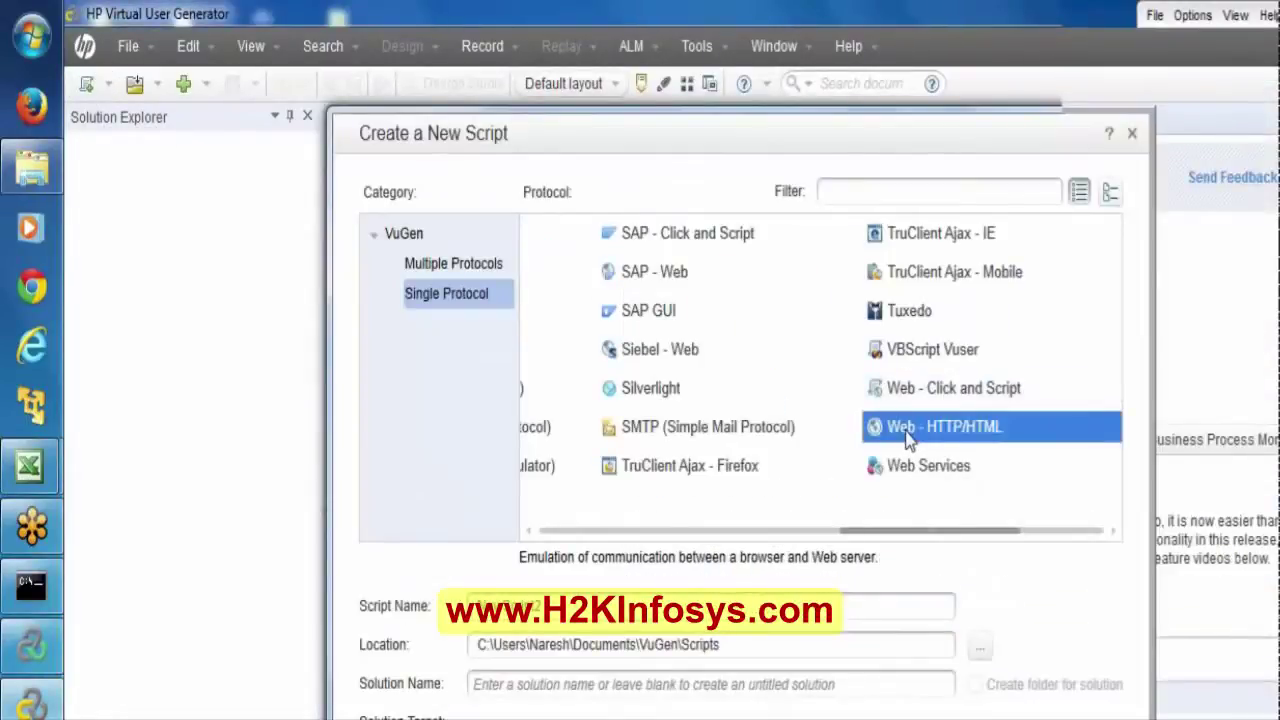
{"action": "left_click", "coordinate": [618, 610]}
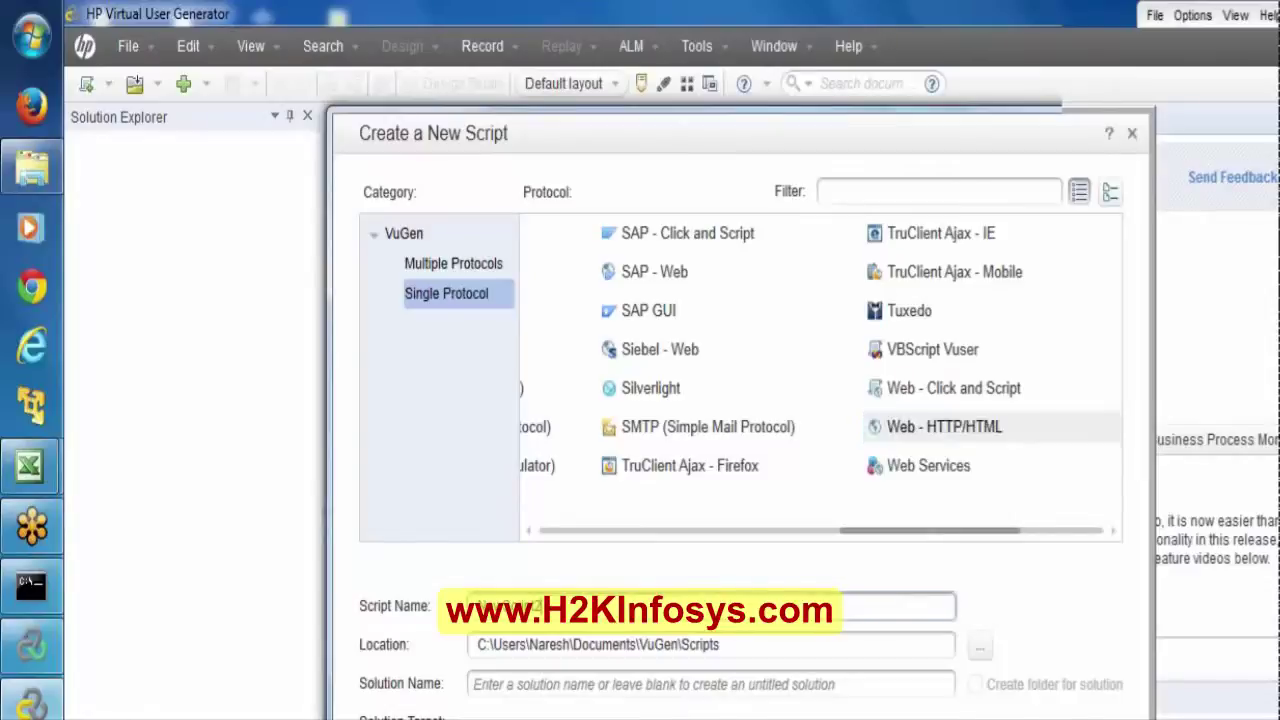
{"action": "type", "text": "WebTours_1"}
{"action": "key", "text": "Return"}
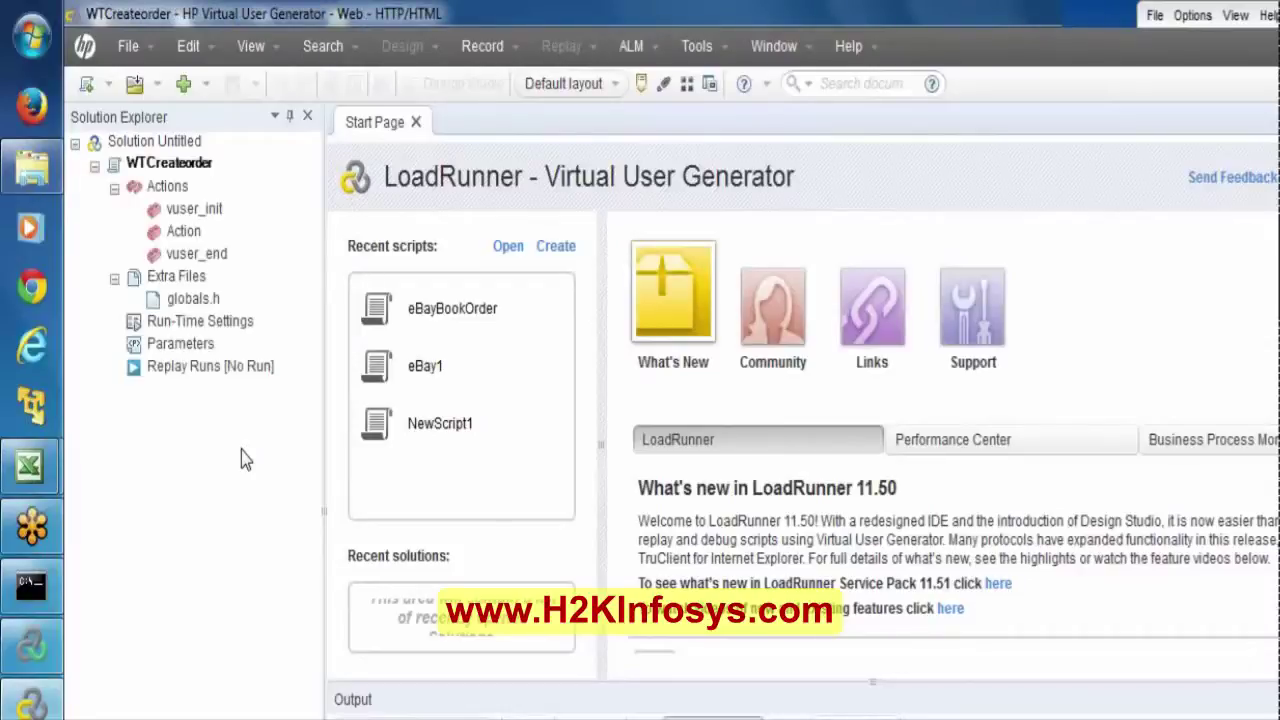
{"action": "double_click", "coordinate": [183, 230]}
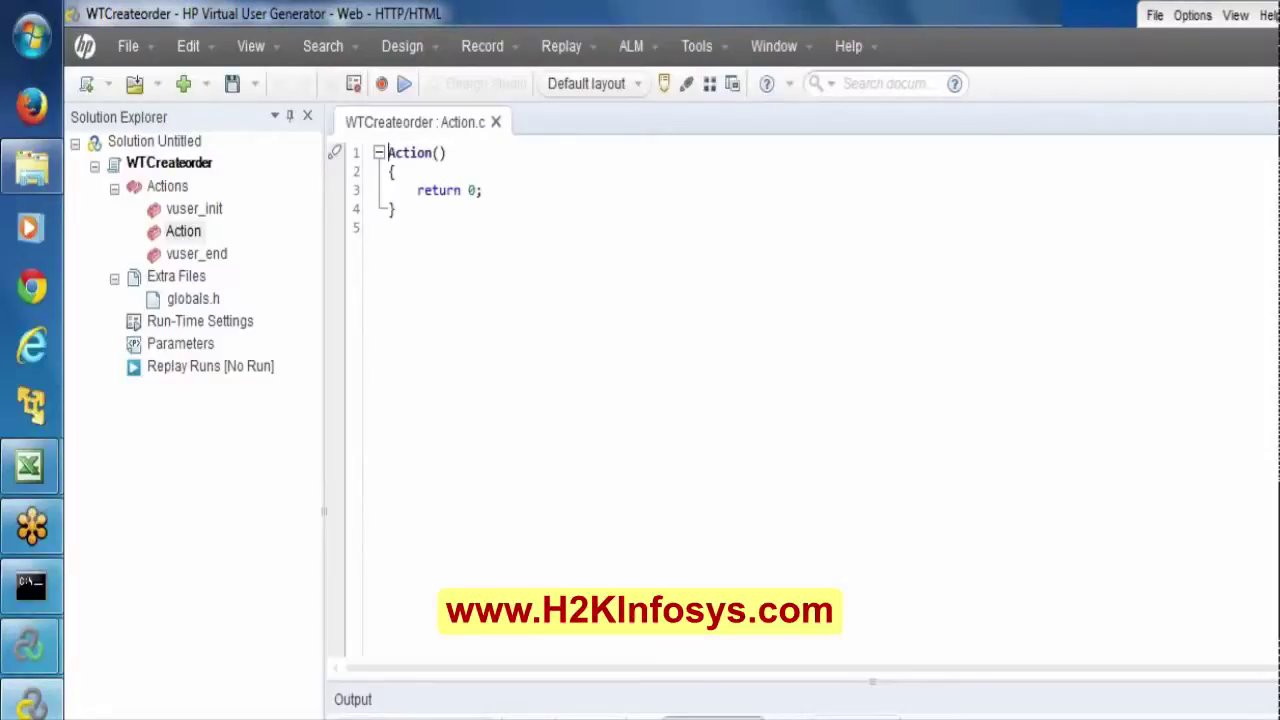
Bring the LoadRunner Controller forward and dismiss its driver dll error.
{"action": "mouse_move", "coordinate": [30, 465]}
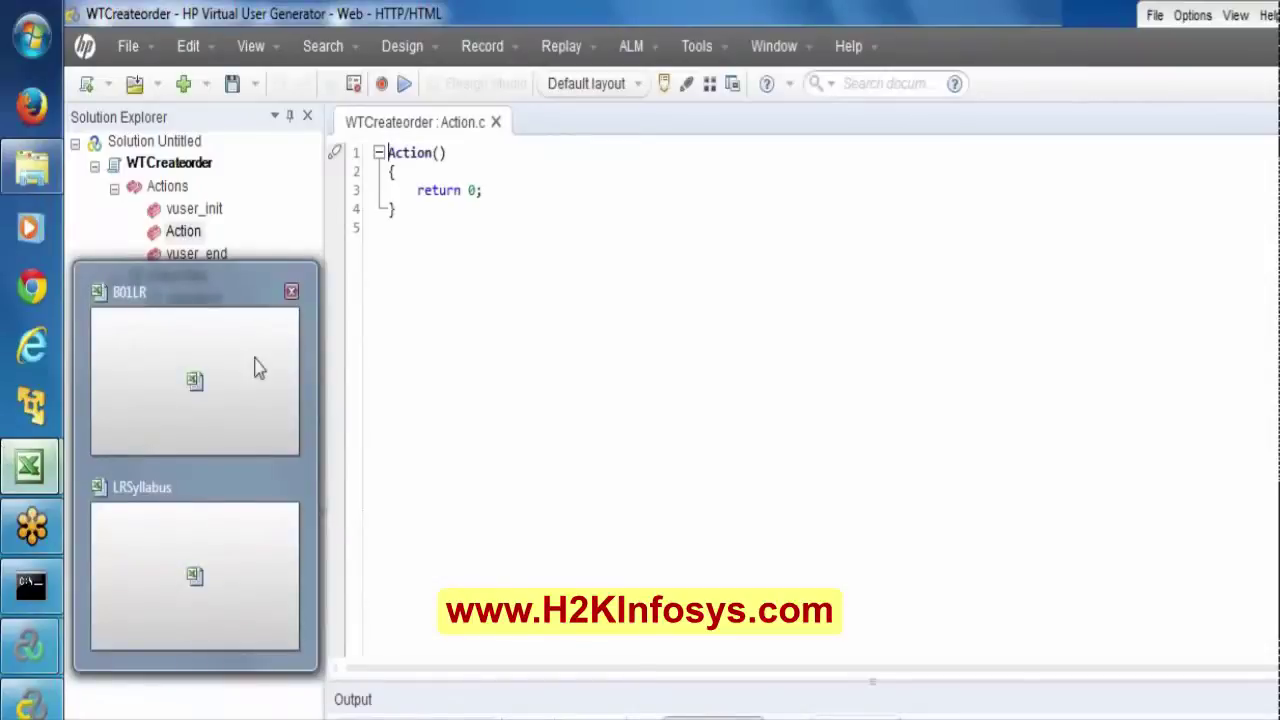
{"action": "left_click", "coordinate": [257, 368]}
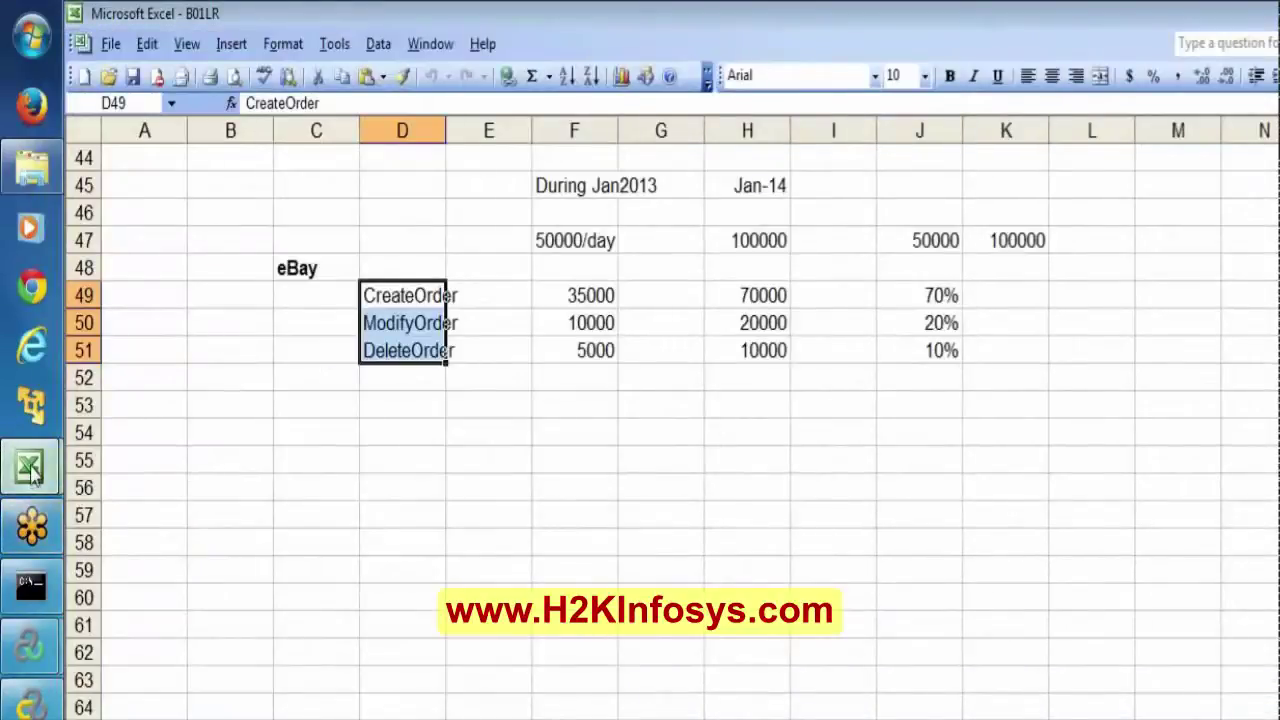
{"action": "mouse_move", "coordinate": [20, 650]}
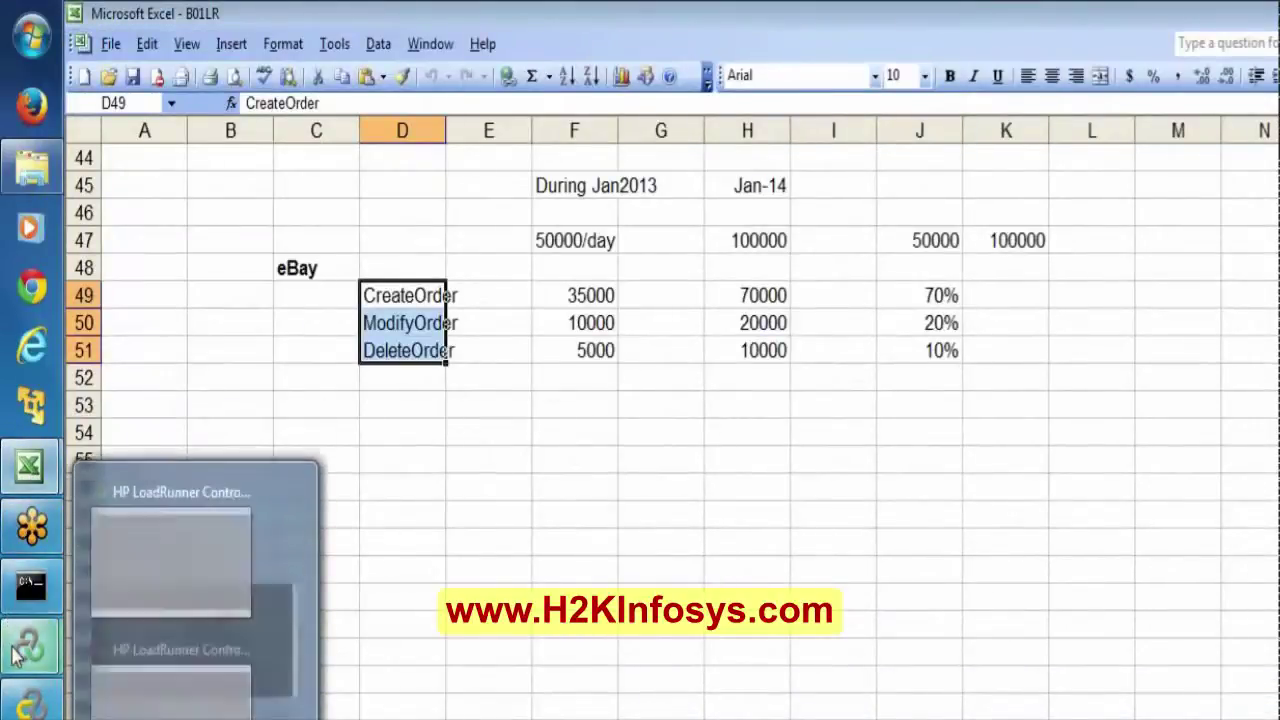
{"action": "left_click", "coordinate": [156, 708]}
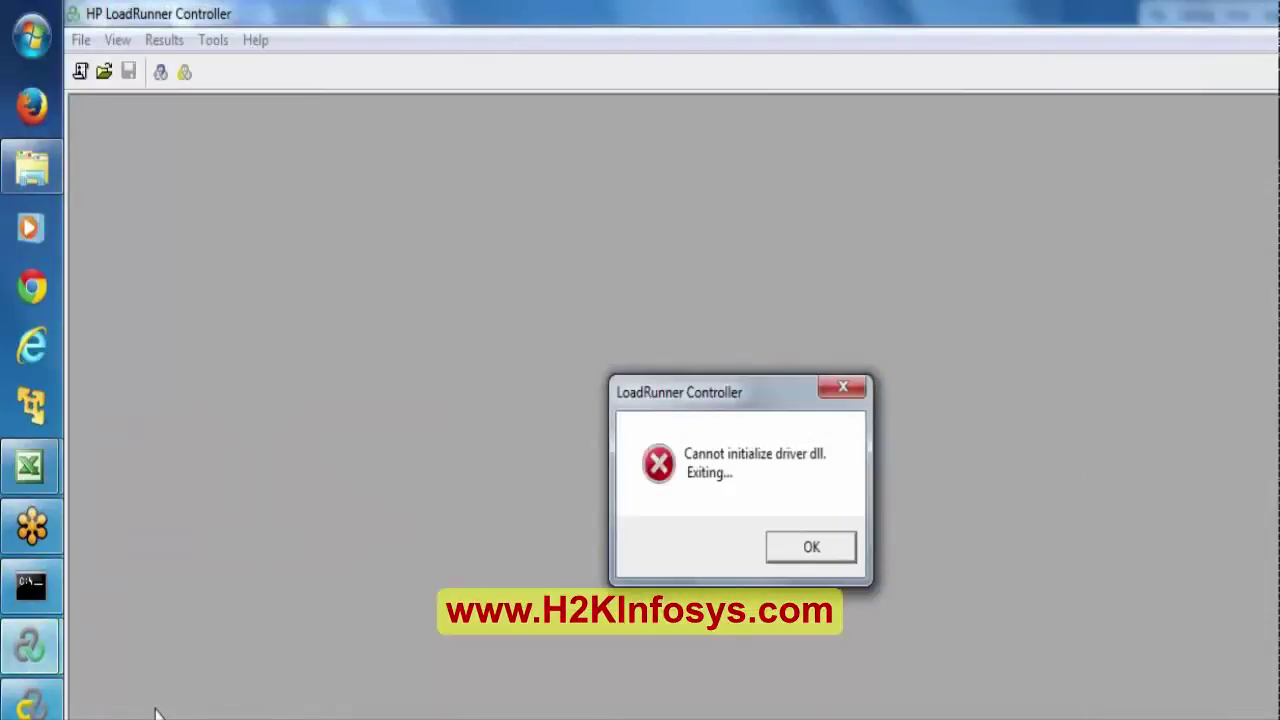
{"action": "left_click", "coordinate": [809, 546]}
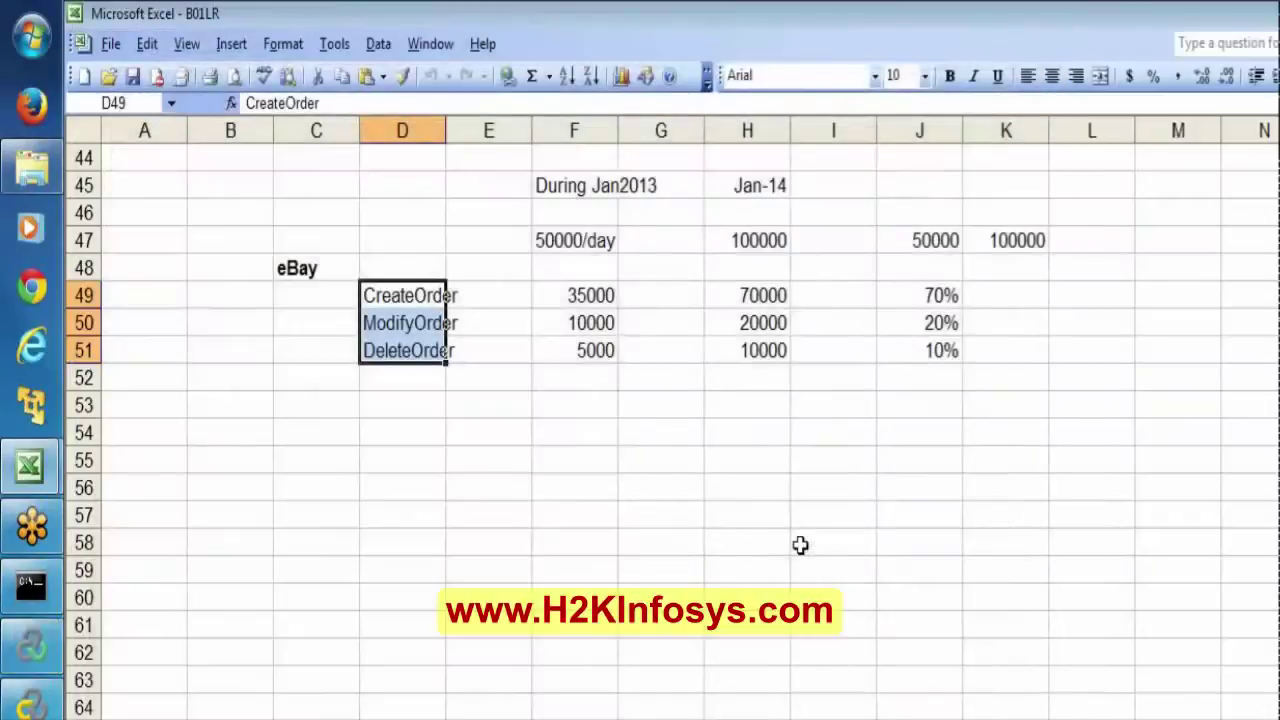
Close the LoadRunner Controller window and confirm the web server console is running.
{"action": "left_click", "coordinate": [8, 670]}
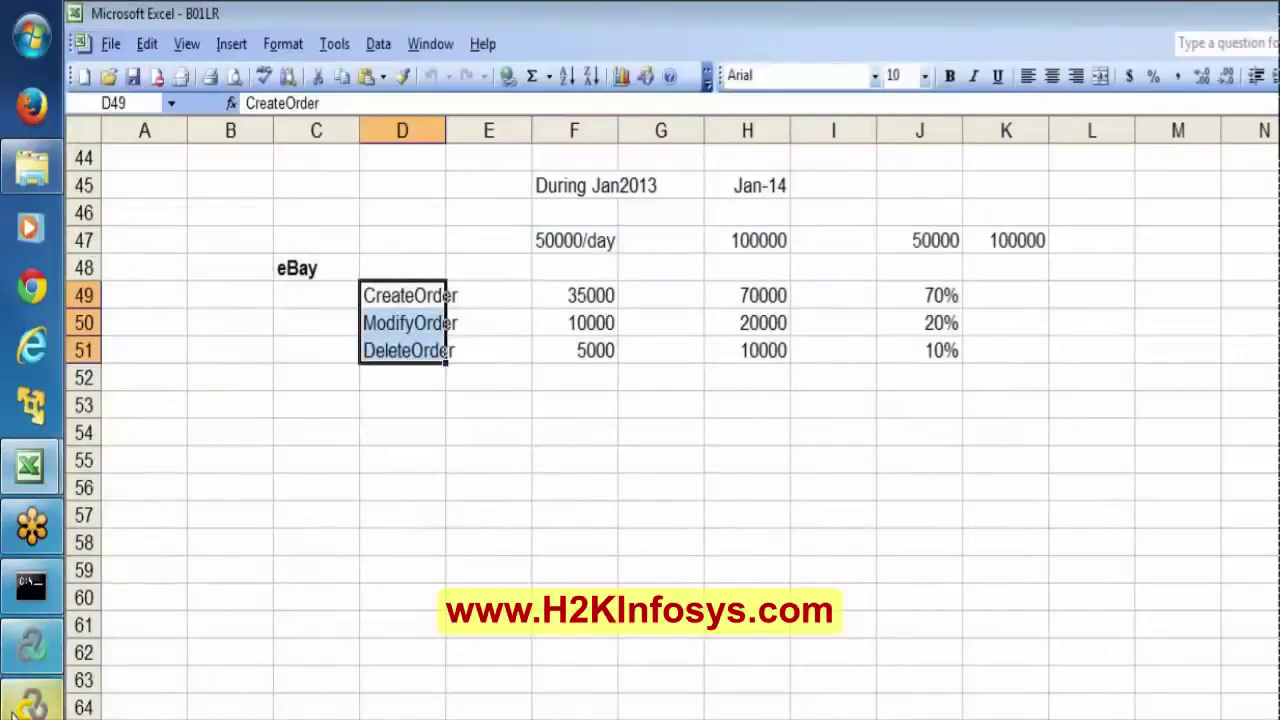
{"action": "left_click", "coordinate": [31, 705]}
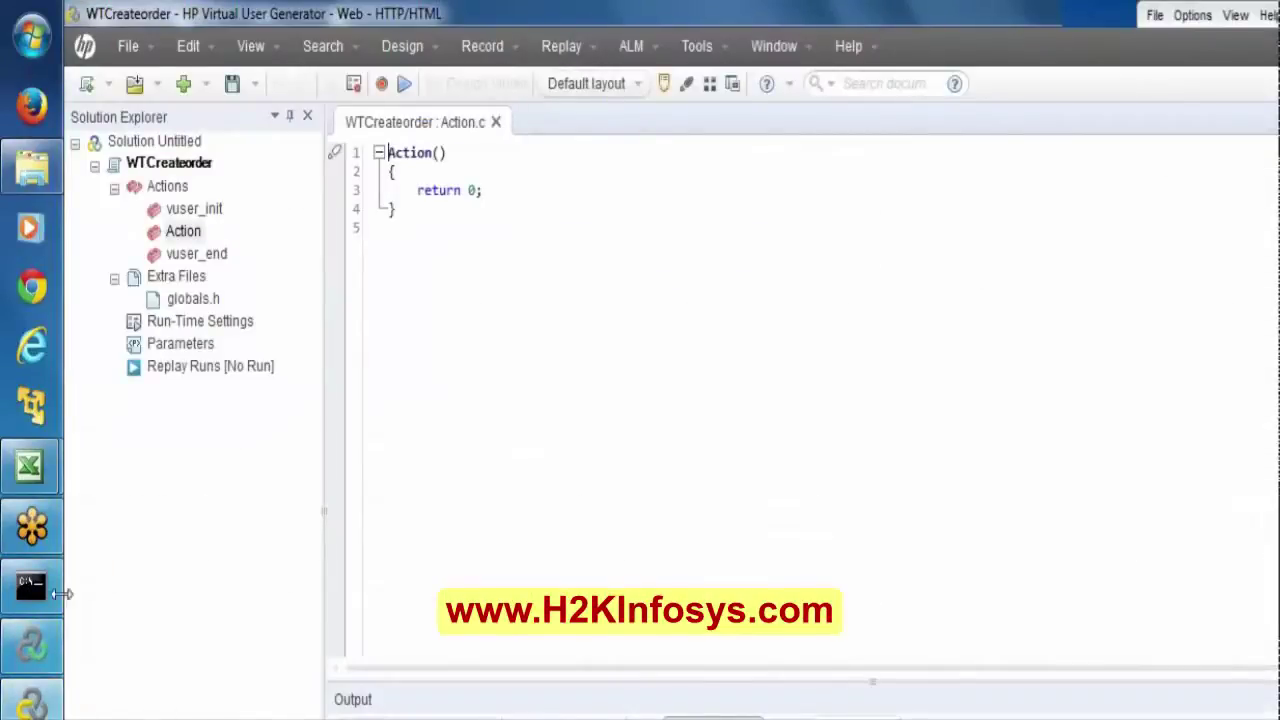
{"action": "right_click", "coordinate": [30, 646]}
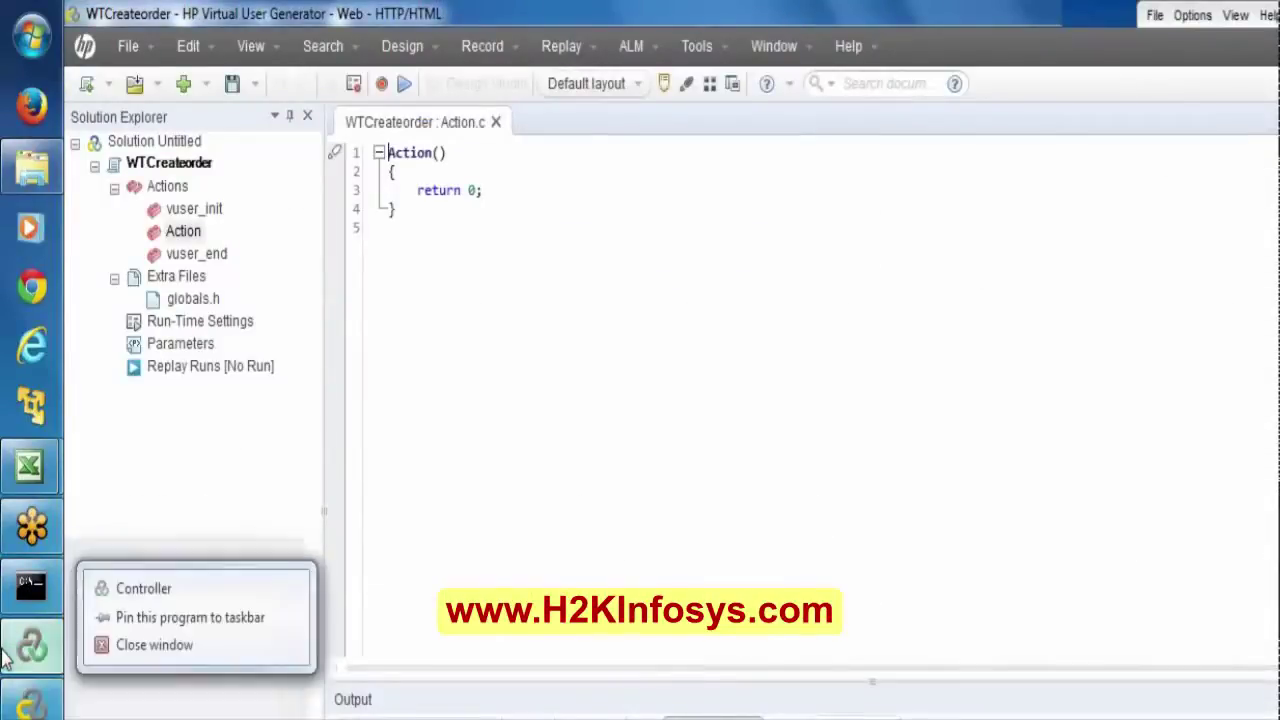
{"action": "left_click", "coordinate": [163, 647]}
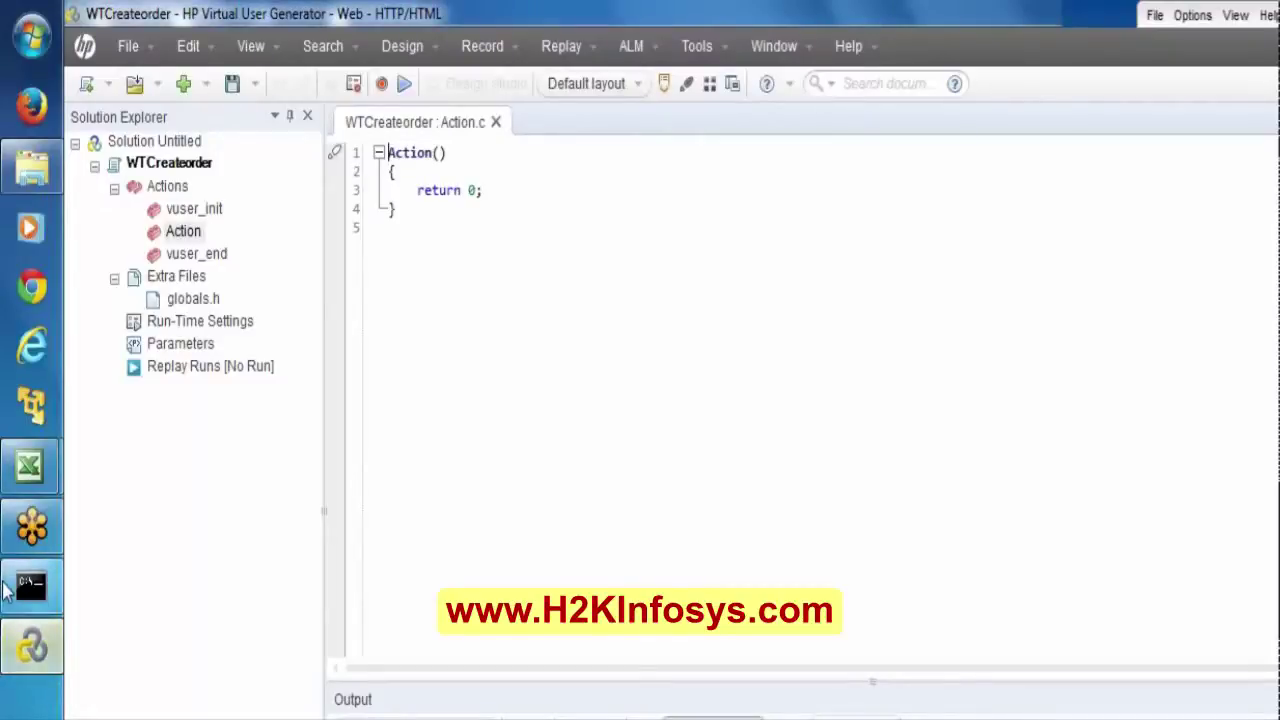
{"action": "left_click", "coordinate": [5, 588]}
{"action": "left_click", "coordinate": [6, 590]}
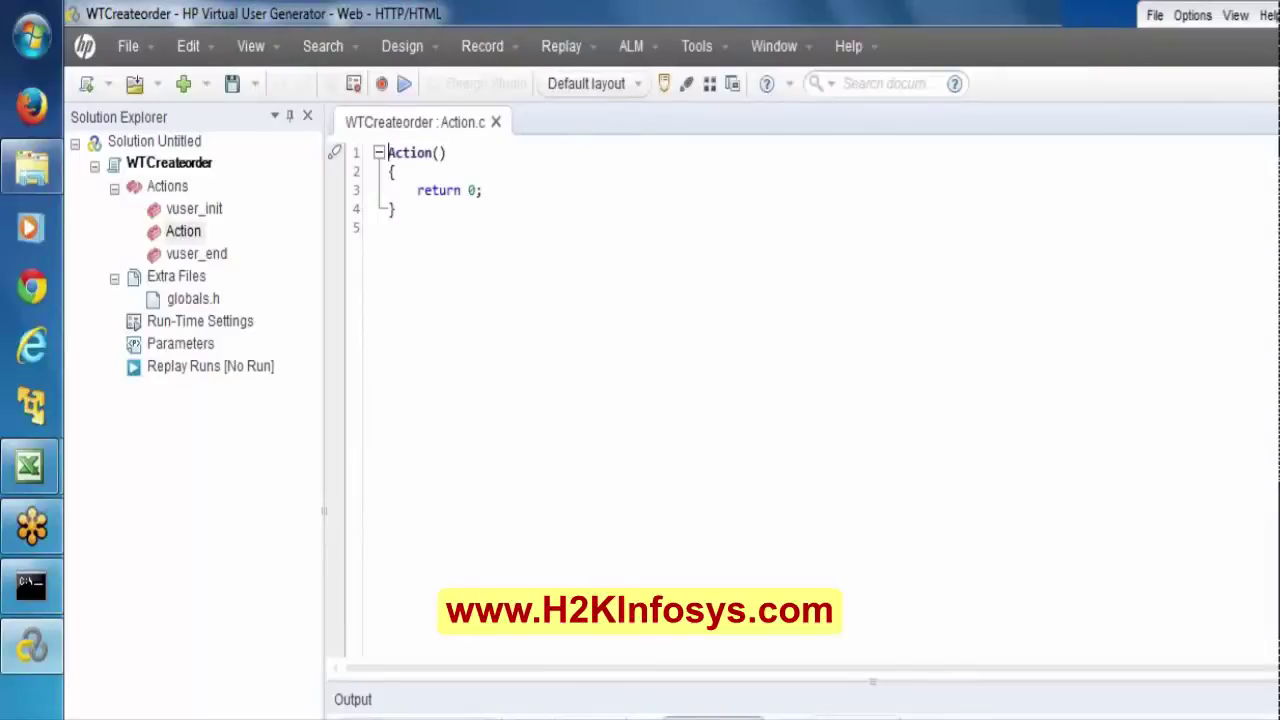
{"action": "double_click", "coordinate": [130, 370]}
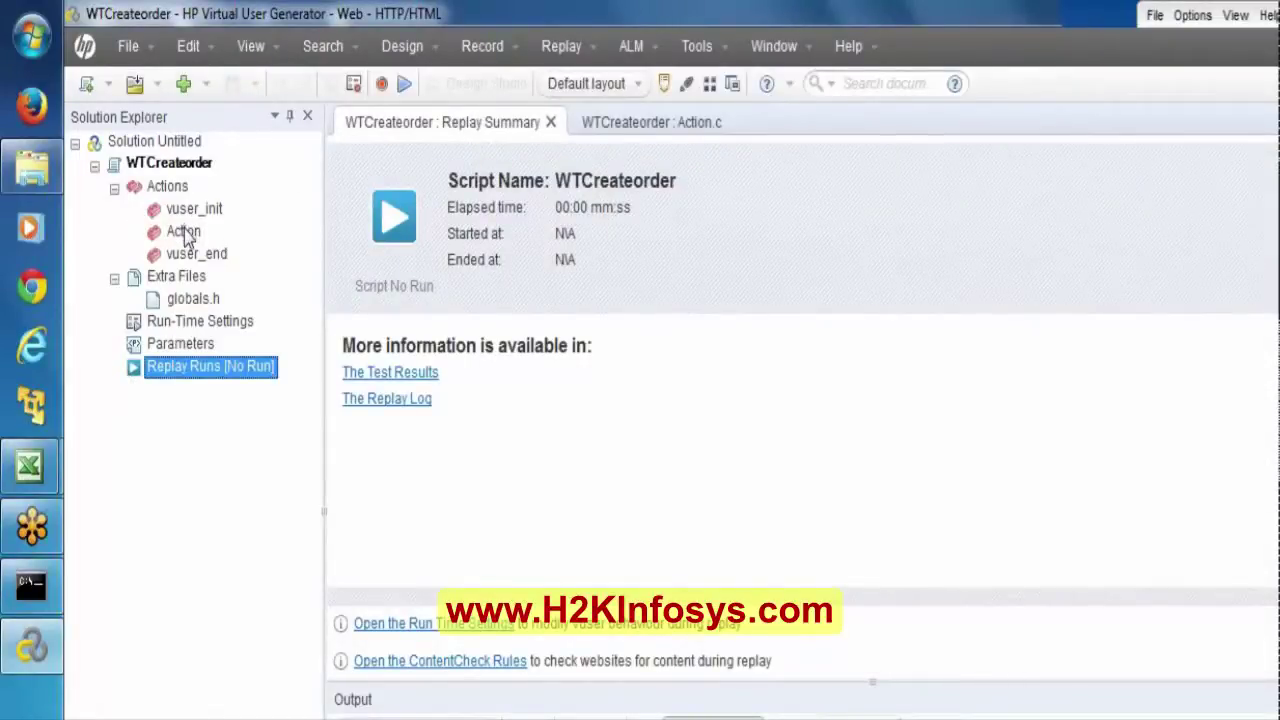
{"action": "double_click", "coordinate": [185, 230]}
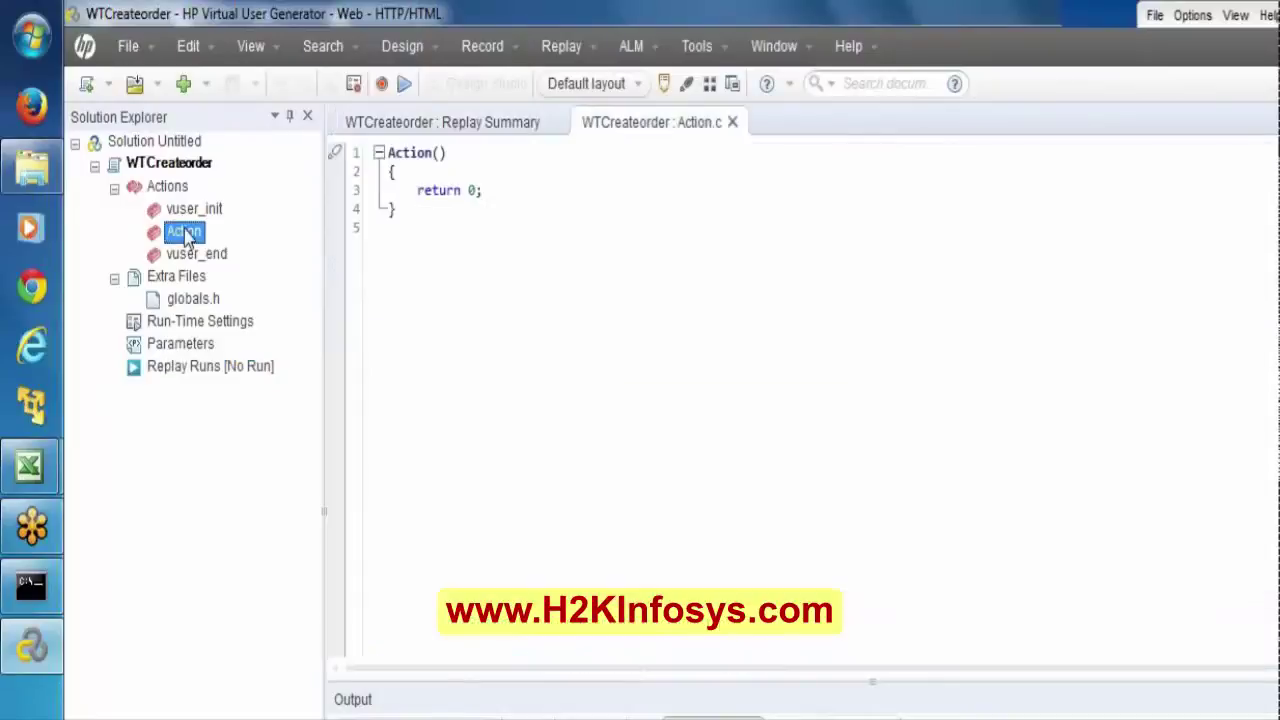
{"action": "left_click", "coordinate": [384, 86]}
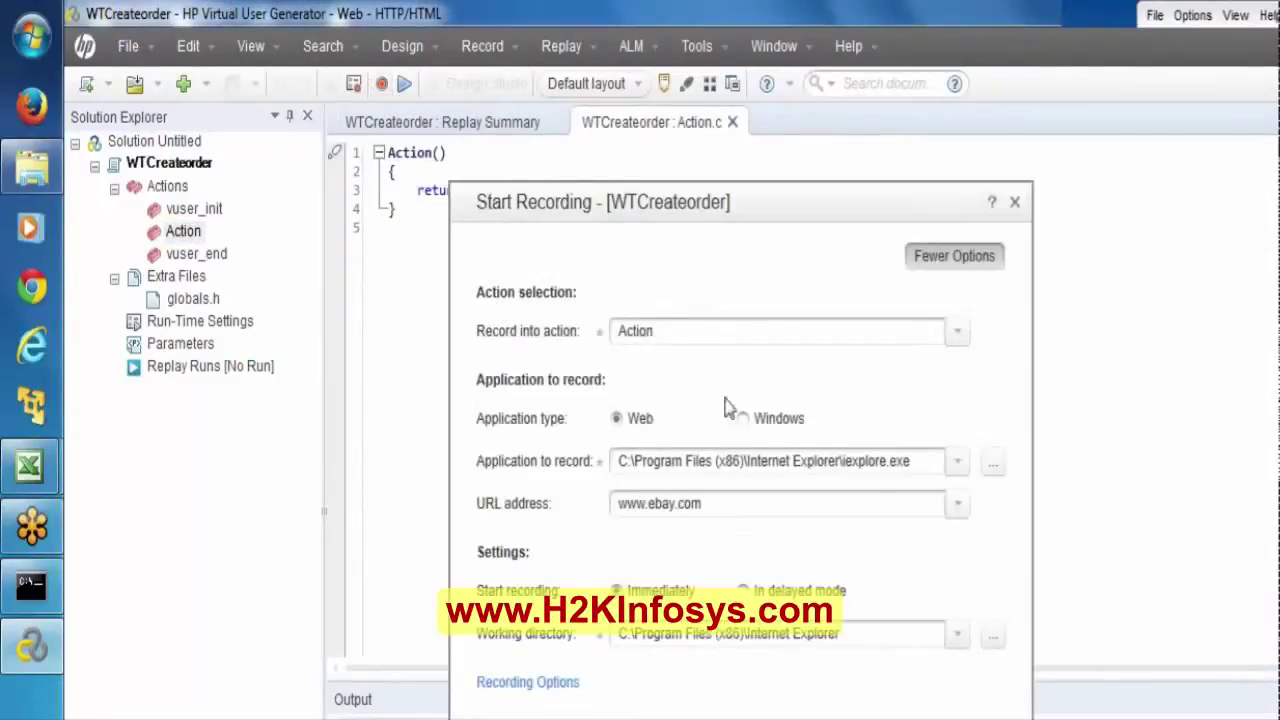
{"action": "left_click", "coordinate": [858, 510]}
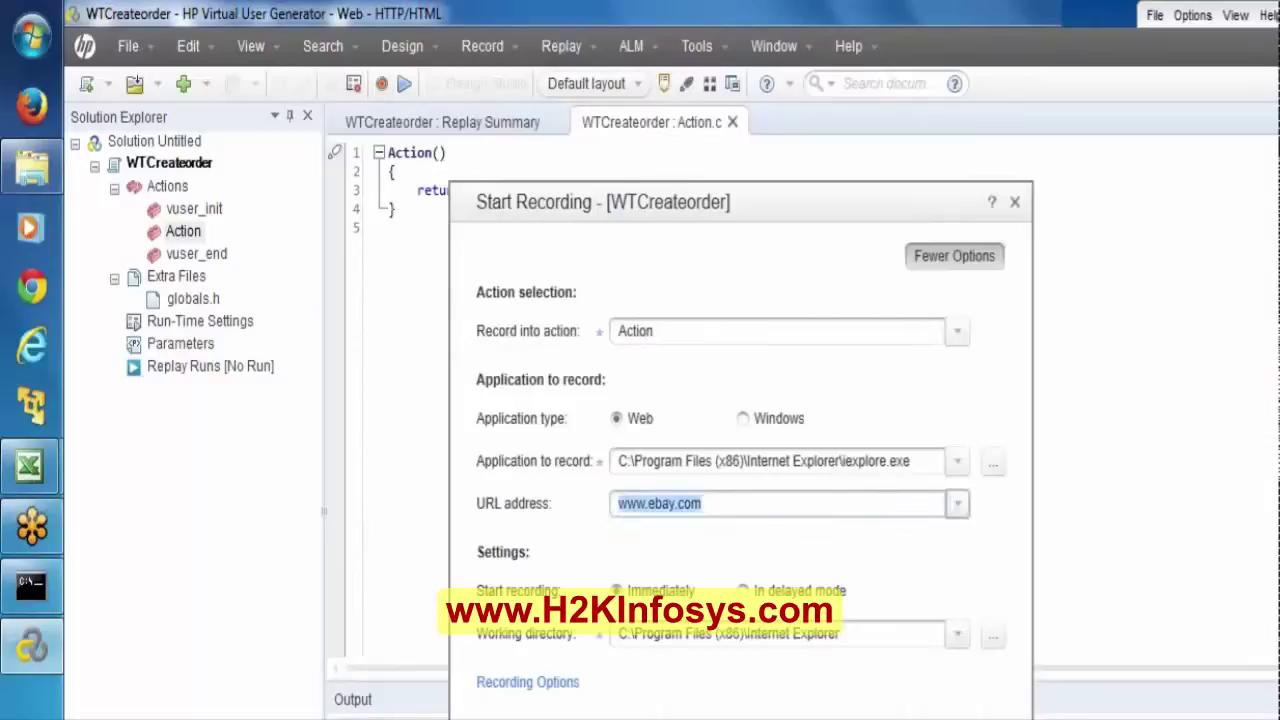
{"action": "type", "text": "http://127.0.0.1:1080/WebTours/index.htm"}
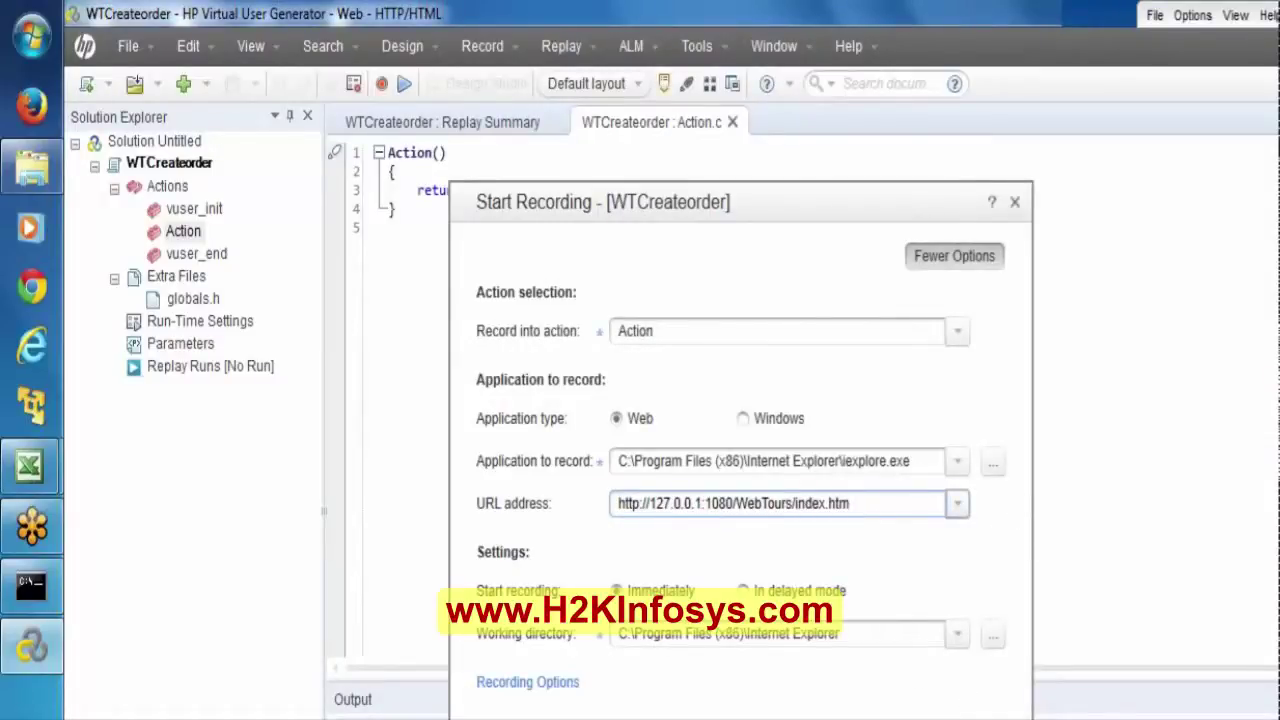
{"action": "left_click", "coordinate": [955, 340]}
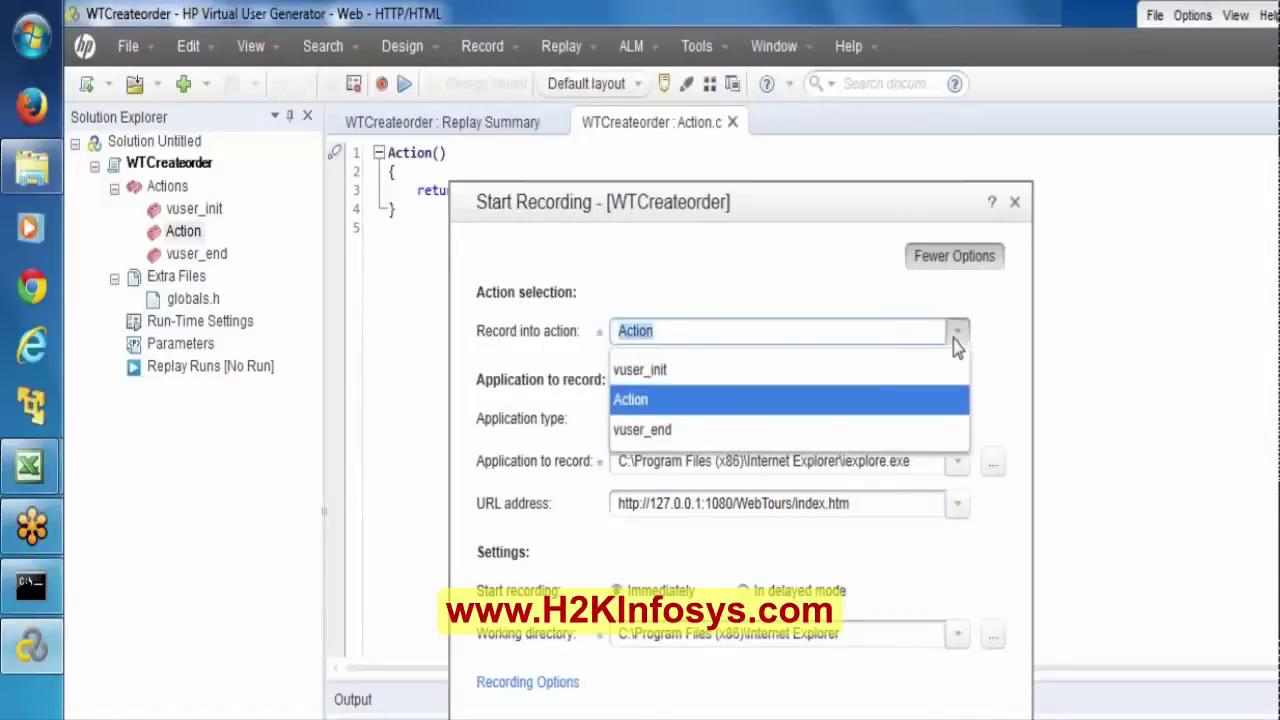
{"action": "left_click", "coordinate": [720, 399]}
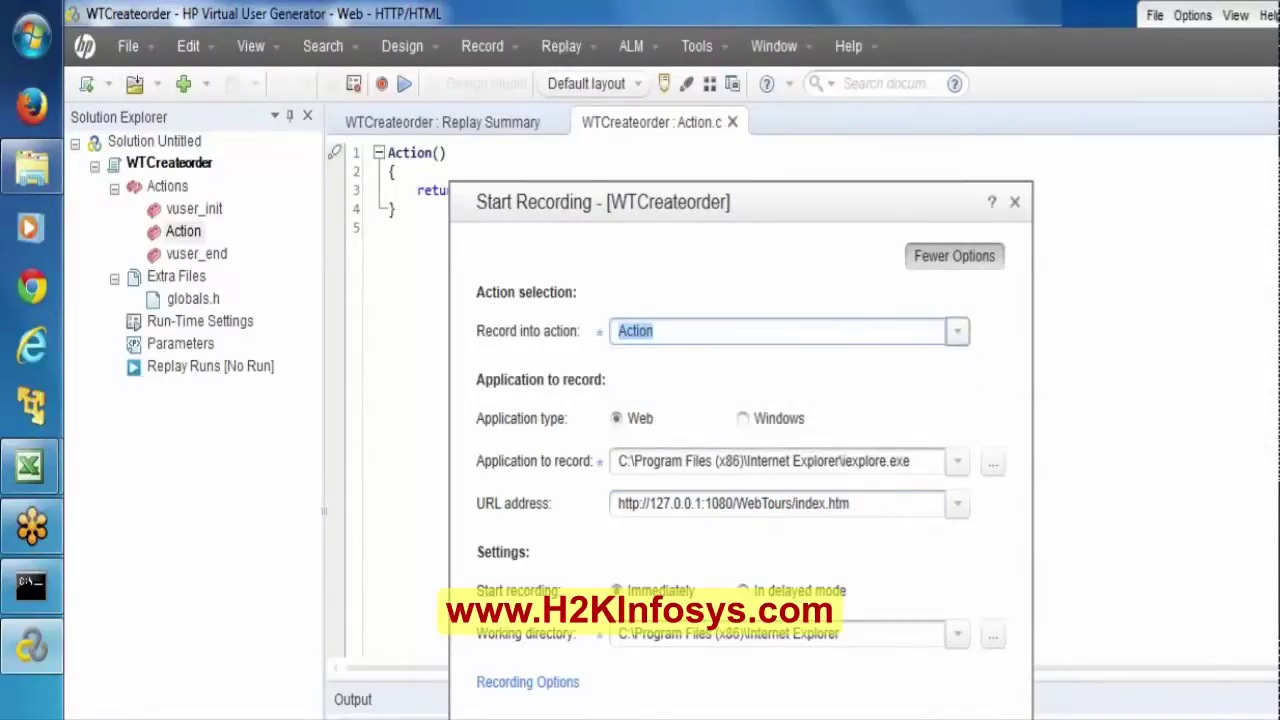
{"action": "key", "text": "Return"}
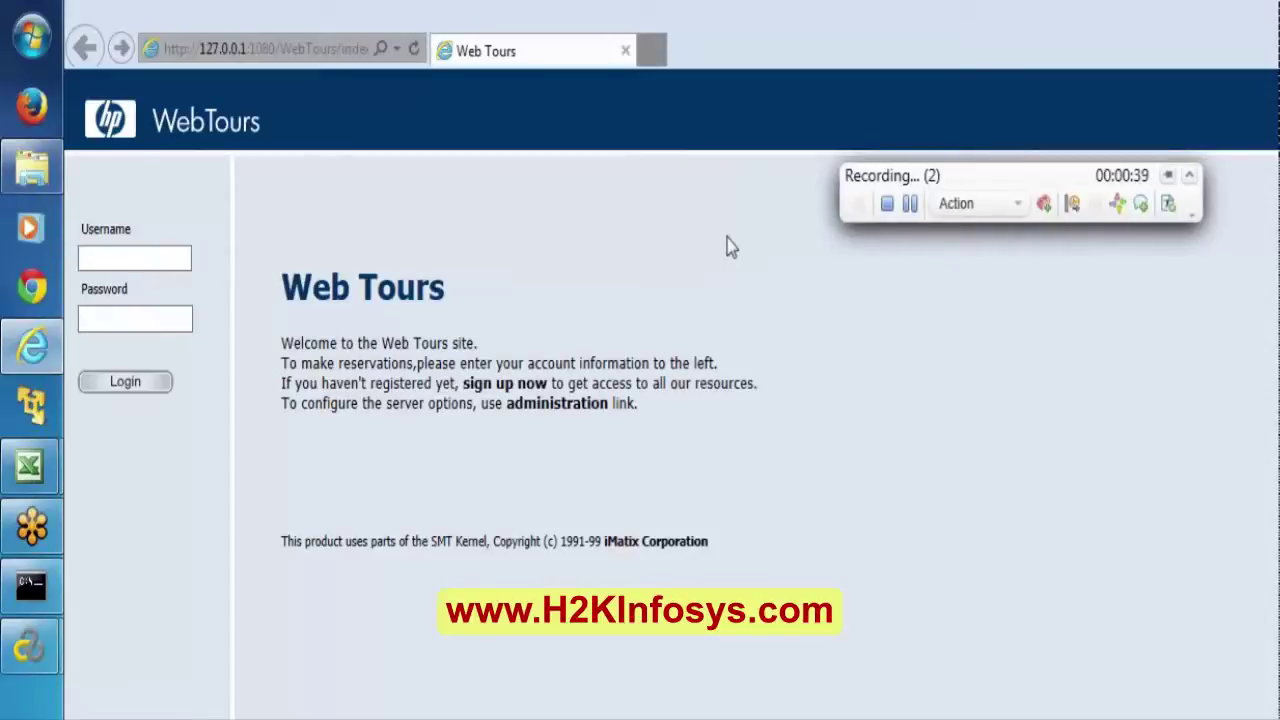
Log in to Web Tours with the account username and password, then stop recording.
{"action": "left_click", "coordinate": [134, 258]}
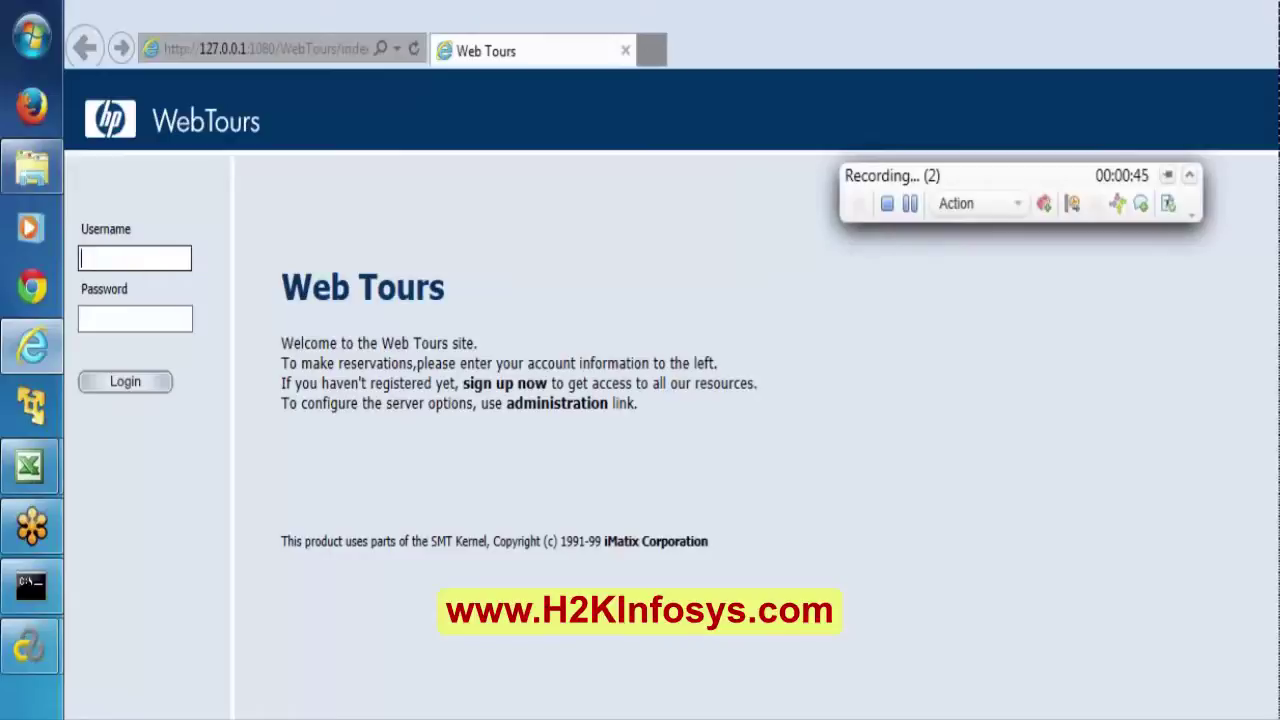
{"action": "type", "text": "jojo"}
{"action": "key", "text": "Tab"}
{"action": "type", "text": "b"}
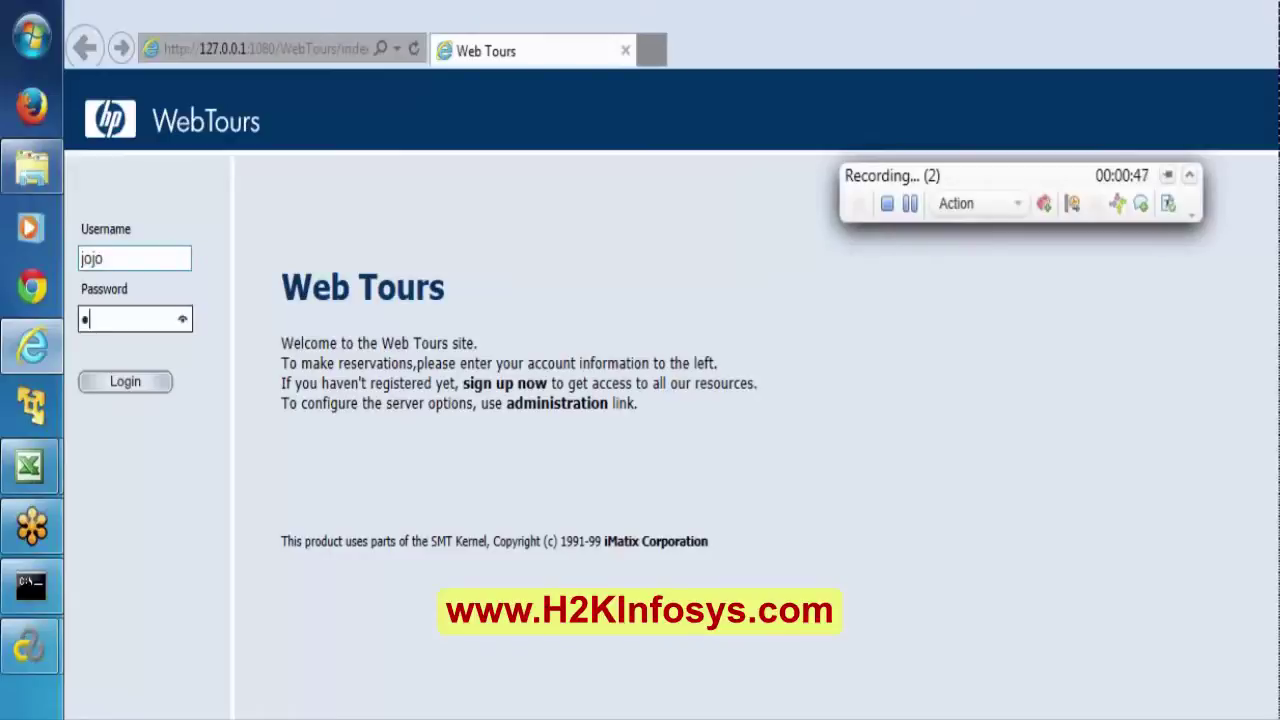
{"action": "type", "text": "ean"}
{"action": "left_click", "coordinate": [140, 398]}
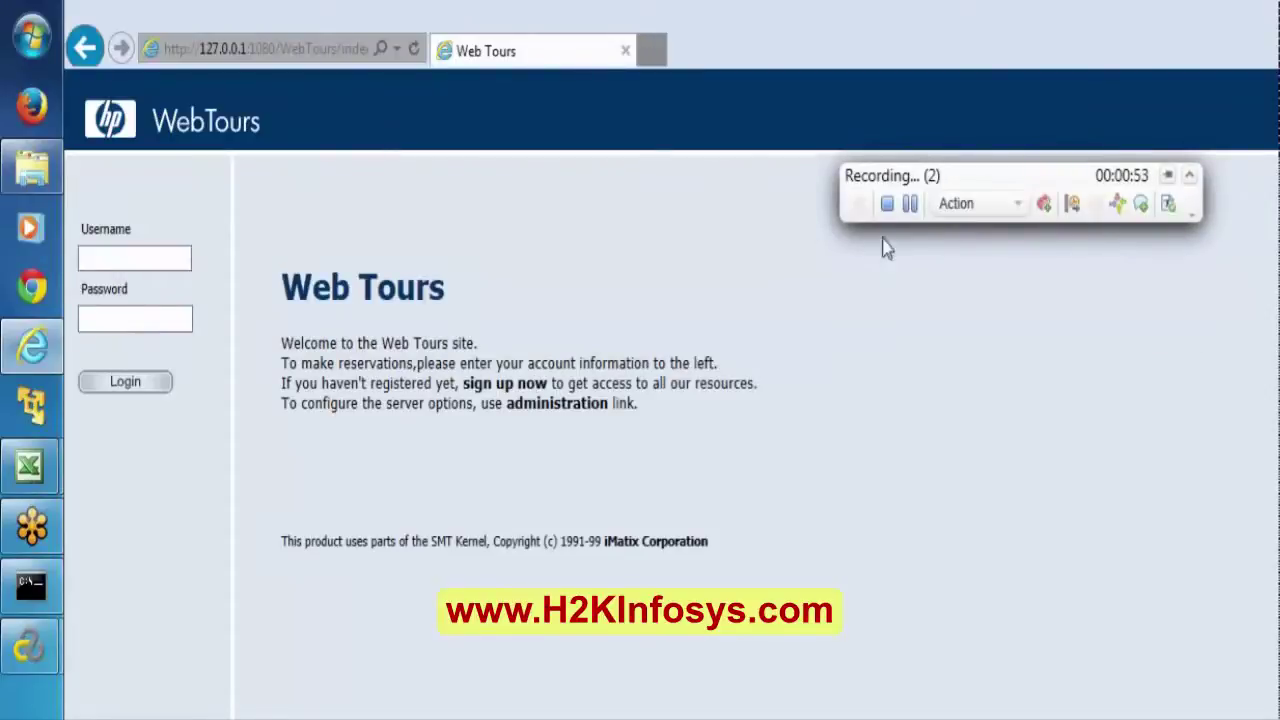
{"action": "left_click", "coordinate": [887, 203]}
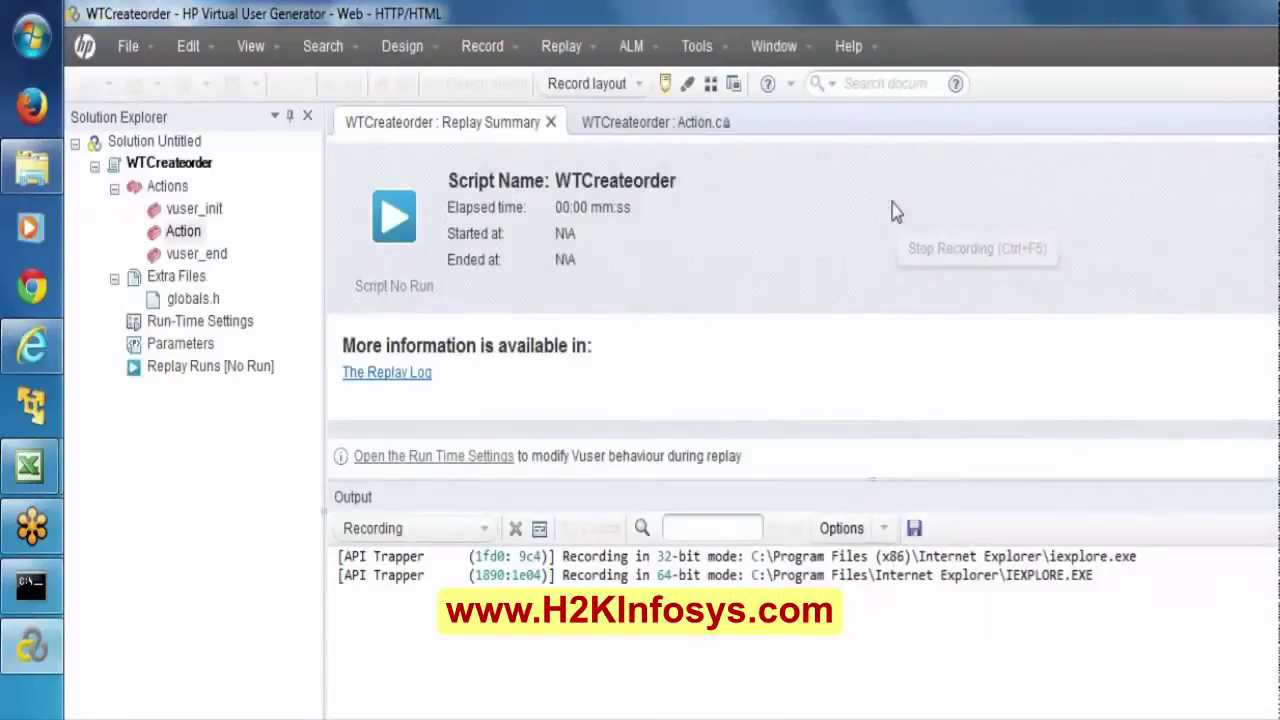